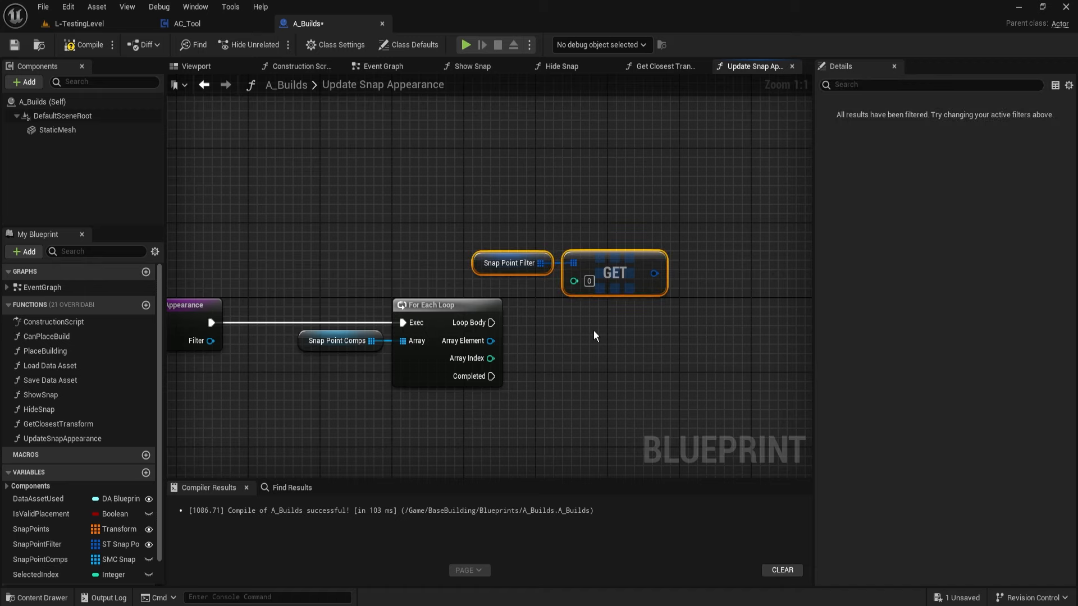
Connect the For Each Loop's Array Index to the Snap Point Filter GET node's index and tidy the nodes' placement
left_click(595, 331)
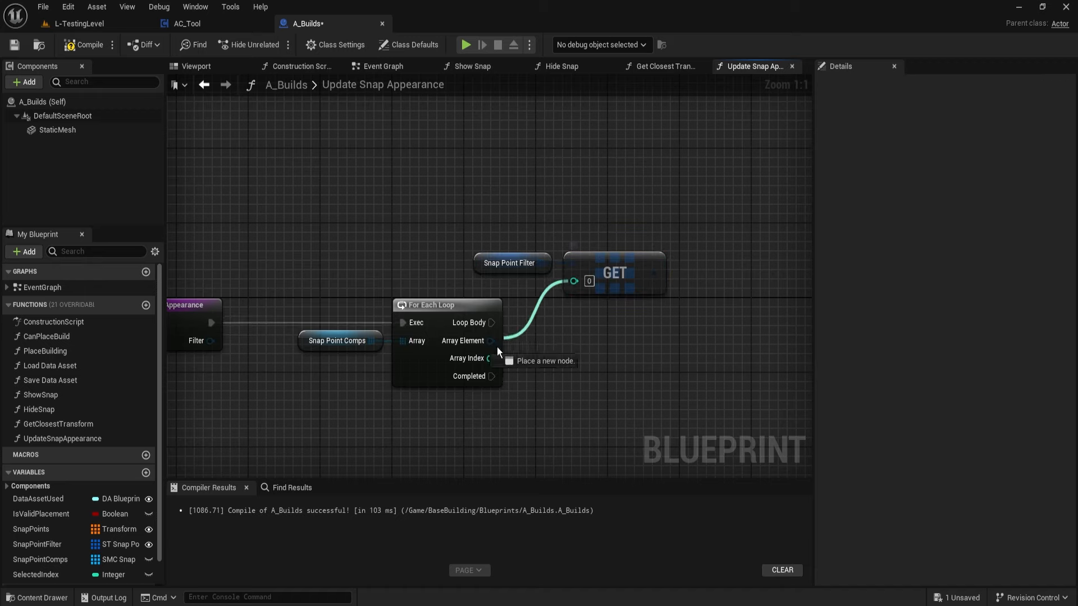
right_click_drag(578, 338, 520, 359)
left_click_drag(458, 248, 556, 304)
key("q")
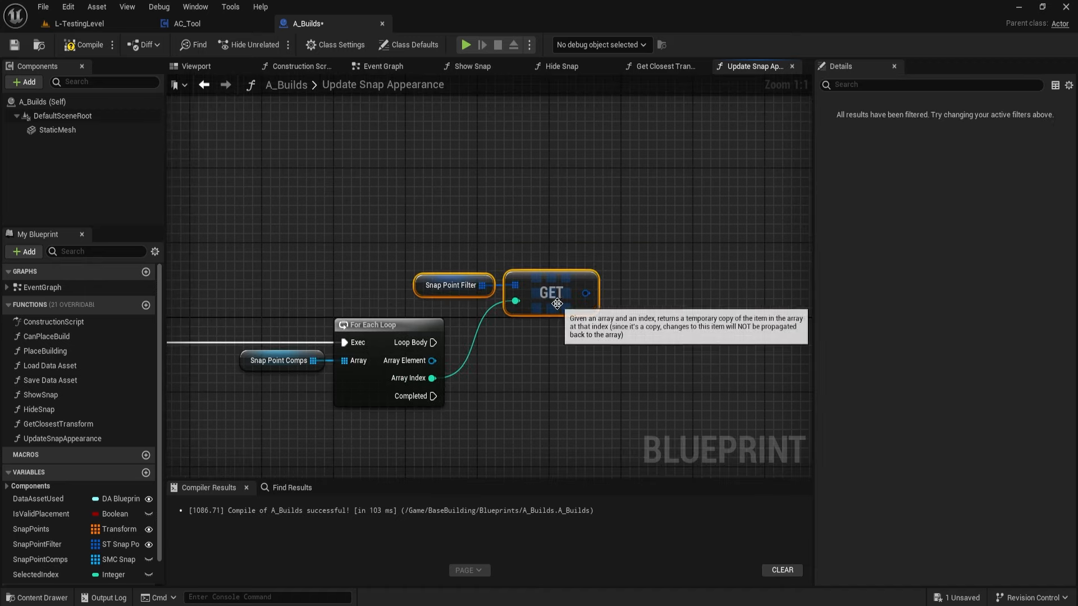
right_click_drag(578, 316, 534, 321)
left_click_drag(533, 321, 497, 321)
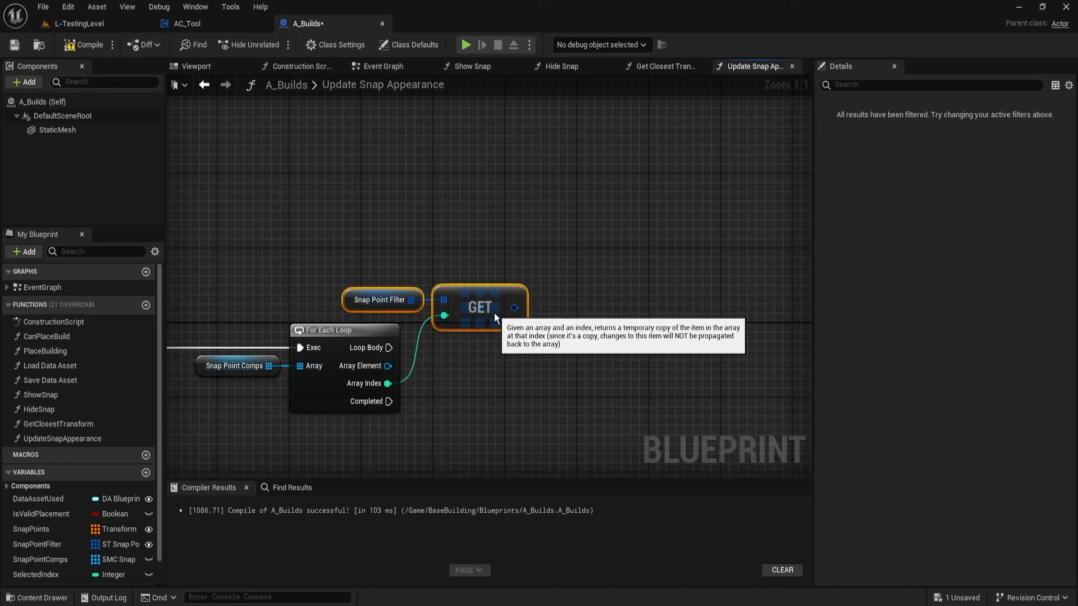
left_click(550, 341)
Split the GET node's output struct, feed its Filter array into a new Contains node, and straighten the chain
right_click(514, 307)
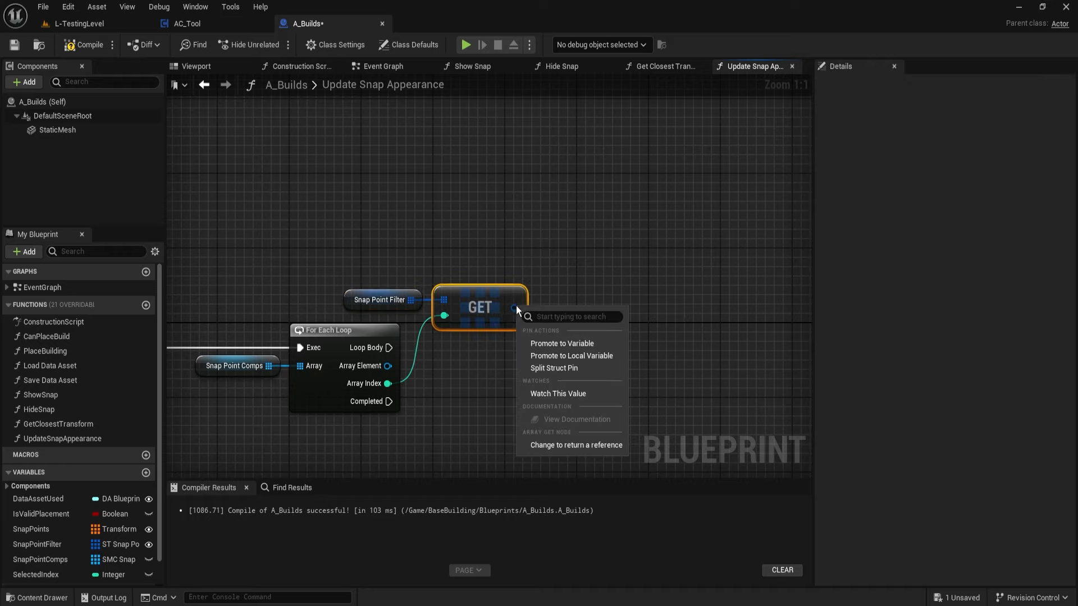
left_click(553, 369)
left_click_drag(511, 317, 618, 319)
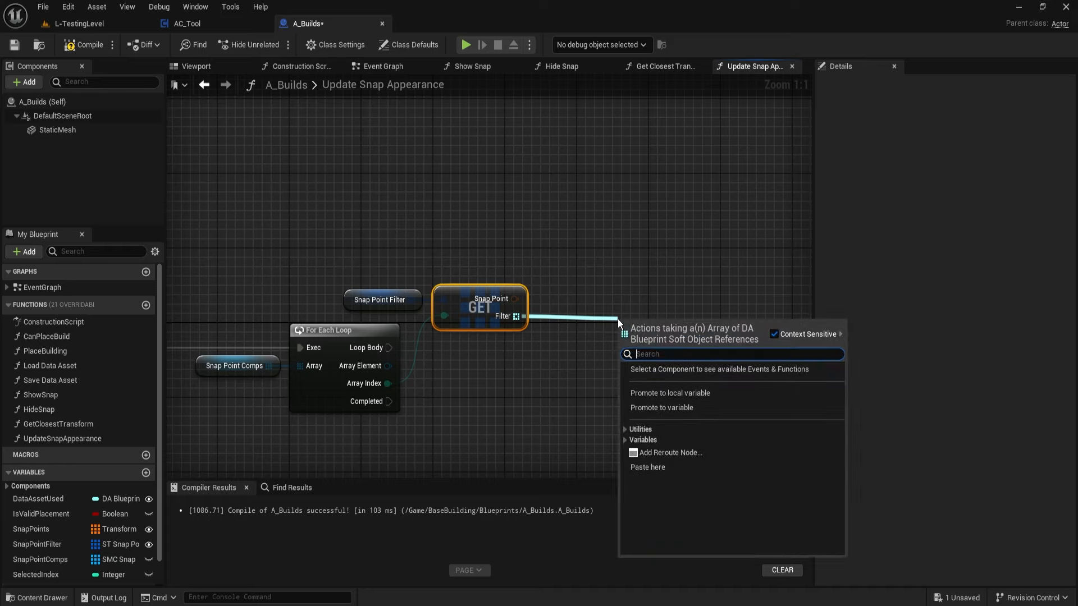
type("contains")
key("Return")
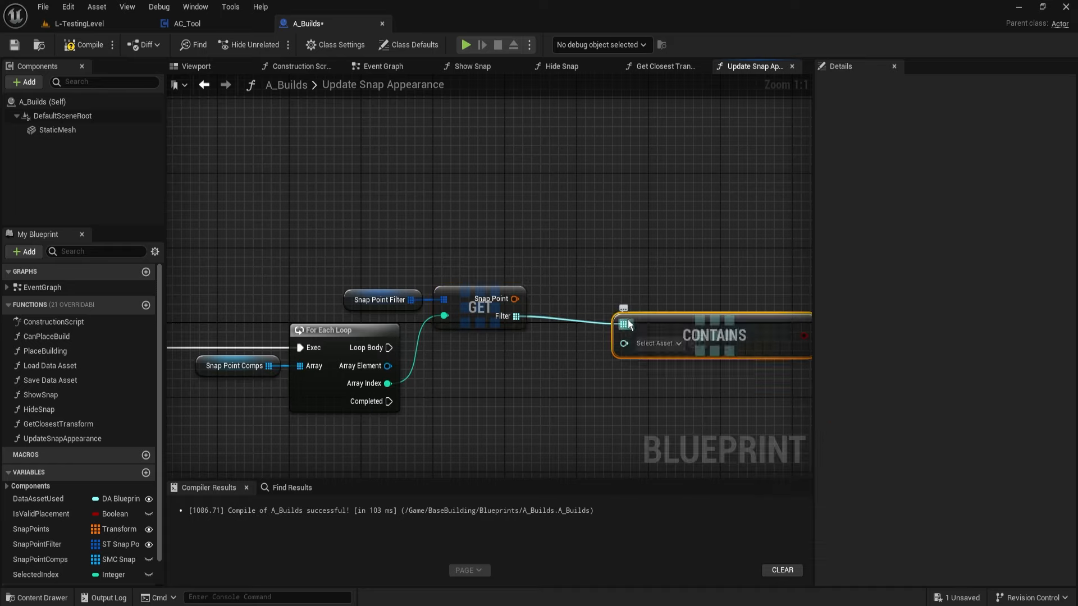
left_click_drag(637, 322, 608, 317)
left_click_drag(382, 262, 599, 315)
left_click_drag(473, 320, 474, 312)
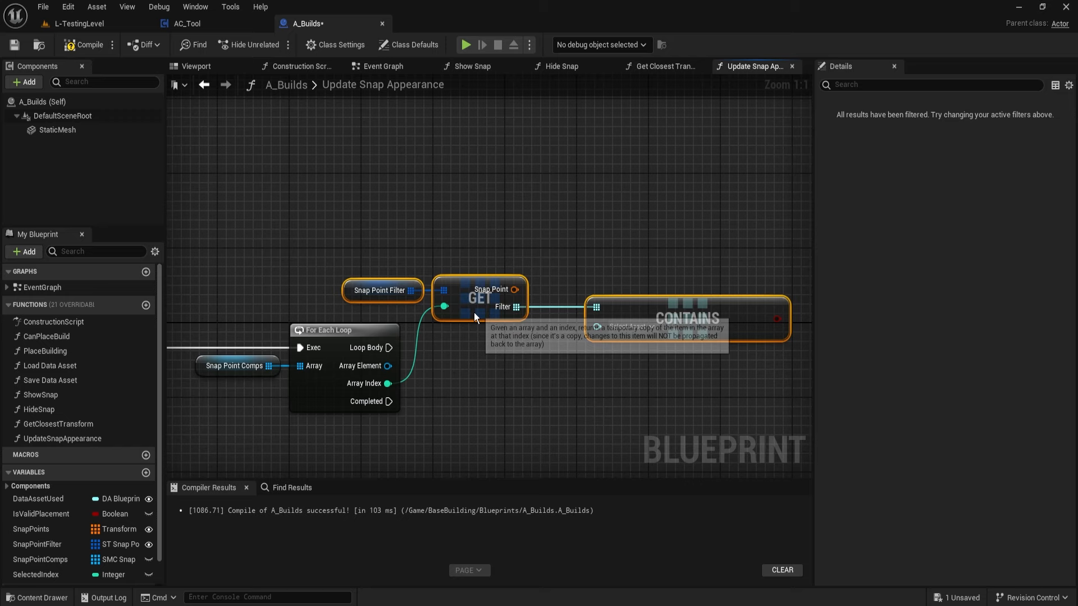
left_click(493, 352)
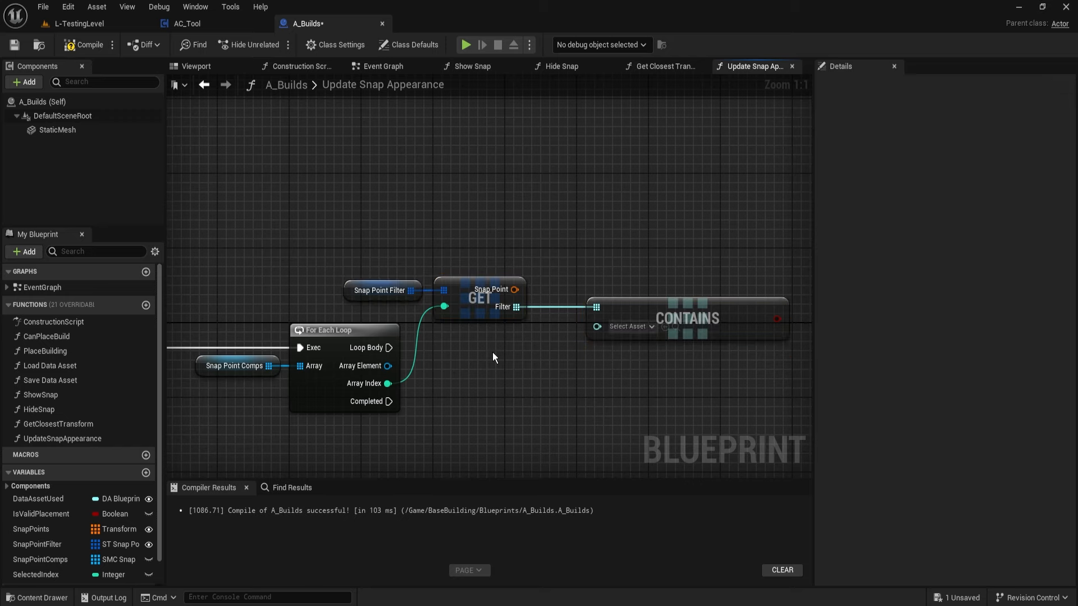
Add a getter for the Filter input and convert its A Builds object reference to a soft reference
right_click_drag(490, 344, 453, 343)
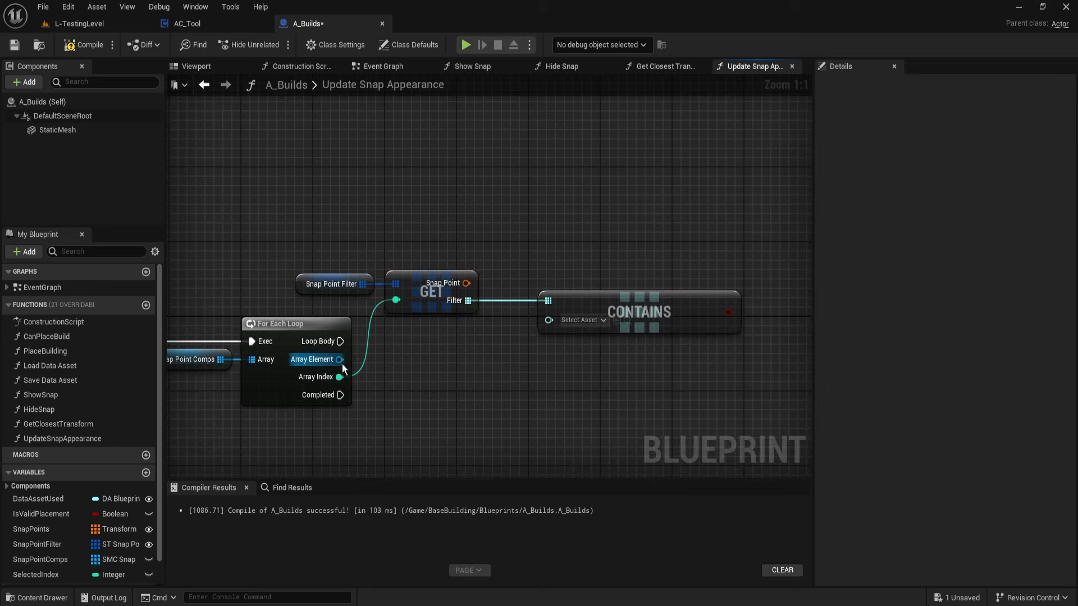
right_click(372, 427)
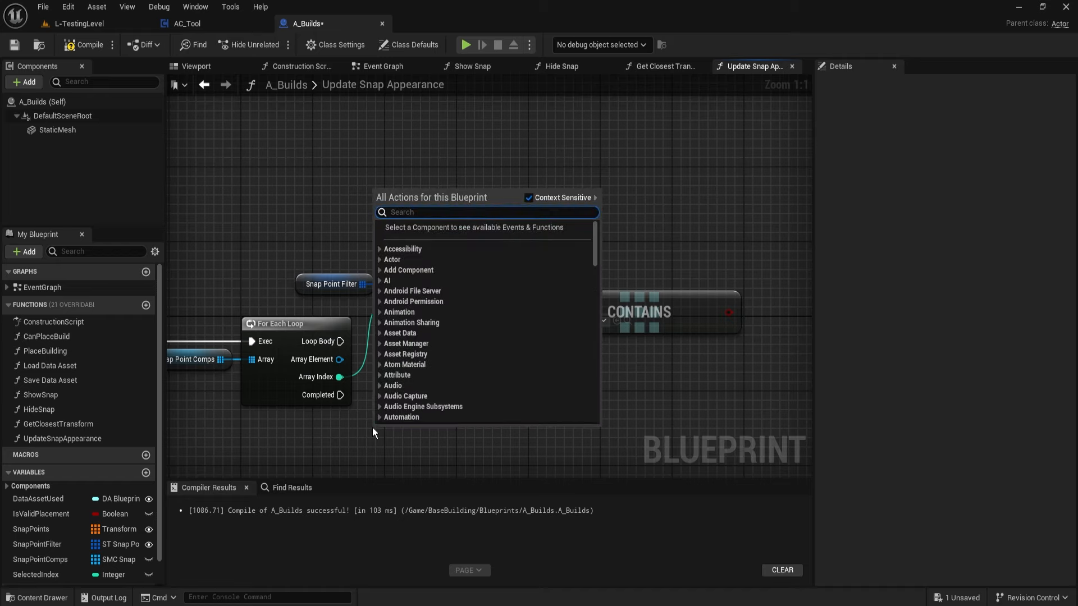
type("get filter")
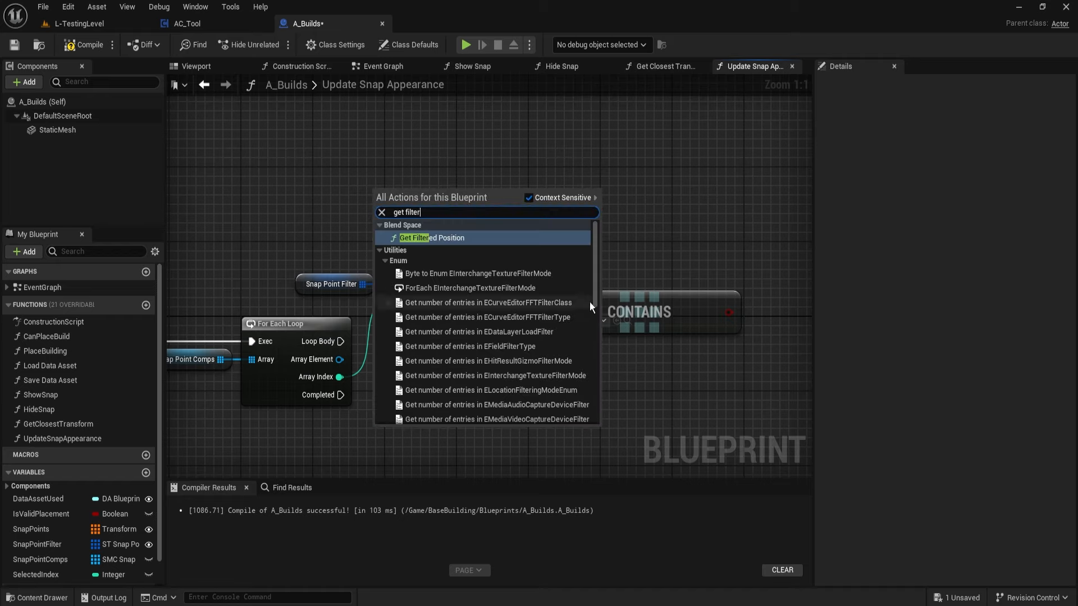
left_click_drag(596, 295, 612, 423)
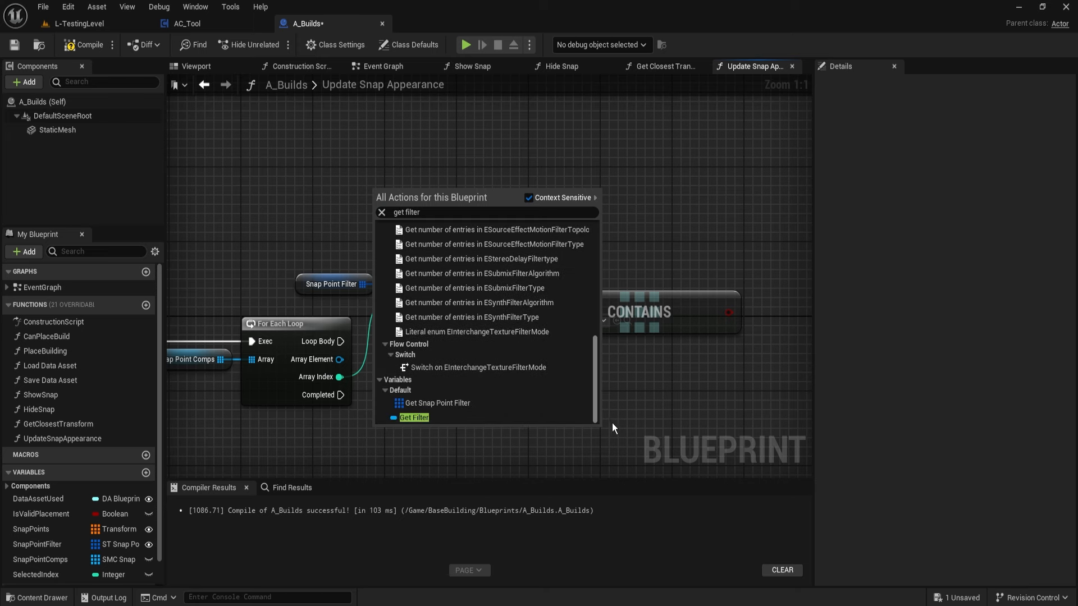
left_click(414, 418)
left_click_drag(426, 431, 534, 395)
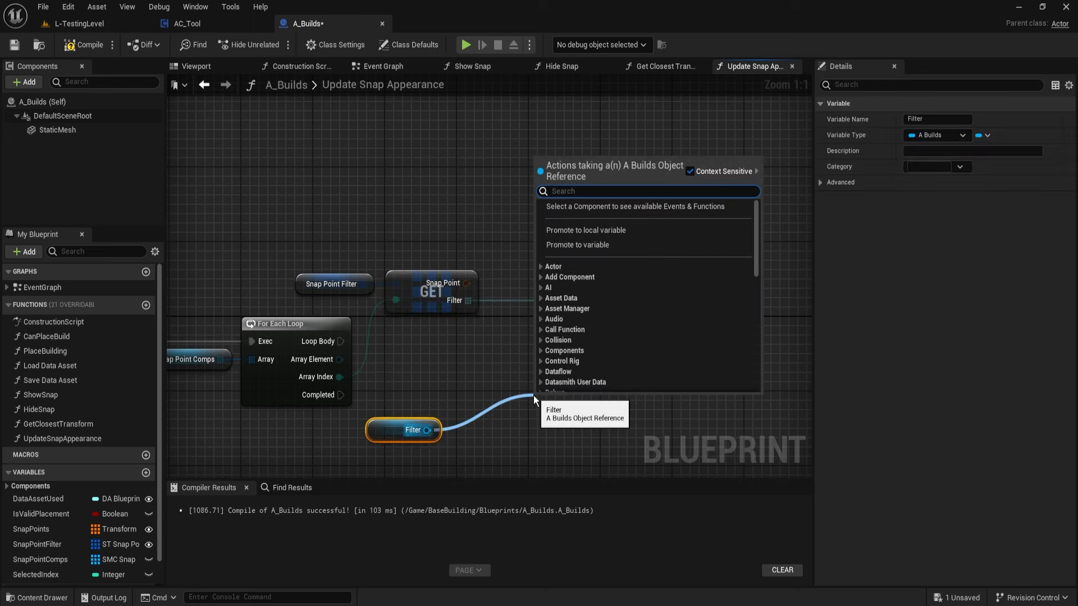
type("soft refer")
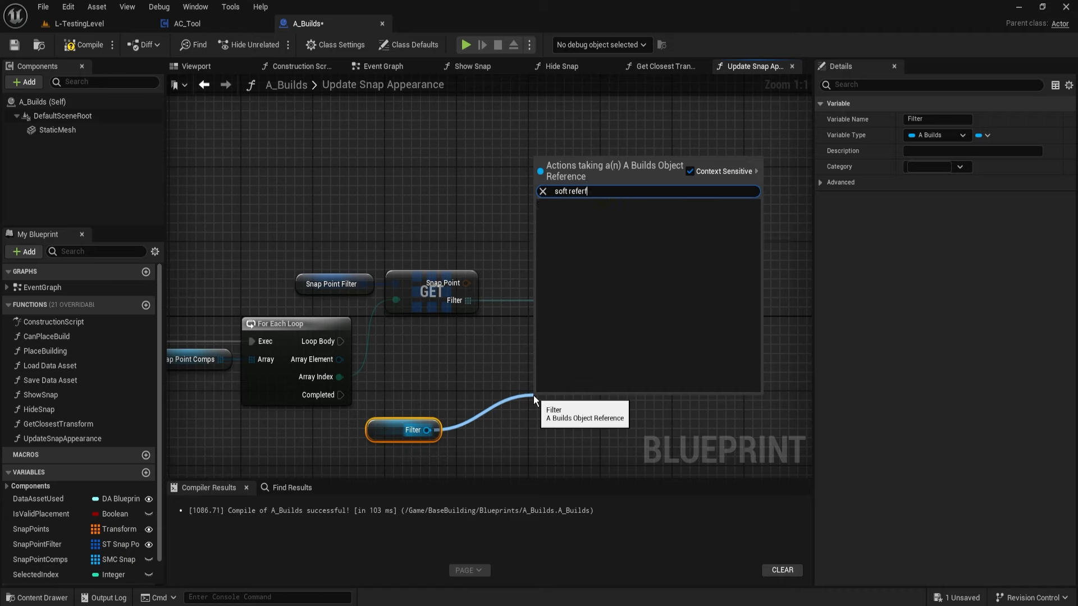
key("Return")
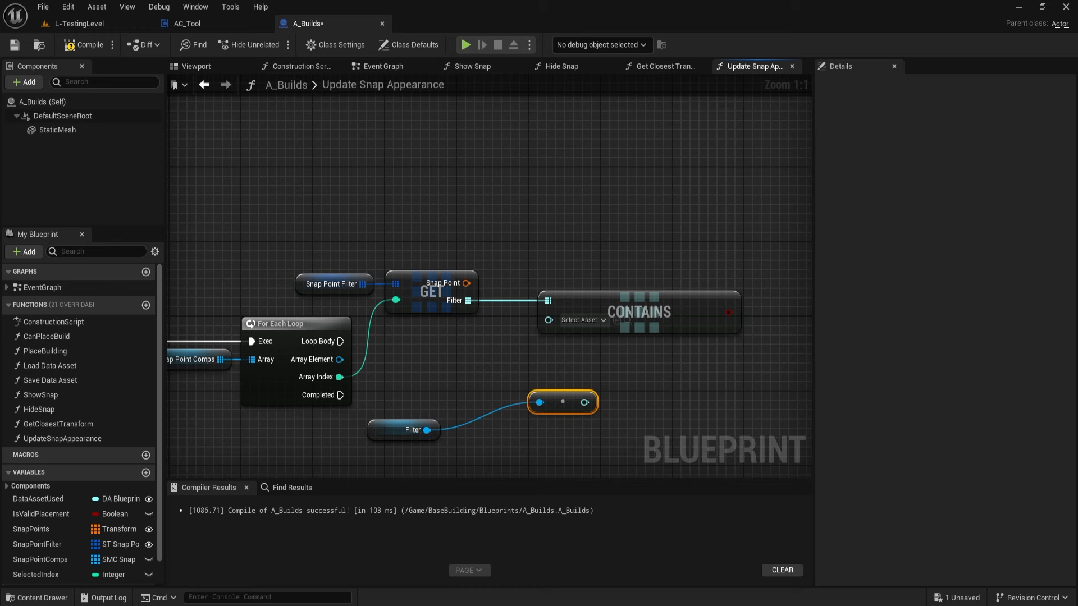
Change the Update Snap Appearance function's Filter input type to DA Blueprint Object Reference
right_click_drag(460, 404, 670, 365)
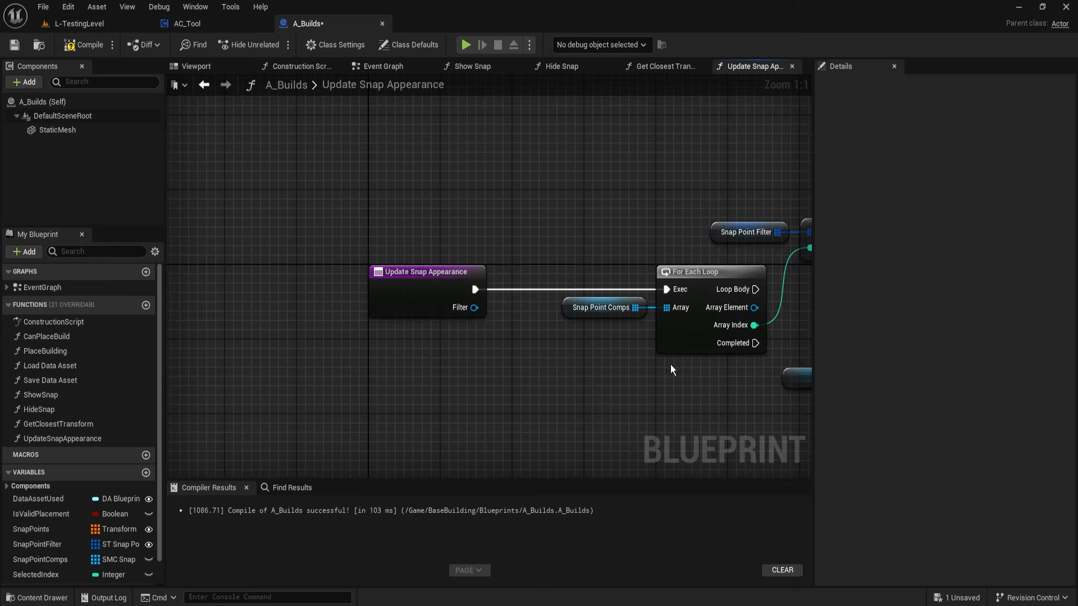
left_click(439, 289)
left_click(935, 291)
type("da")
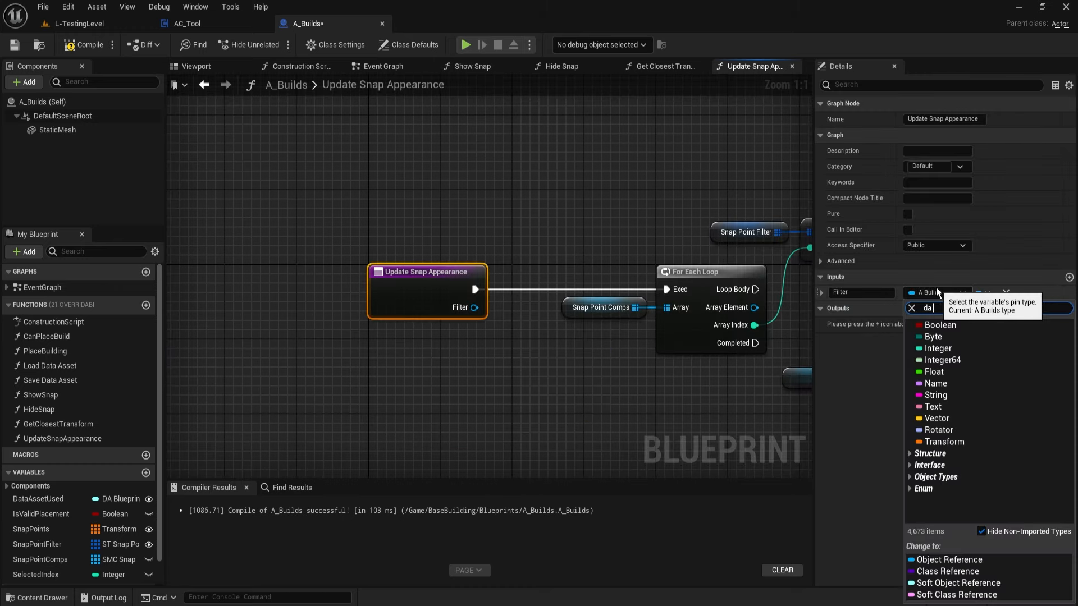
type(" bluep")
mouse_move(955, 419)
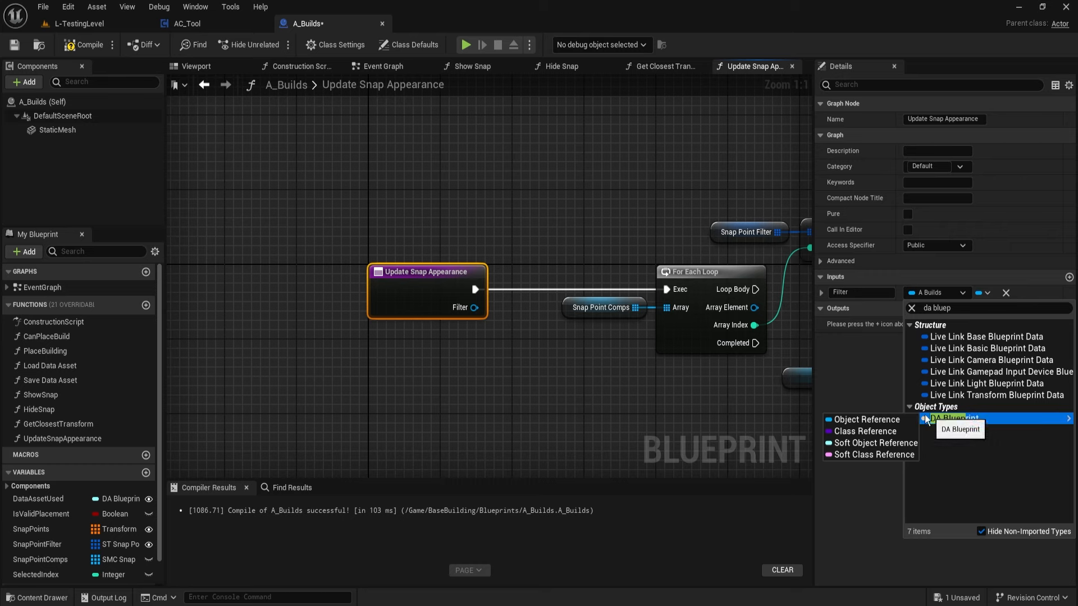
left_click(895, 422)
Replace the old Filter getter and soft-reference conversion with a new Filter getter wired into the Contains node's item input
right_click_drag(806, 420, 548, 423)
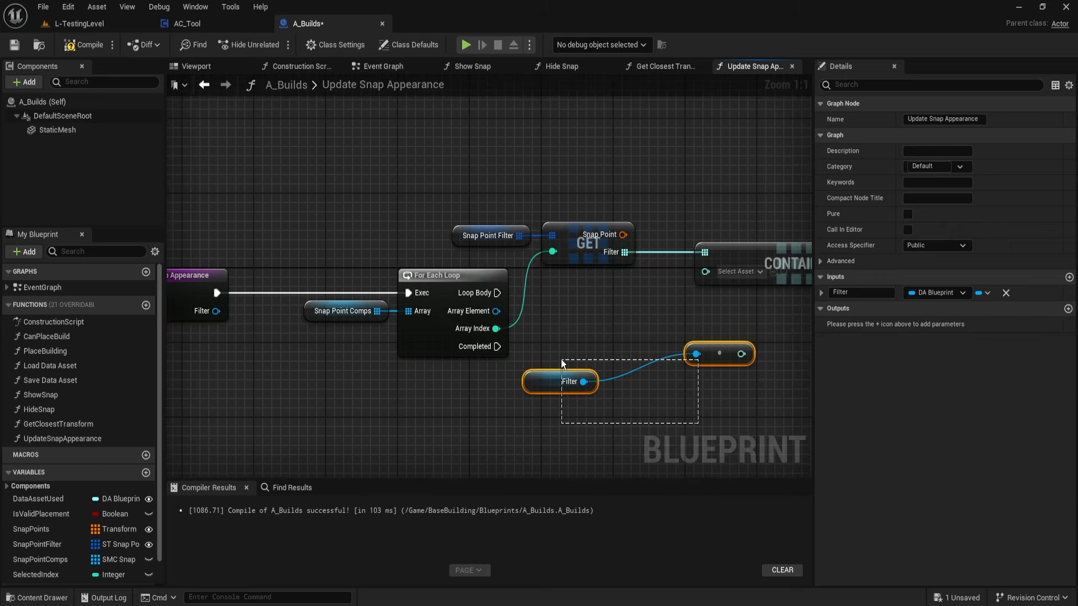
key("Delete")
right_click(556, 334)
type("fi")
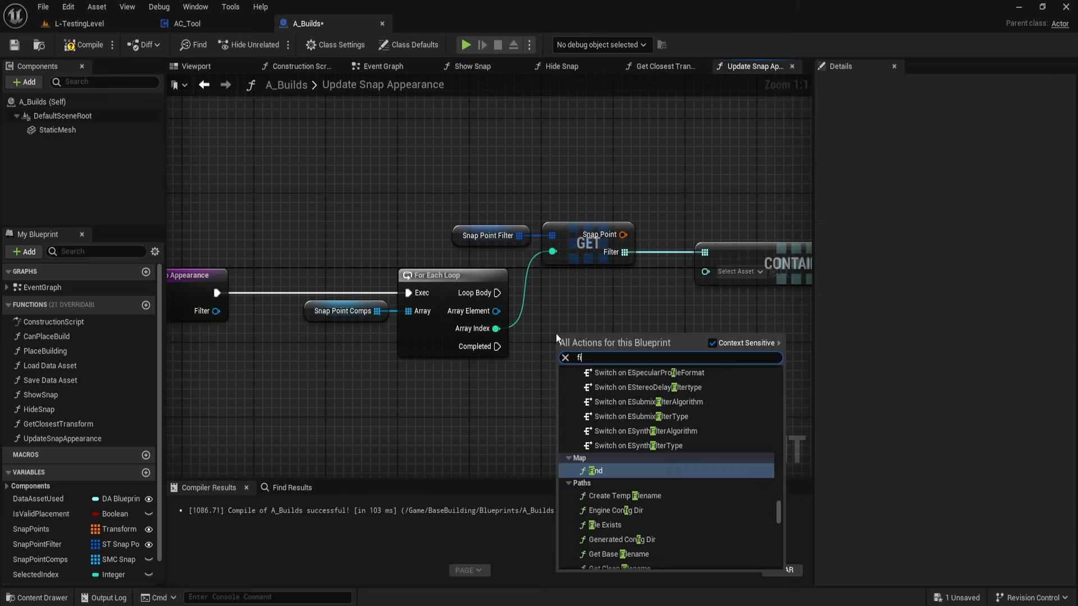
type("lter")
left_click_drag(780, 375, 794, 556)
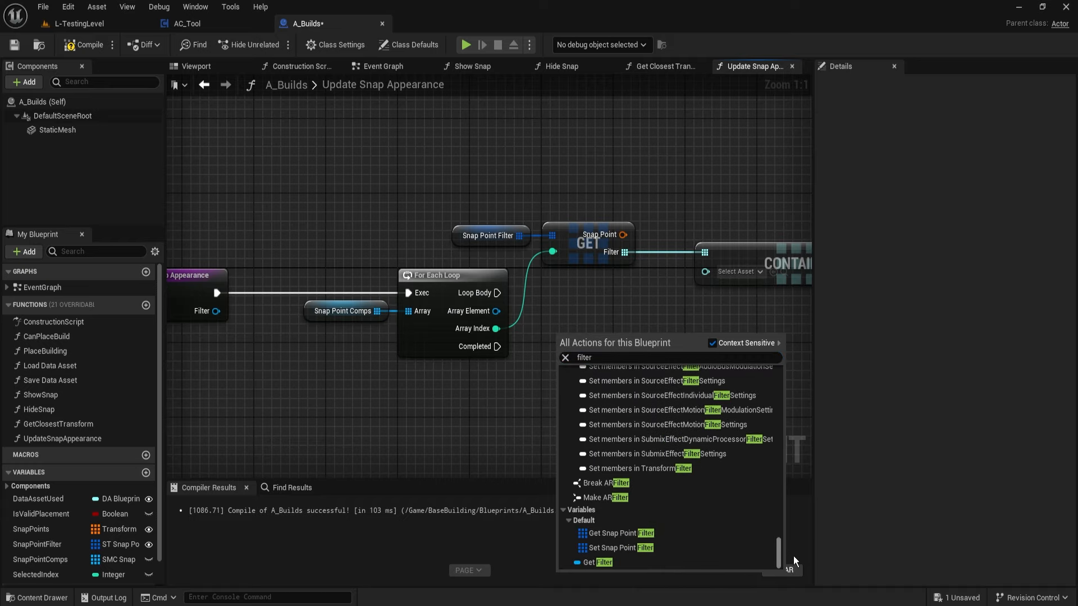
left_click(618, 562)
left_click_drag(610, 335, 706, 273)
Straighten the connections between the Snap Point Filter, GET, Filter, soft-reference conversion and Contains nodes
right_click_drag(512, 183, 405, 230)
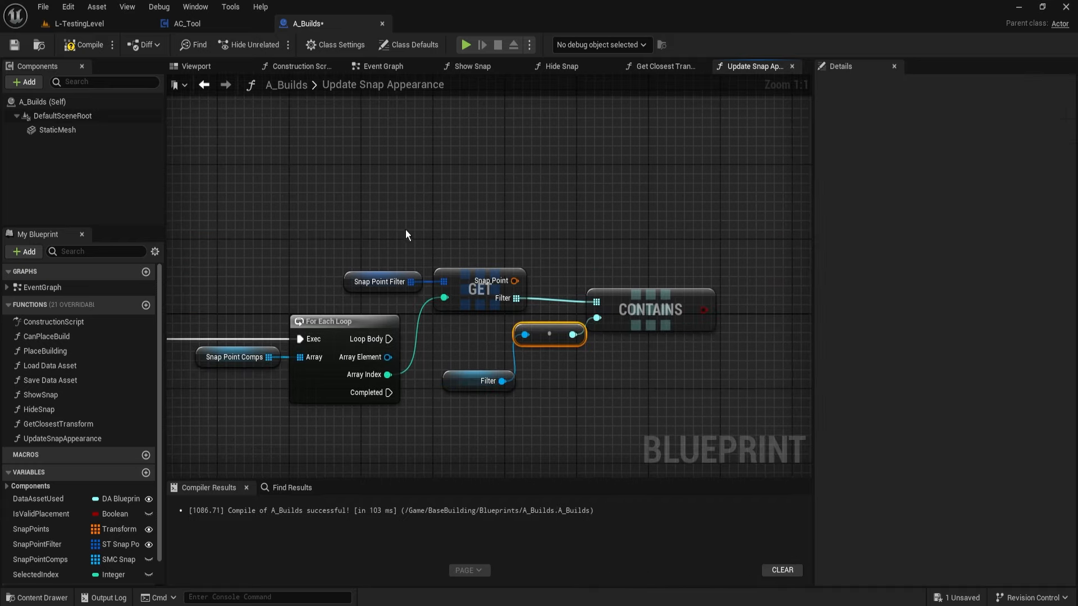
left_click_drag(405, 230, 665, 315)
left_click_drag(663, 393, 654, 311)
key("q")
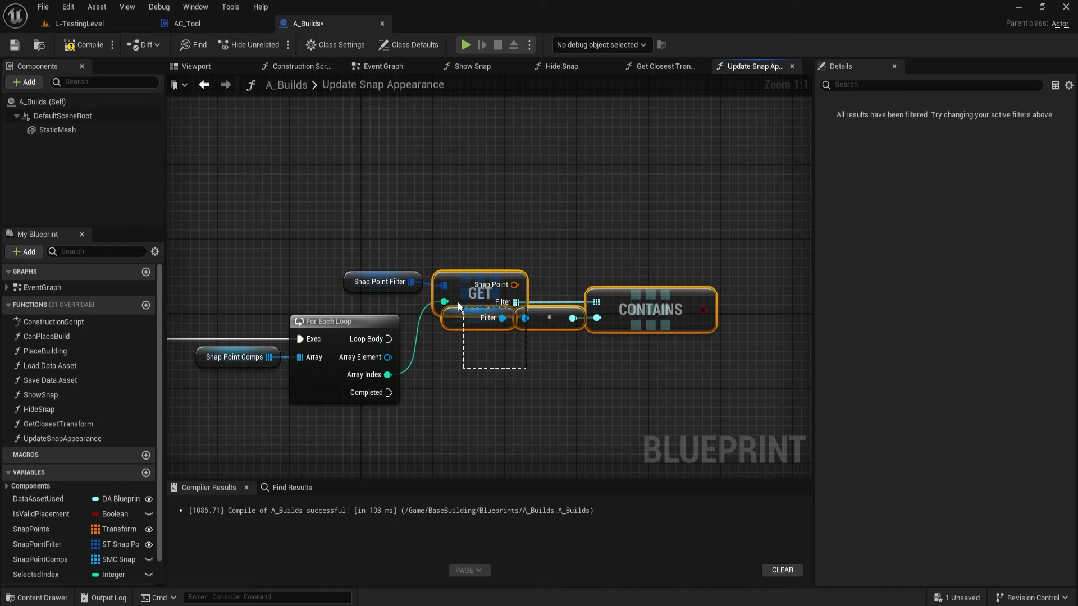
left_click_drag(458, 302, 400, 281, "shift")
key("q")
left_click(678, 360)
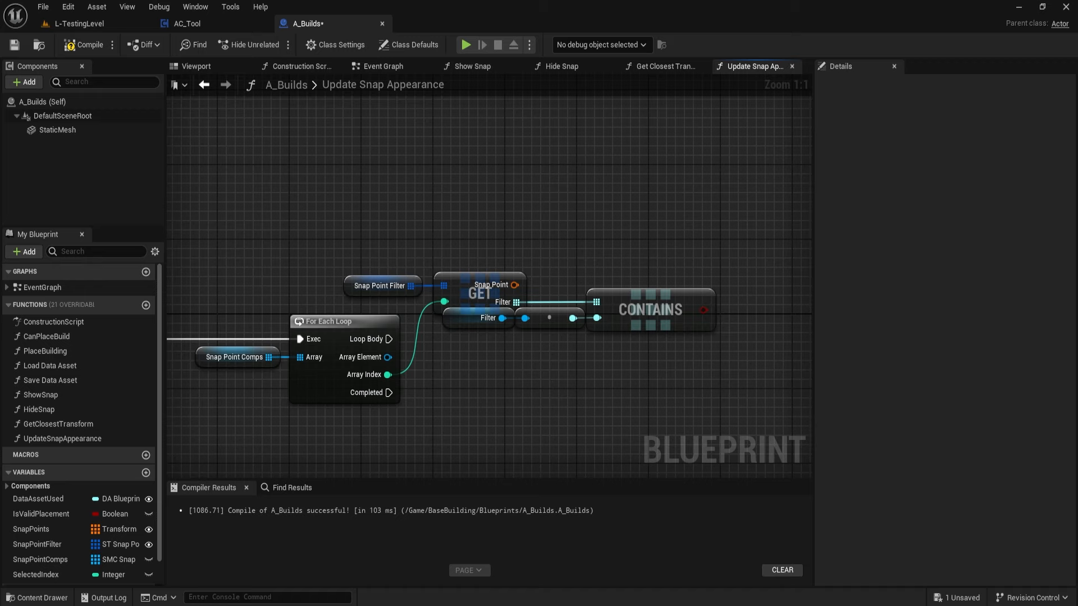
Add a Branch executed from the For Each Loop's Loop Body, with the Contains result as its condition
right_click_drag(700, 326, 635, 302)
left_click(705, 292)
left_click_drag(715, 316, 324, 315)
left_click_drag(741, 304, 639, 286)
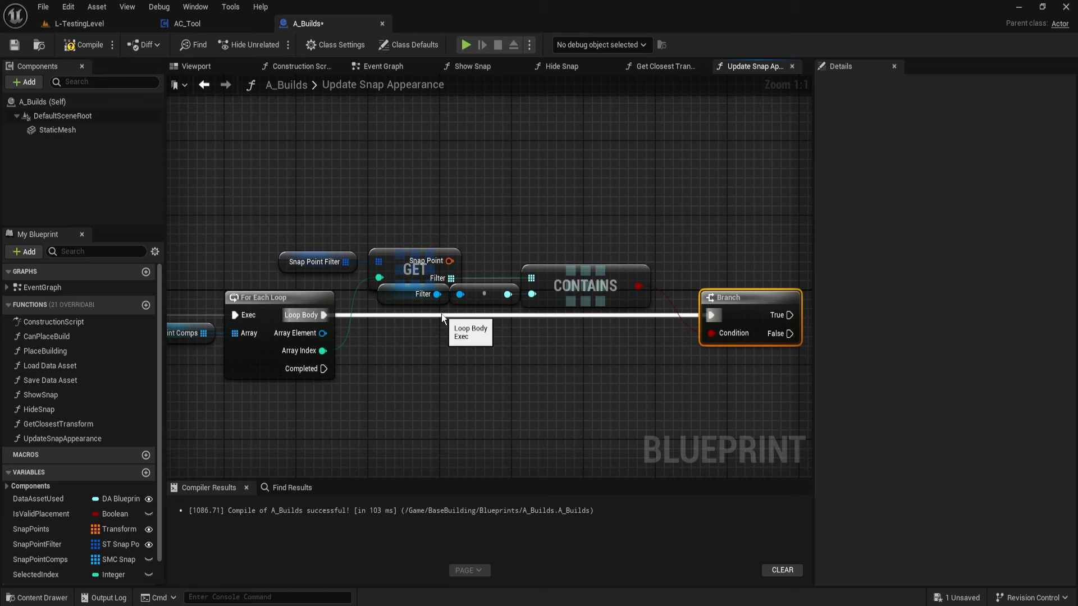
Add a Mark in Valid call targeting the loop's Array Element and run it from the Branch's True output
right_click_drag(441, 314, 394, 288)
left_click_drag(276, 306, 680, 305)
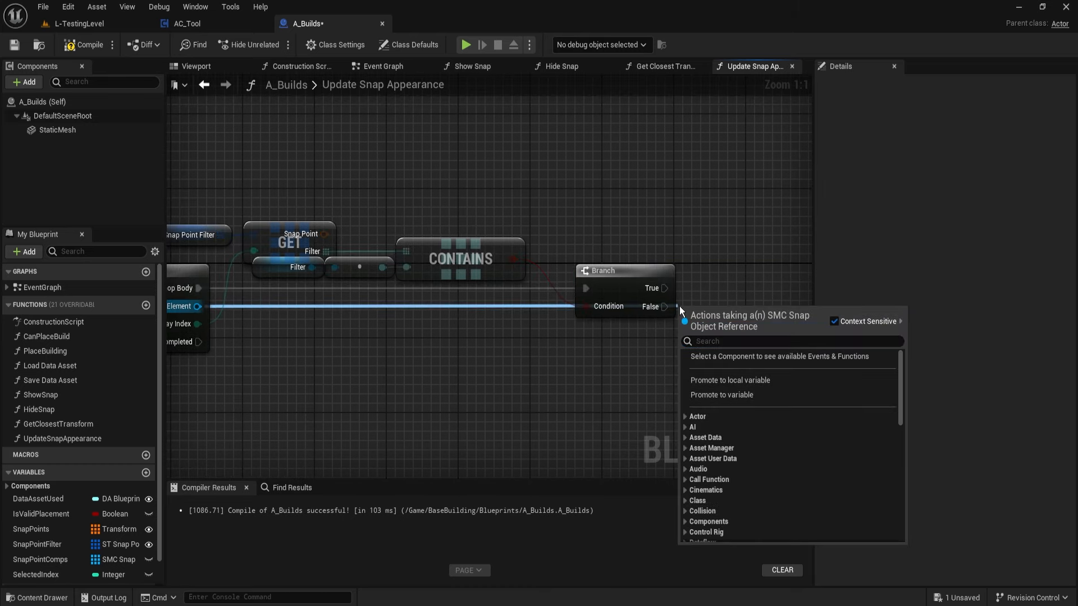
type("mark inv")
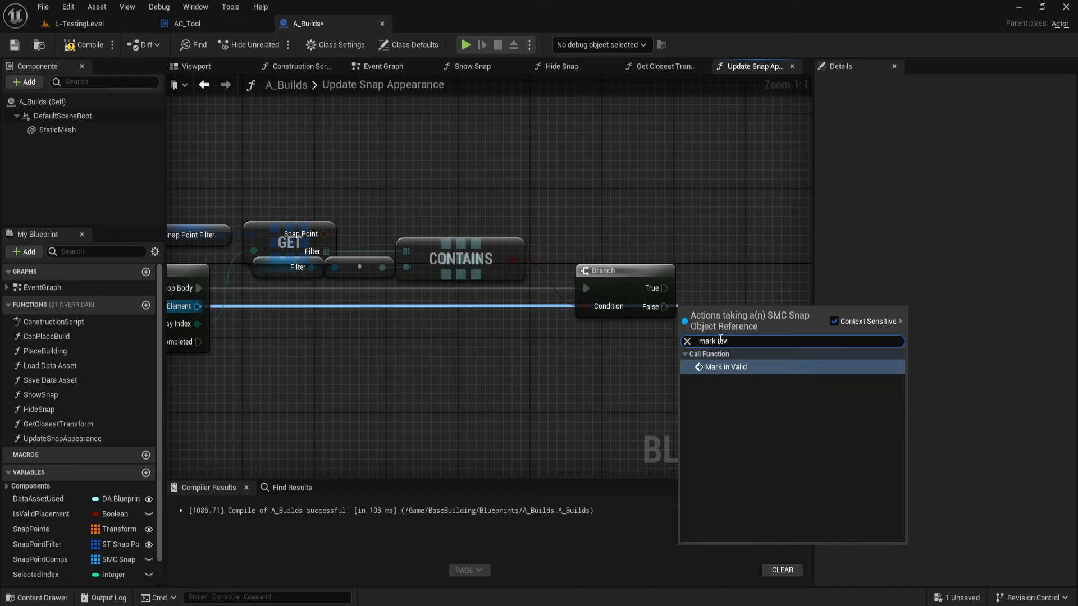
key("Return")
left_click_drag(684, 335, 666, 290)
left_click_drag(722, 319, 765, 277)
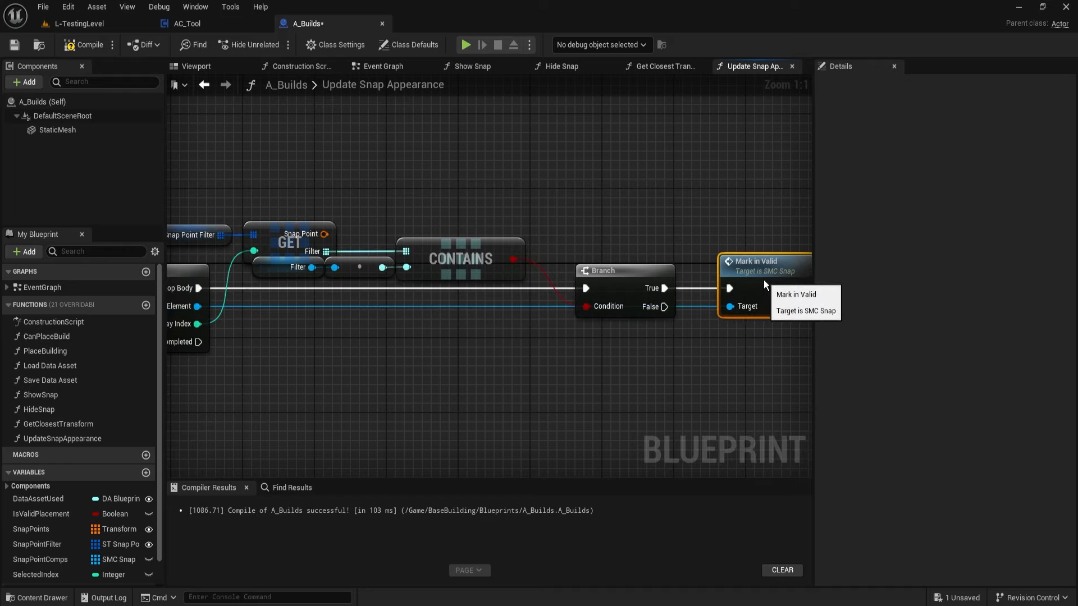
Add a reroute point on the Array Element wire and a Mark Valid call from it, run from the Branch's False output
double_click(547, 305)
left_click_drag(551, 310, 602, 354)
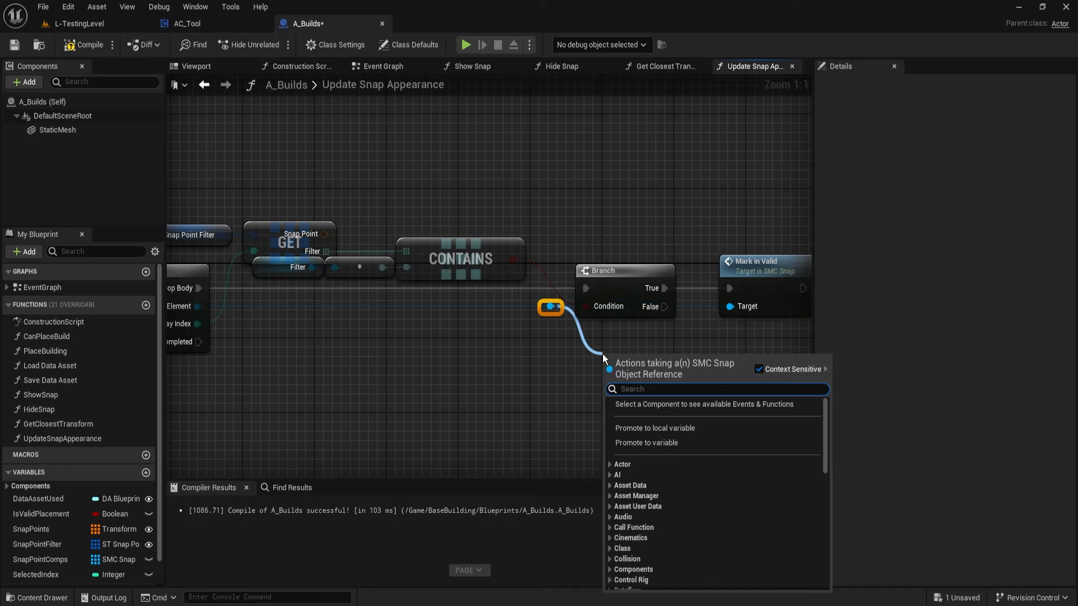
type("make va")
key("BackSpace")
key("BackSpace")
key("BackSpace")
key("BackSpace")
key("BackSpace")
type("rk val")
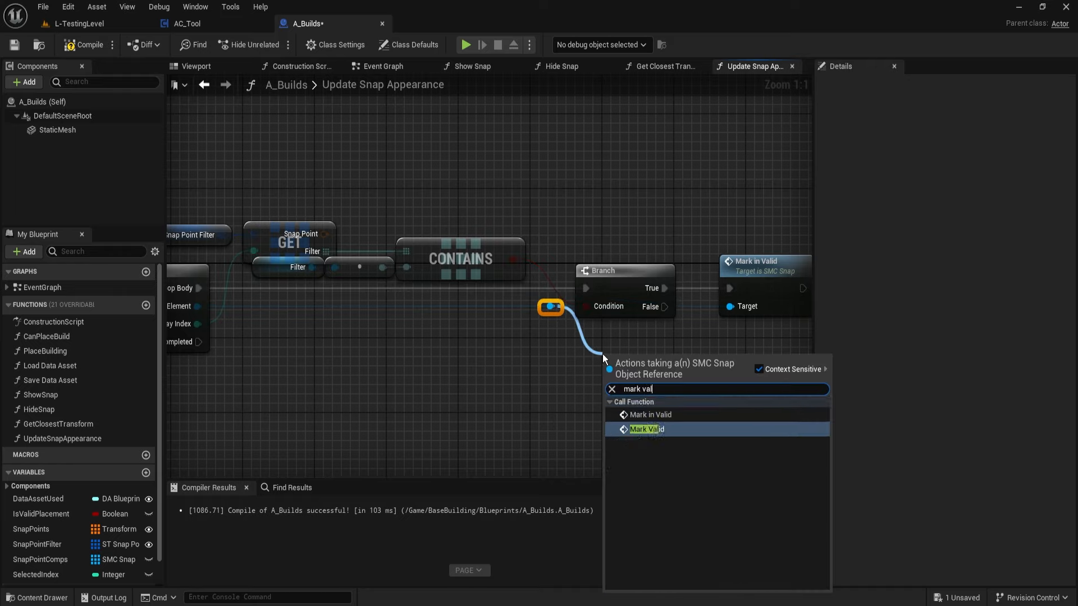
key("Return")
left_click_drag(664, 306, 770, 355)
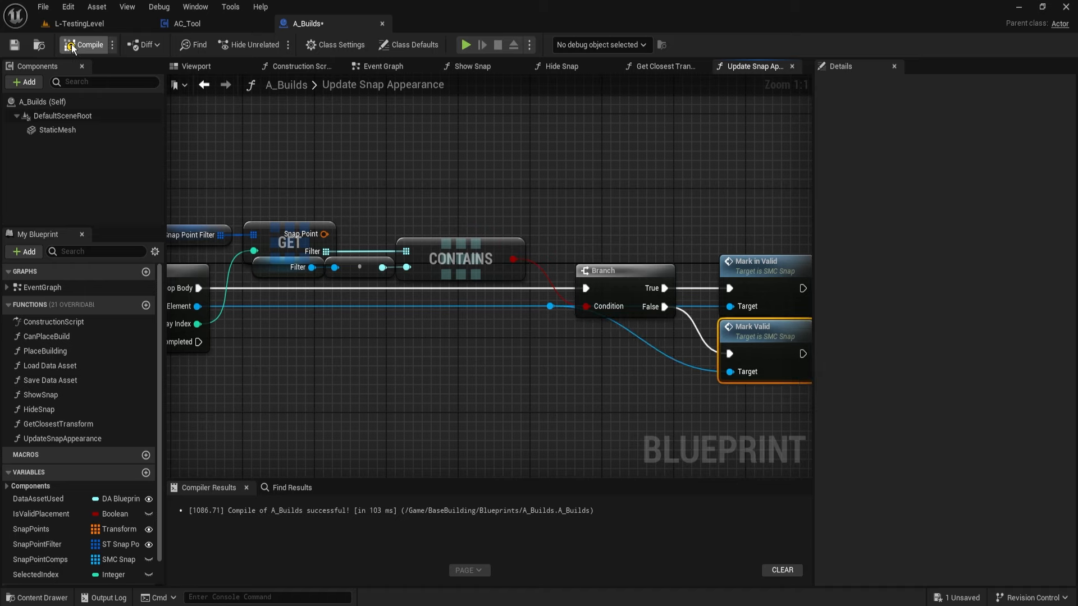
Compile and save the A_Builds blueprint
right_click_drag(422, 331, 508, 353)
right_click_drag(353, 361, 628, 385)
right_click_drag(360, 394, 404, 389)
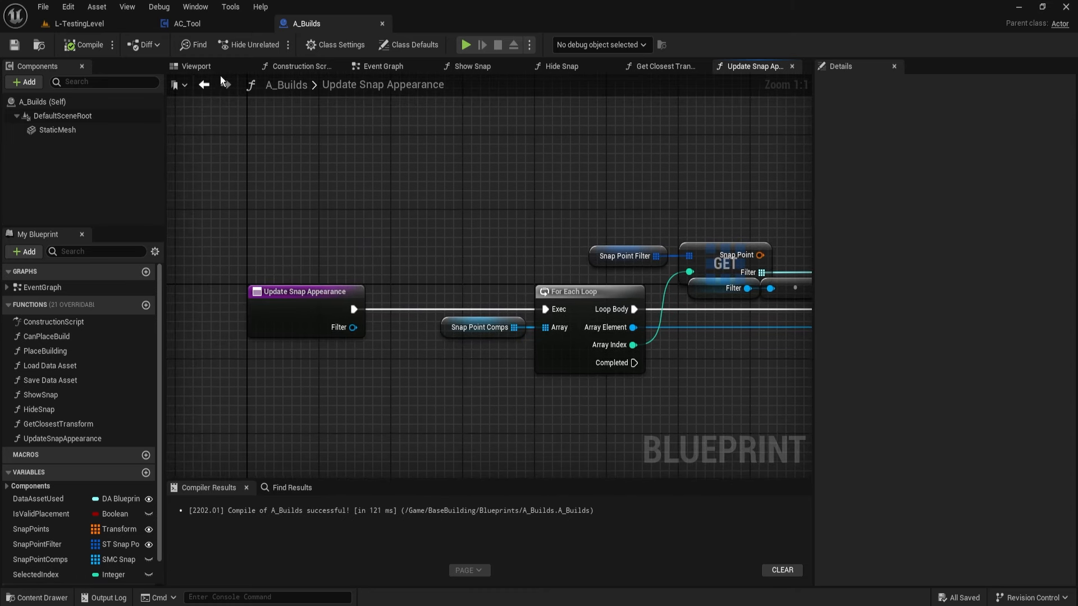
Switch to the AC_Tool blueprint and open its DisplaySnapPoints function at the Show Snap section
left_click(205, 26)
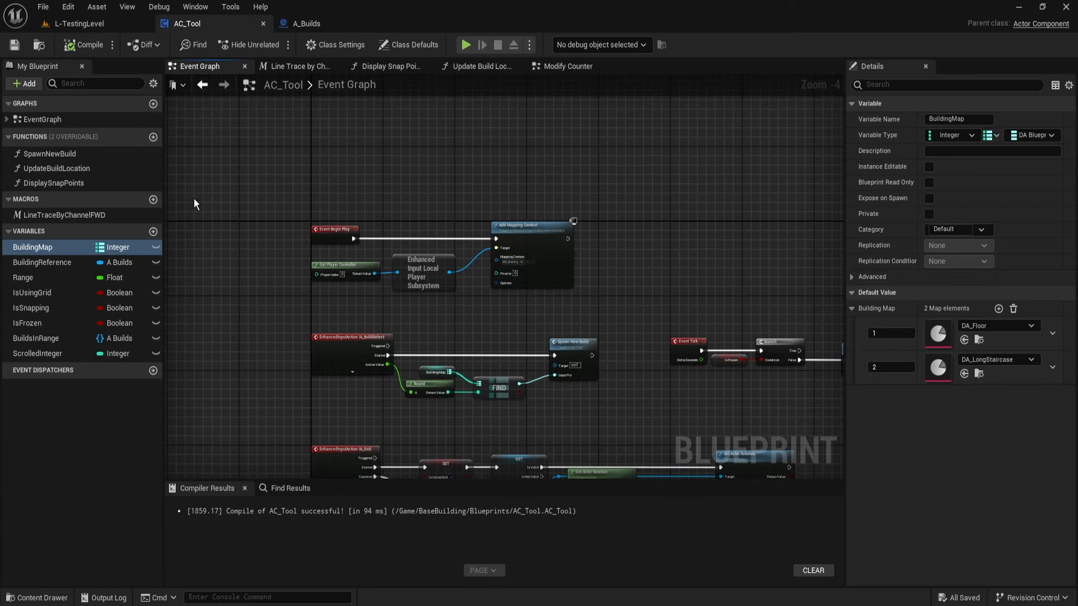
double_click(65, 182)
right_click_drag(356, 194, 411, 286)
right_click_drag(653, 322, 502, 273)
scroll(577, 336, "up", 3)
Tidy the placement of the Show Snap call and its For Each Loop in Display Snap Points
left_click_drag(712, 432, 507, 233)
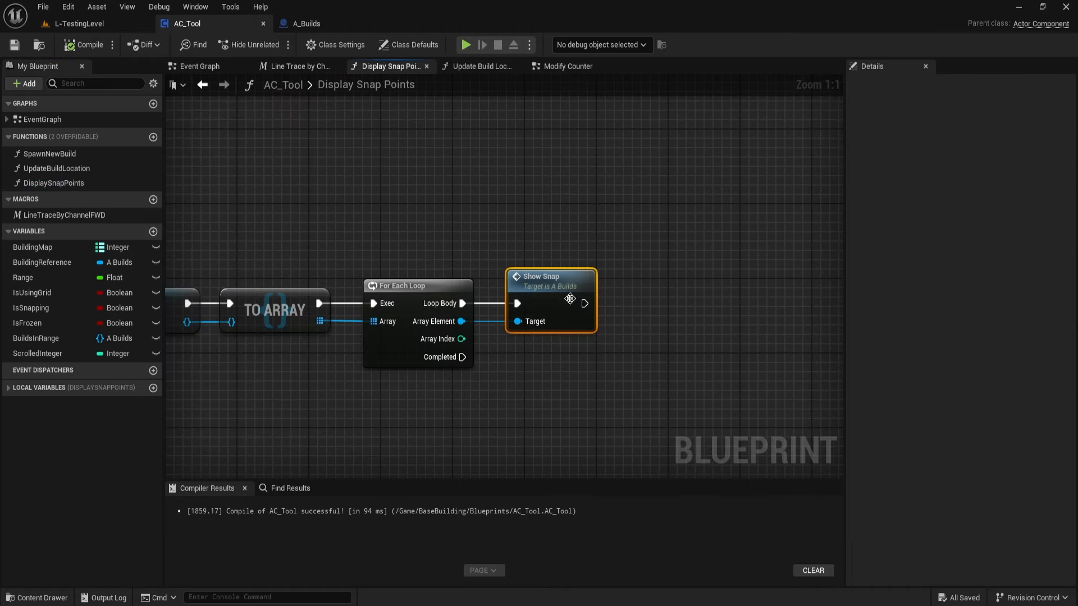
left_click(651, 360)
right_click_drag(649, 348, 606, 339)
mouse_move(414, 313)
left_mouse_down()
mouse_move(568, 321)
mouse_move(417, 318)
left_mouse_up()
scroll(375, 374, "down", 3)
right_click_drag(374, 374, 592, 311)
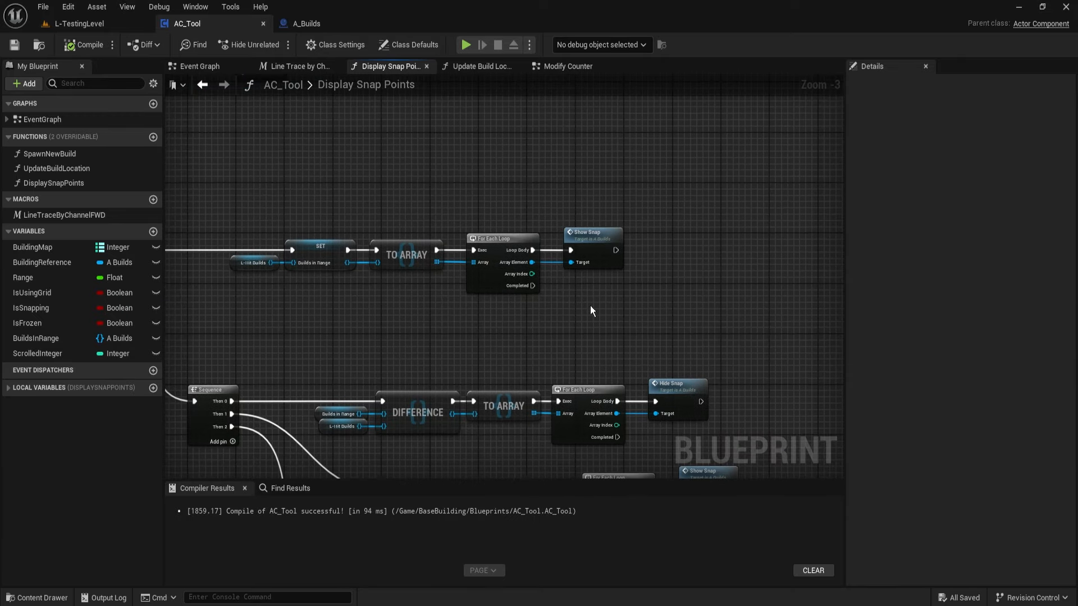
Adjust the placement of the upper To Array, For Each Loop and Show Snap row in Display Snap Points
right_click_drag(622, 265, 894, 414)
right_click_drag(807, 487, 499, 204)
left_click_drag(614, 191, 386, 107)
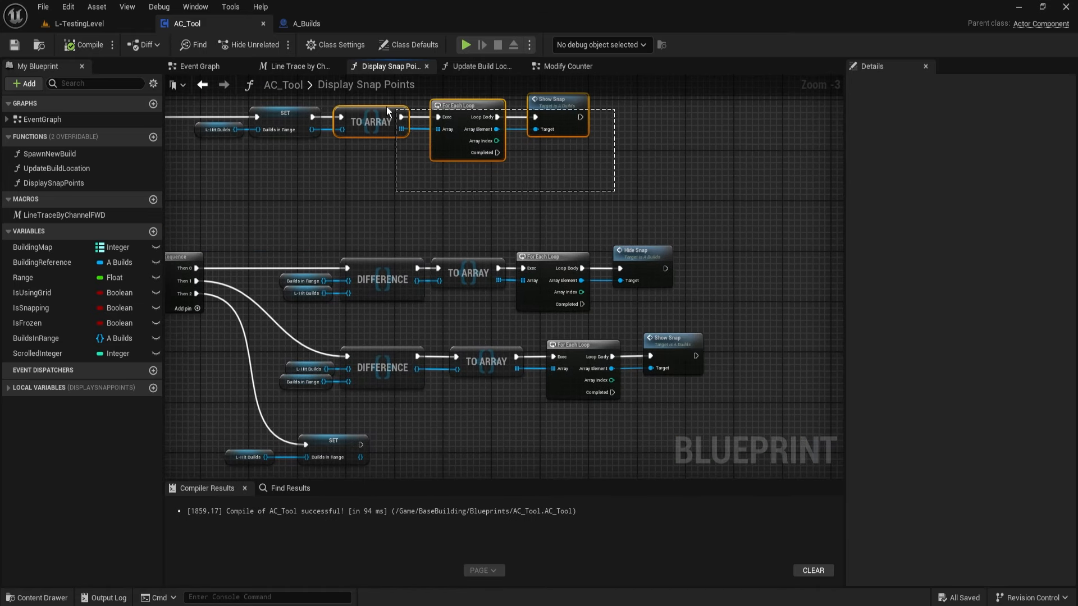
left_click_drag(272, 96, 271, 98)
left_click(637, 194)
right_click_drag(632, 192, 617, 335)
left_click_drag(634, 330, 533, 254)
scroll(549, 254, "up", 3)
left_click(520, 329)
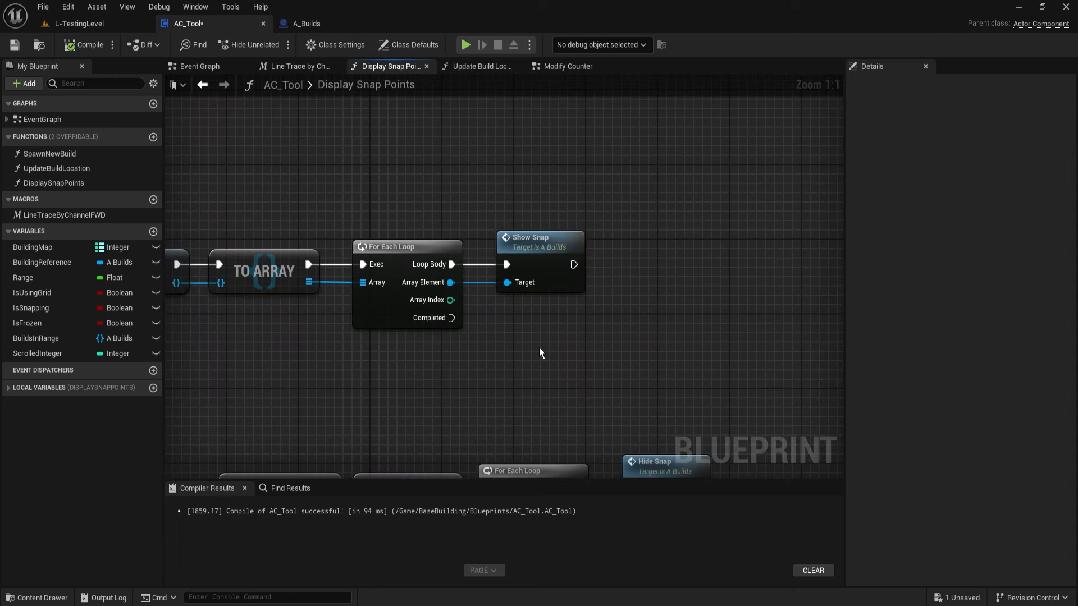
Add a Building Reference getter below the upper Show Snap call and get its Data Asset Used
left_click(48, 388)
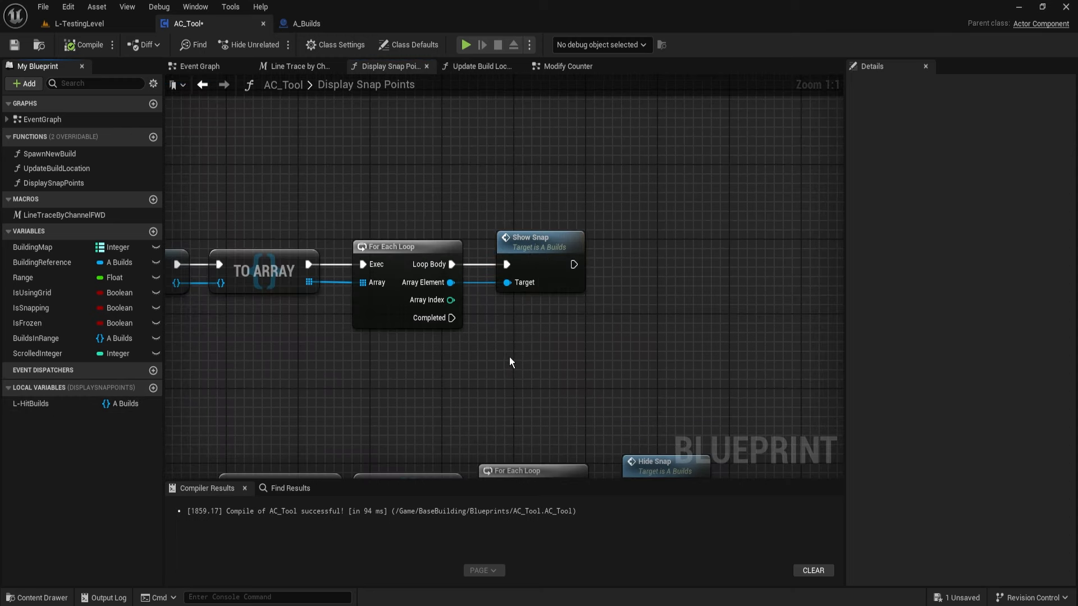
right_click_drag(510, 356, 496, 380)
left_click_drag(42, 262, 475, 338, "ctrl")
left_click_drag(547, 339, 588, 338)
type("data asset")
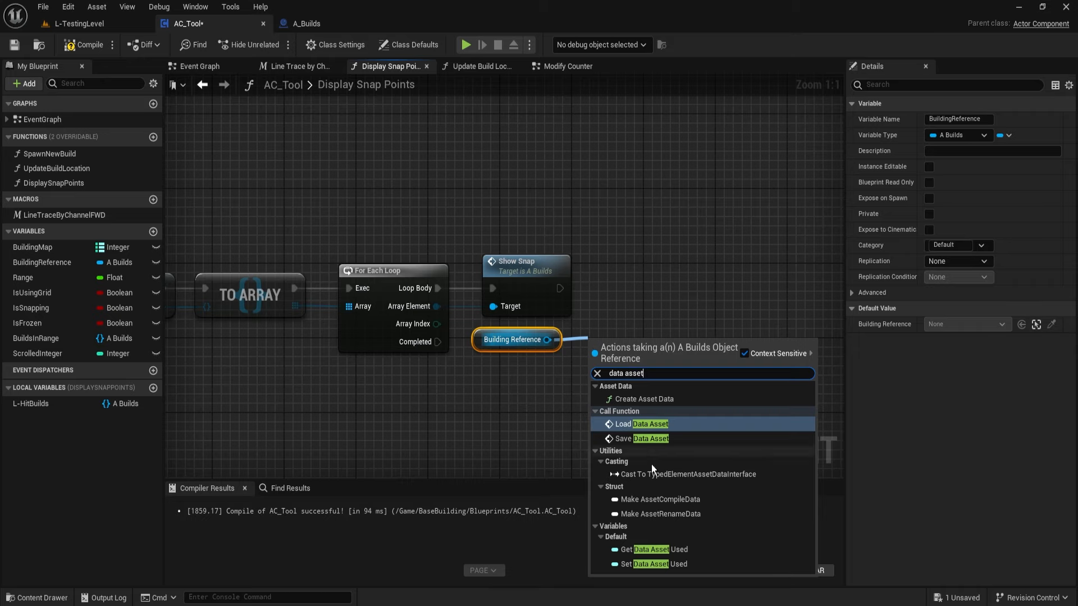
left_click(654, 550)
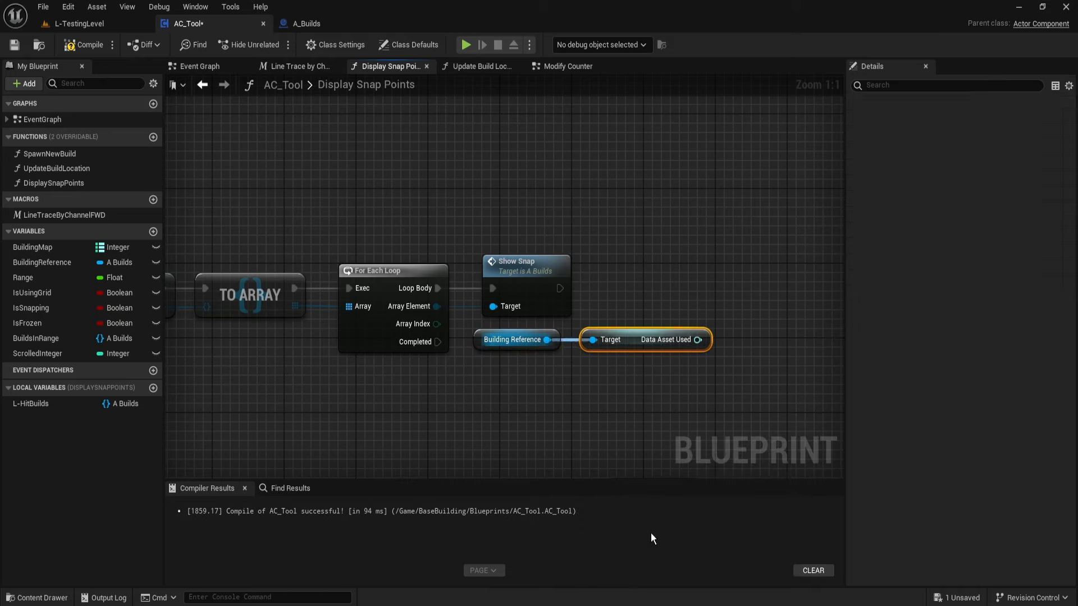
left_click(743, 353)
right_click_drag(686, 334, 632, 385)
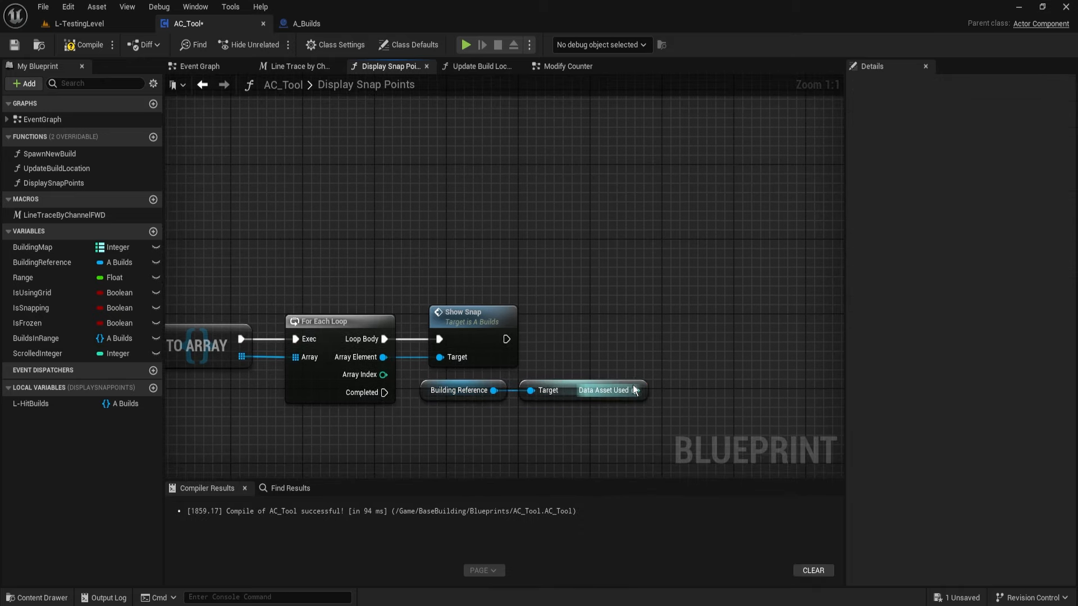
Add an Update Snap Appearance call targeting the upper loop's Array Element and run it after Show Snap
left_click_drag(507, 339, 686, 339)
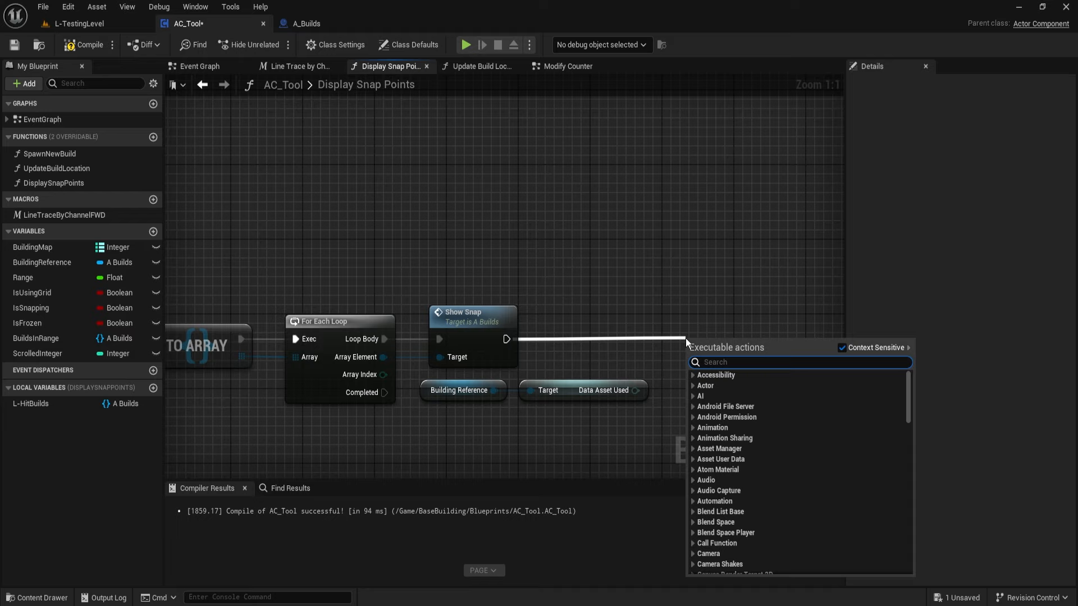
left_click(649, 336)
left_click_drag(383, 357, 679, 356)
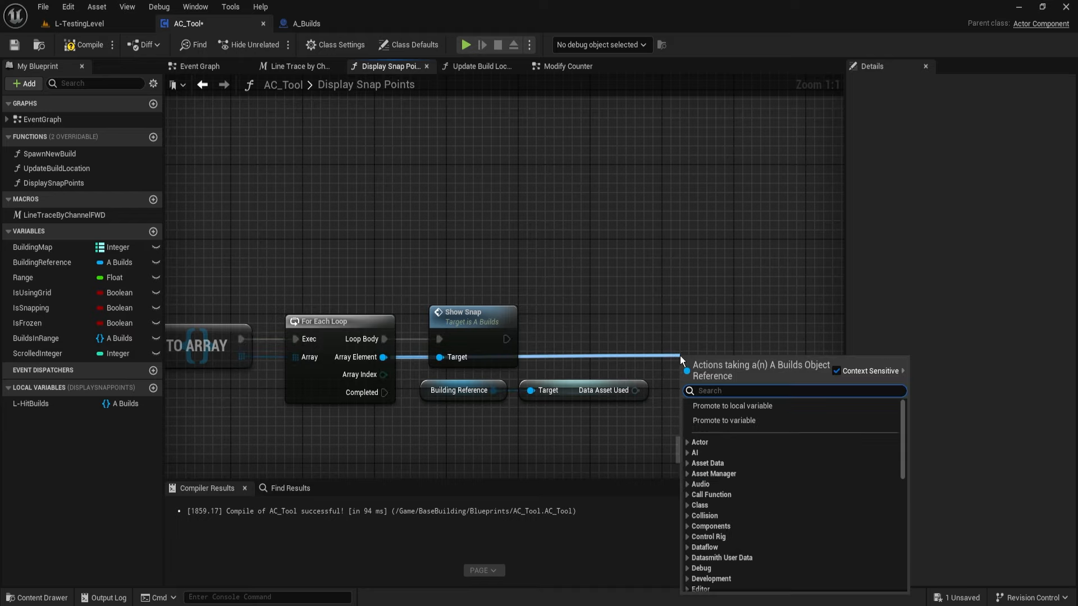
type("filter")
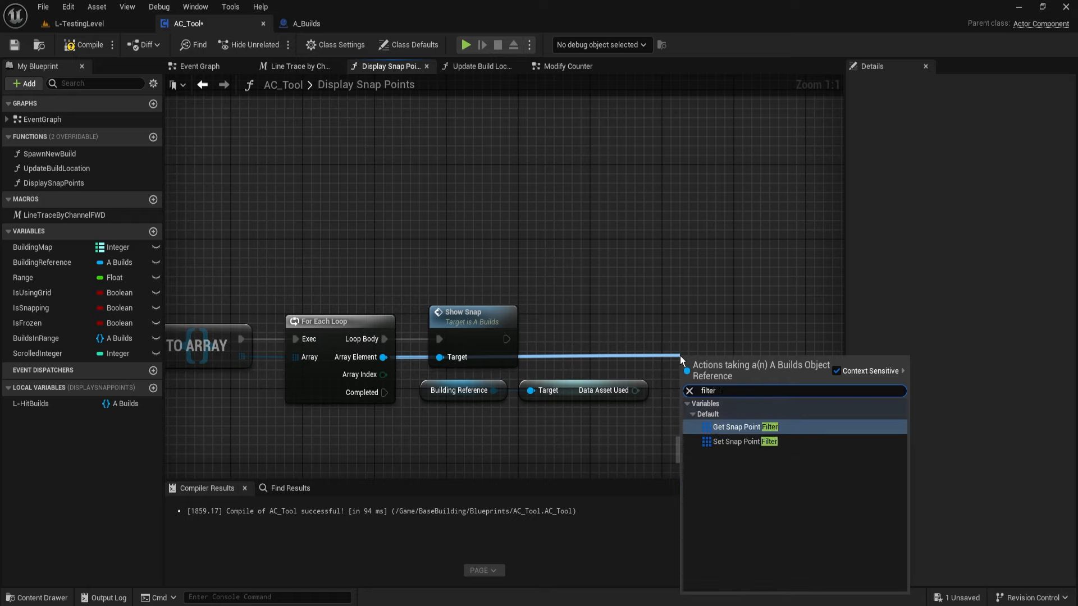
key("ctrl+a")
type("update")
key("Return")
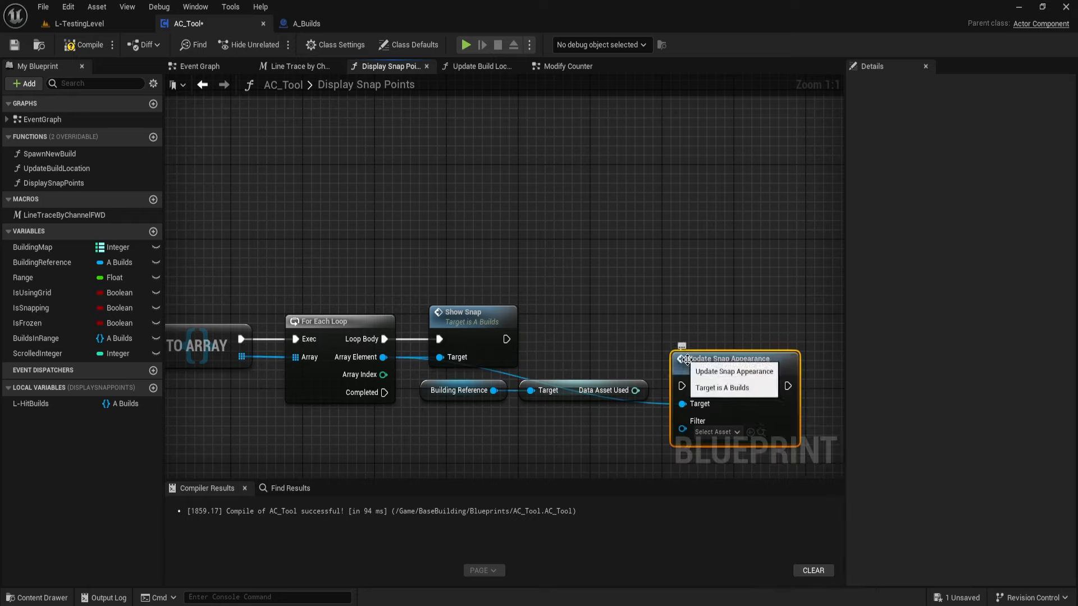
left_click_drag(688, 360, 505, 339)
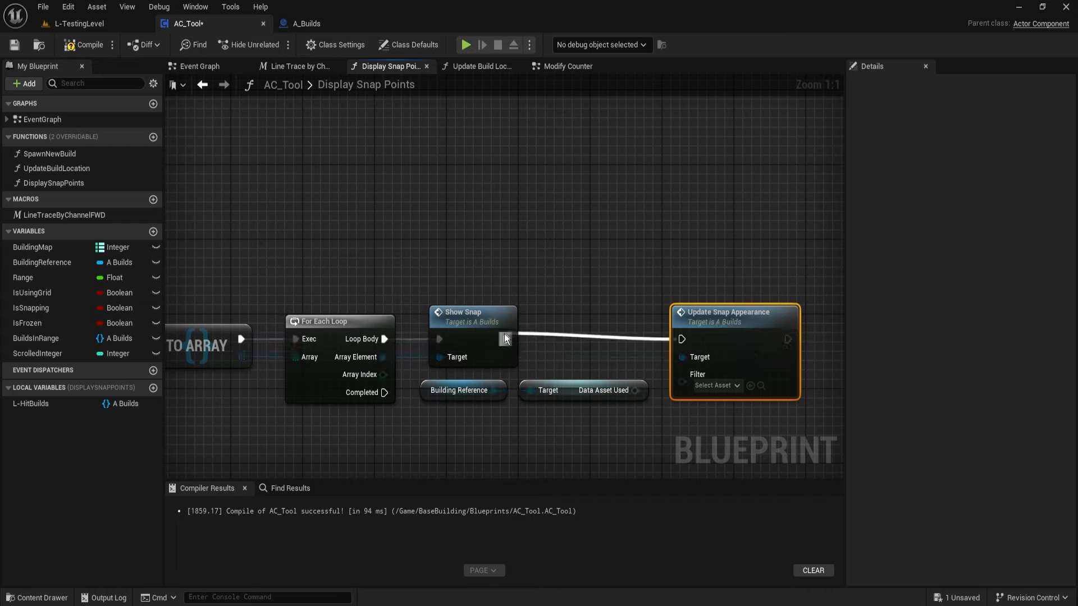
left_click_drag(635, 390, 674, 421)
left_click(628, 421)
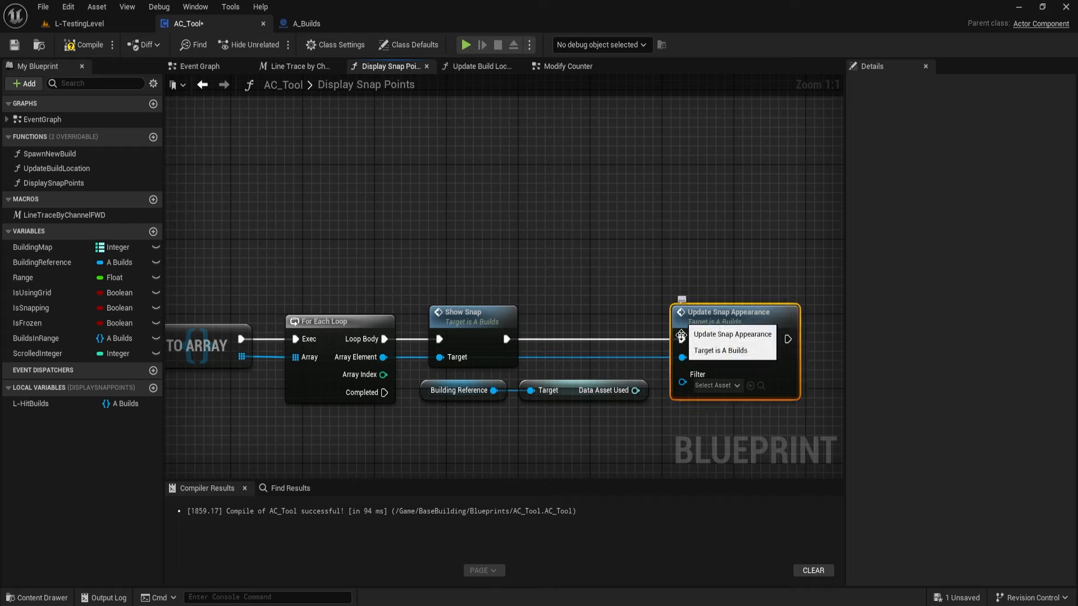
Open the Update Snap Appearance function and change its Filter input to a DA Blueprint soft object reference
double_click(720, 324)
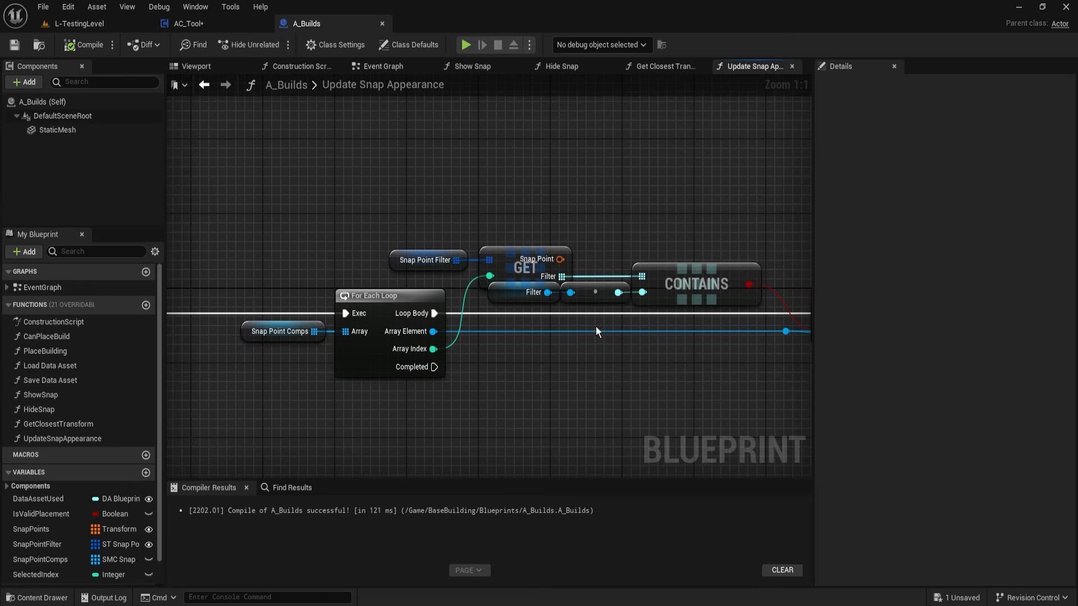
left_click(382, 306)
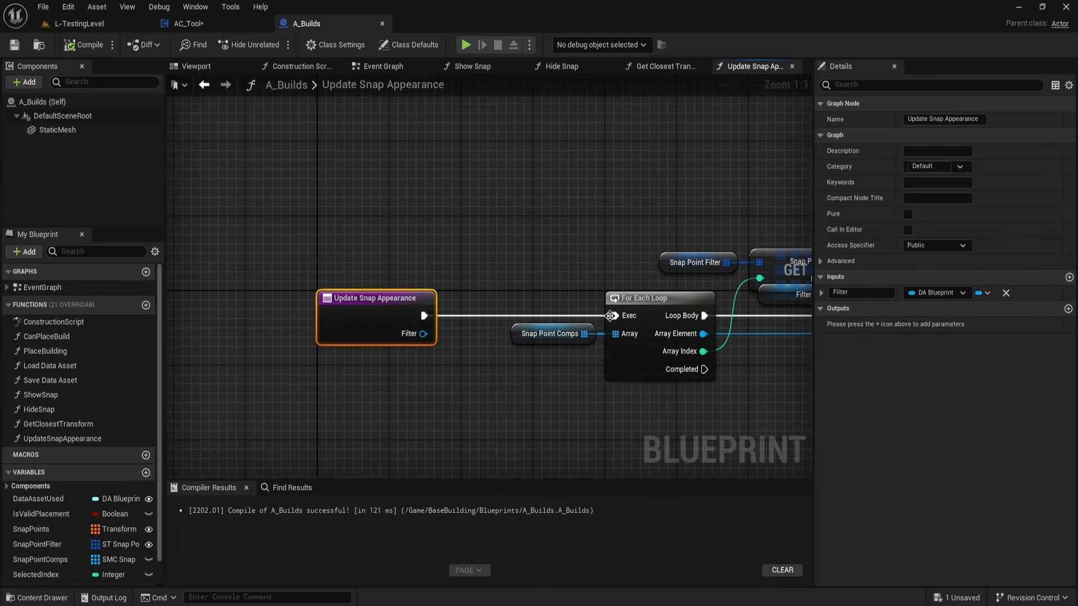
left_click(939, 293)
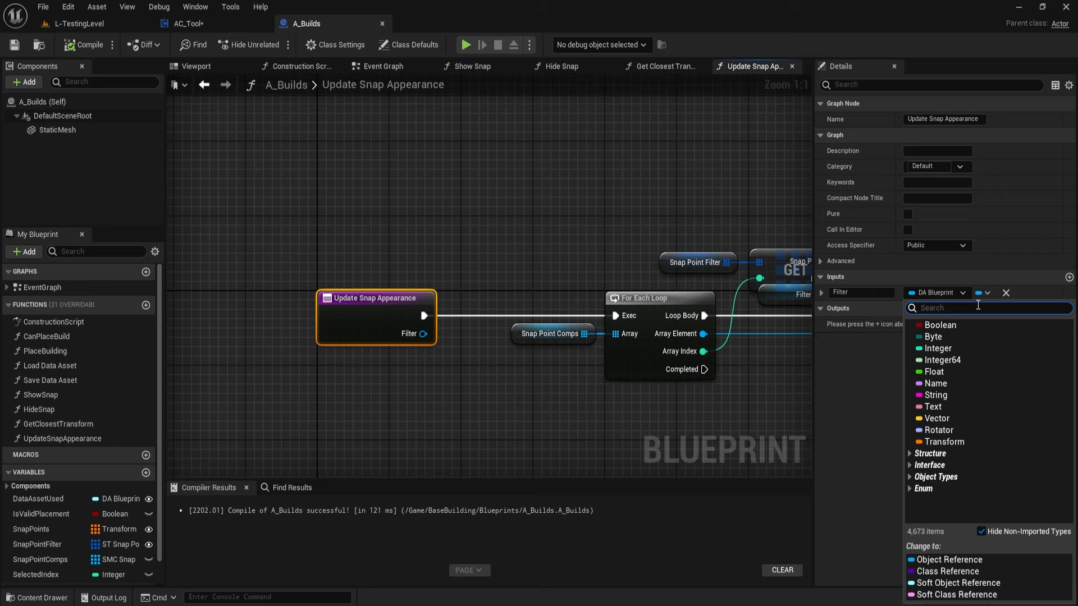
left_click(938, 583)
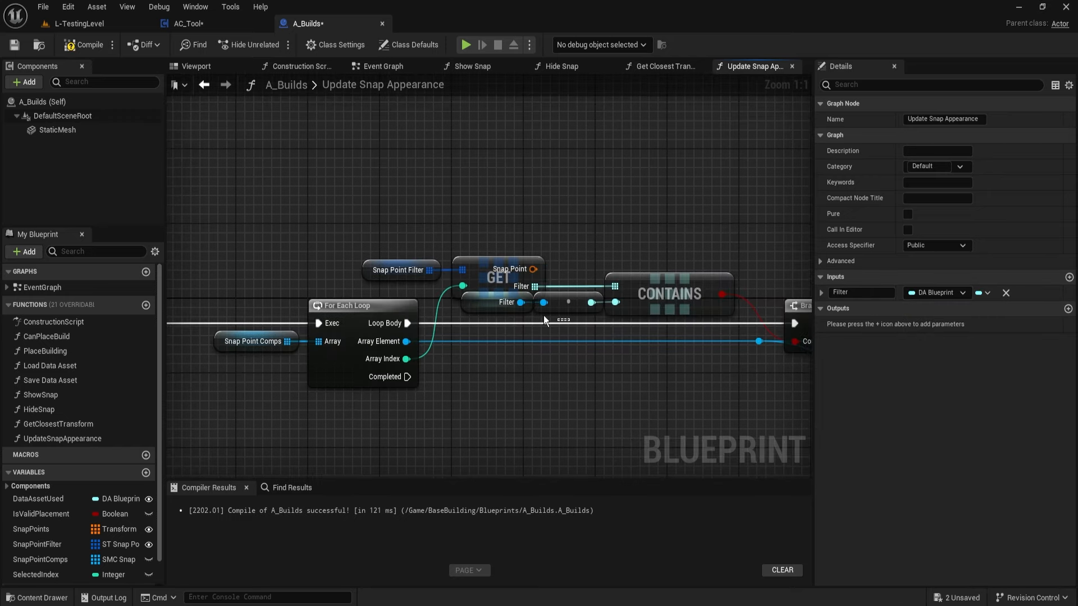
Replace the old Filter getter with a new one wired directly into the Contains node
right_click(504, 373)
type("get filter")
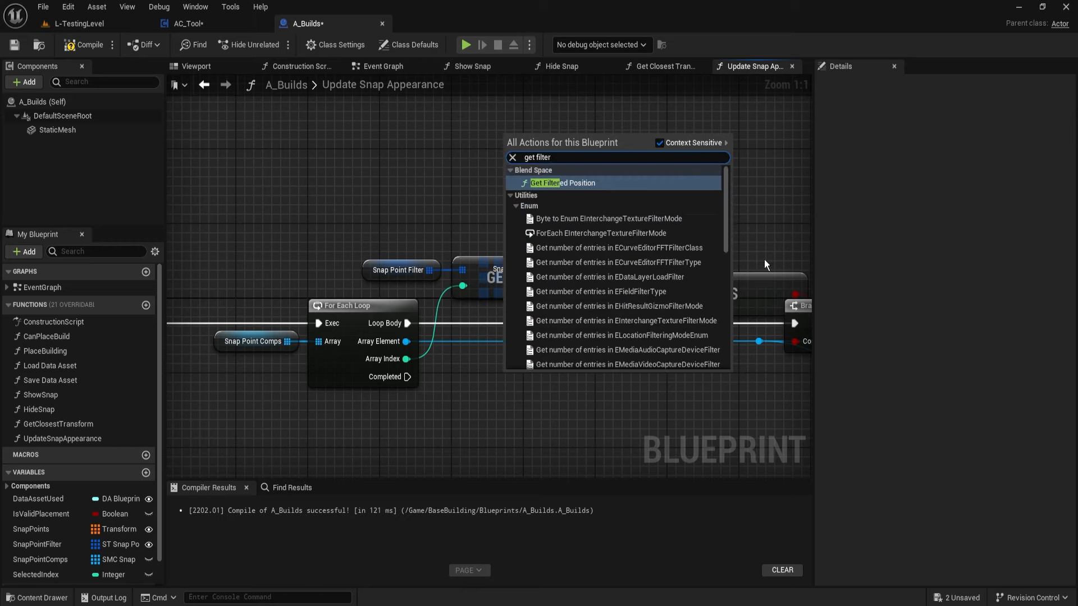
left_click_drag(725, 230, 696, 366)
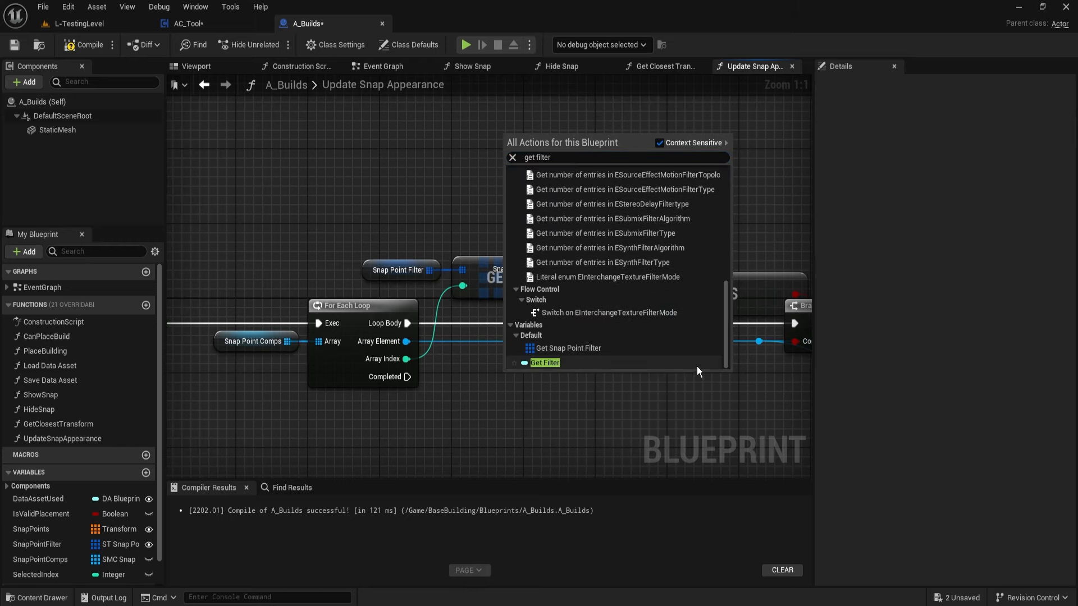
left_click(630, 364)
left_click_drag(557, 374, 618, 308)
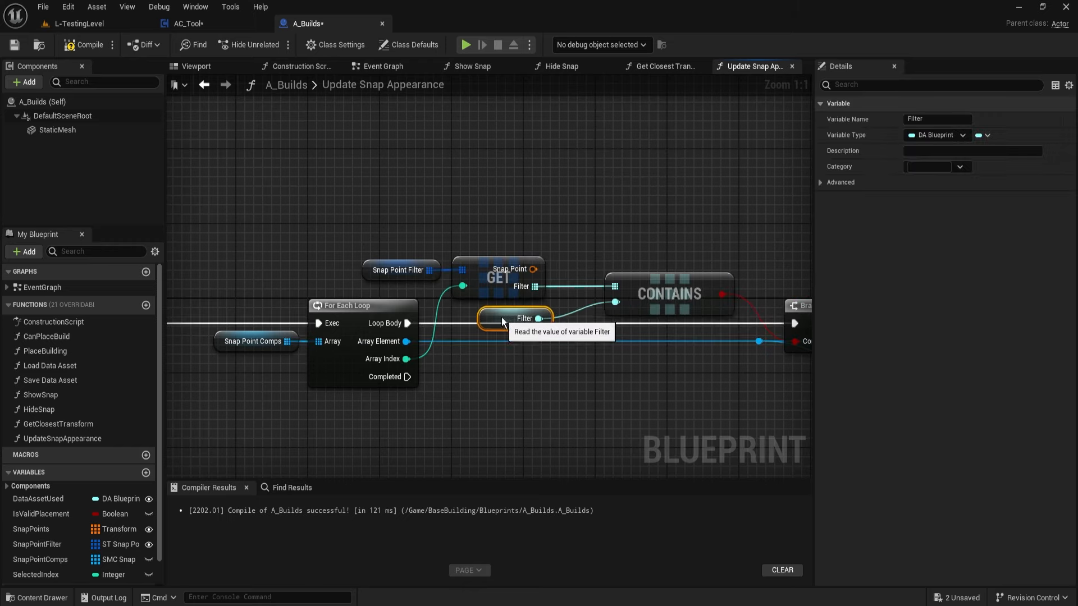
left_click_drag(525, 375, 507, 309)
Straighten the Get, Filter and Contains wires, and compile and save the A_Builds blueprint
left_click_drag(416, 222, 612, 318)
left_click(359, 311, "ctrl")
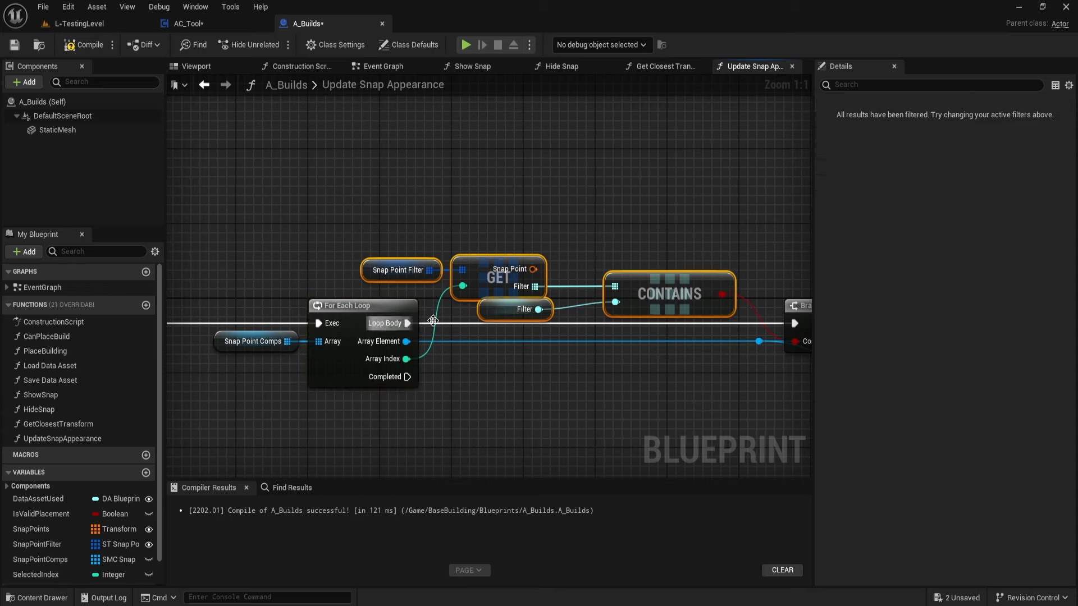
key("q")
left_click_drag(551, 332, 524, 260)
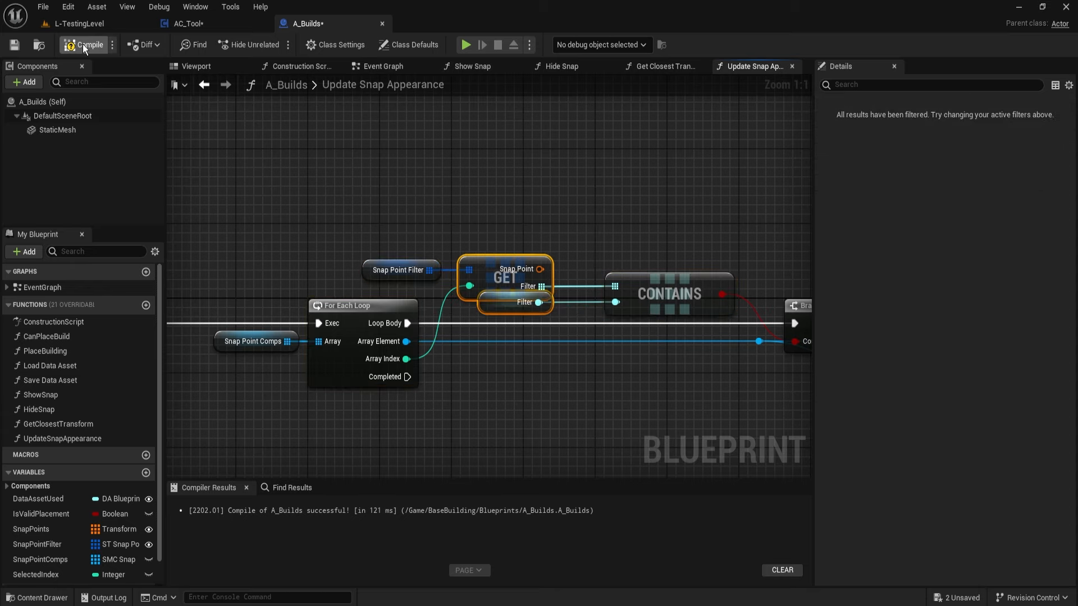
left_click(20, 44)
Return to AC_Tool and connect Data Asset Used to Update Snap Appearance's Filter, aligning the nodes below Show Snap
left_click(179, 23)
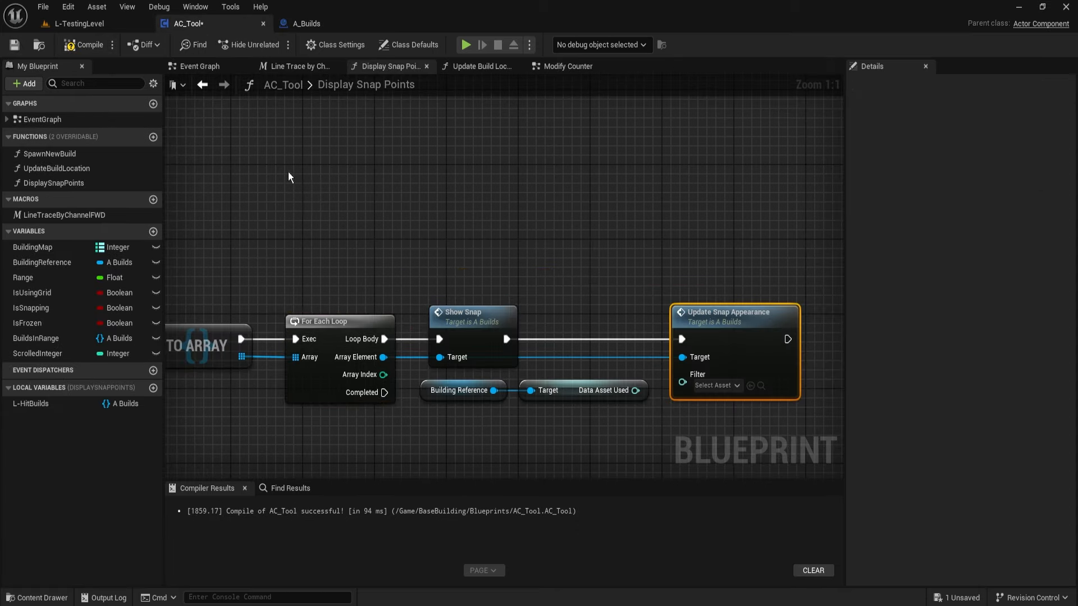
left_click_drag(635, 390, 712, 377)
left_click_drag(723, 416, 475, 380)
key("q")
left_click_drag(716, 358, 715, 340)
left_click(657, 407)
left_click_drag(656, 408, 484, 379)
left_click_drag(776, 419, 495, 379)
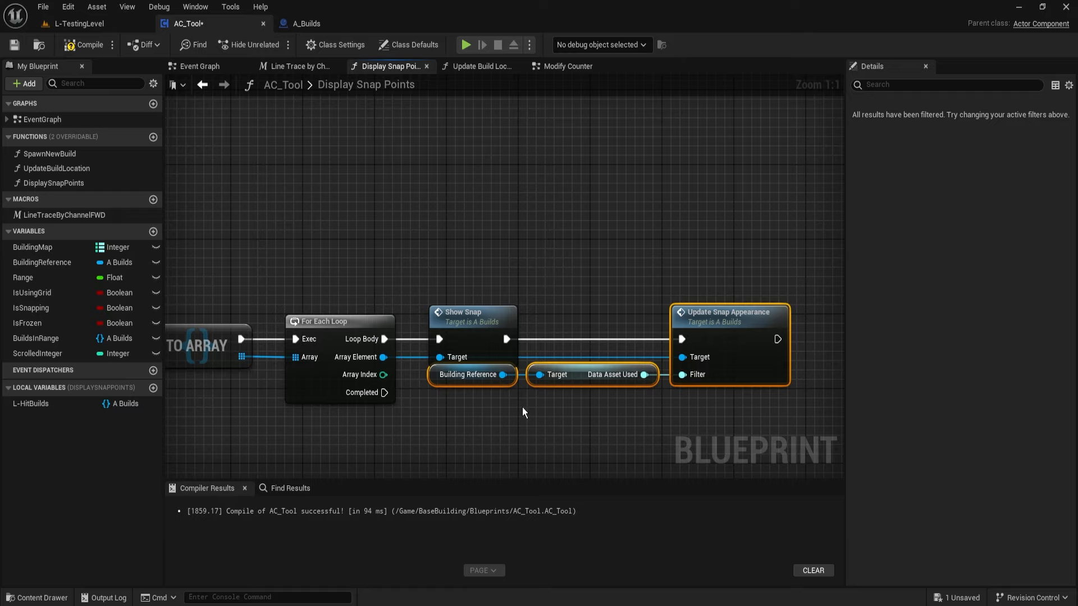
Copy the Building Reference, Data Asset Used and Update Snap Appearance nodes to the lower row and run them after its Show Snap
right_click_drag(523, 408, 520, 244)
scroll(520, 244, "down", 2)
right_click_drag(516, 297, 523, 218)
scroll(637, 371, "up", 2)
right_click_drag(523, 324, 739, 272)
left_click_drag(282, 291, 820, 381)
right_click_drag(765, 397, 308, 369)
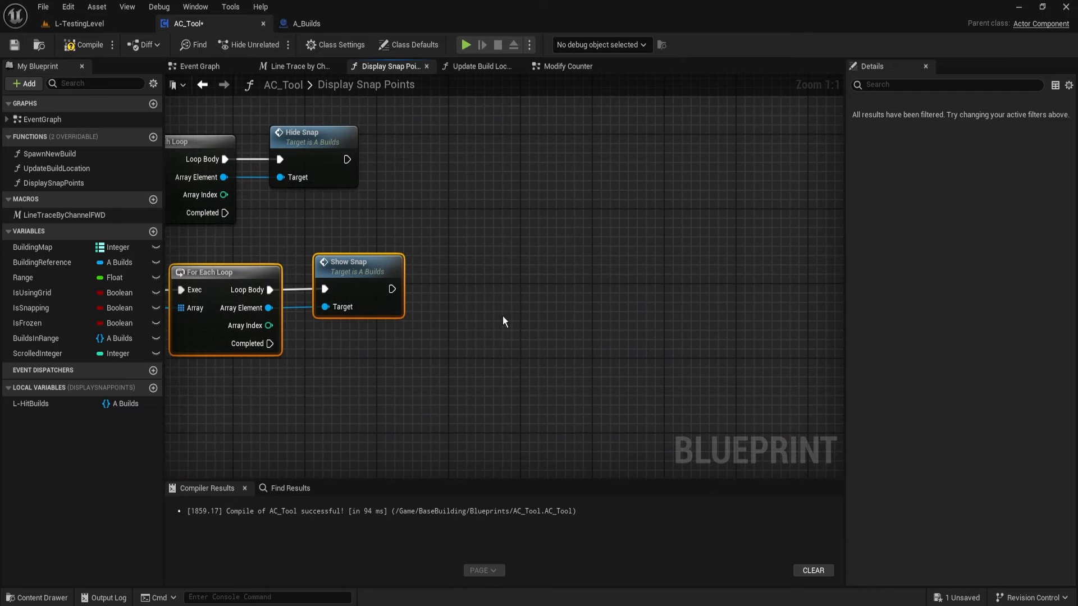
key("ctrl+v")
left_click(538, 297)
left_click_drag(648, 299, 392, 288)
Arrange the pasted getter nodes and Update Snap Appearance call neatly beside the lower Show Snap
left_click_drag(434, 267, 676, 331)
left_click_drag(681, 307, 635, 296)
left_click(534, 371)
left_click_drag(668, 378, 429, 308)
left_click_drag(655, 274, 609, 273)
right_click_drag(339, 222, 418, 221)
left_click_drag(402, 229, 654, 352)
left_click_drag(439, 273, 430, 272)
Connect the lower loop's Array Element to Update Snap Appearance's Target, straighten the wires, and compile AC_Tool
left_click(83, 45)
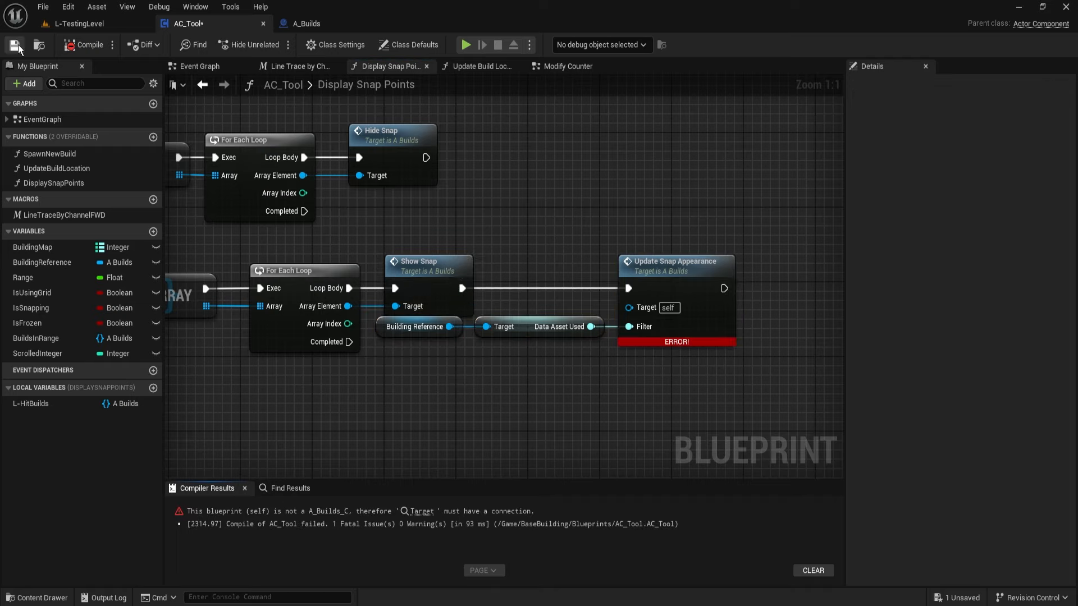
left_click(17, 46)
left_click_drag(633, 308, 348, 306)
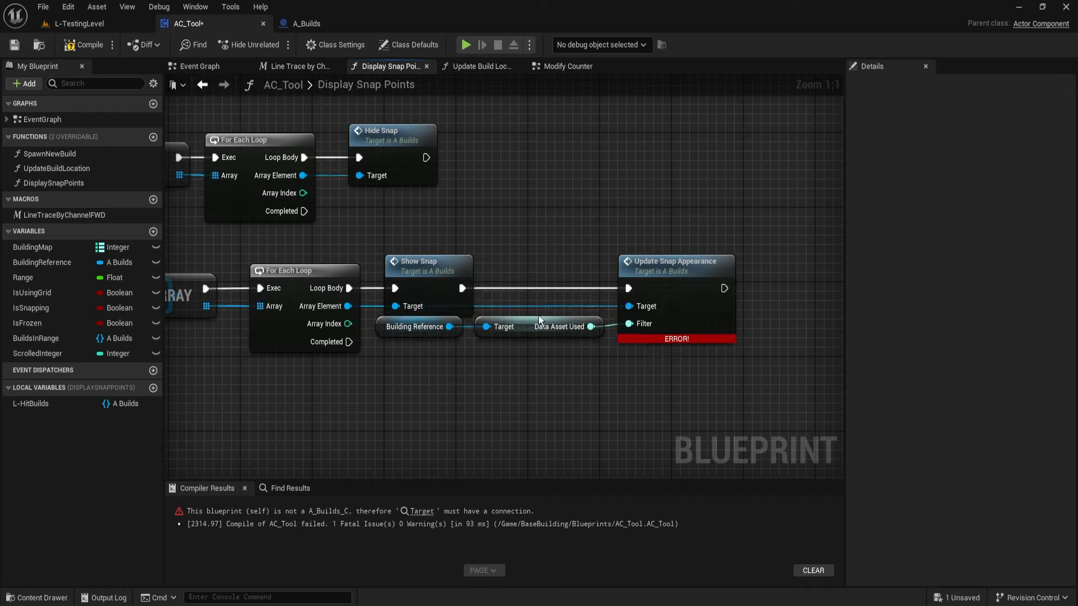
left_click_drag(425, 251, 657, 342)
key("q")
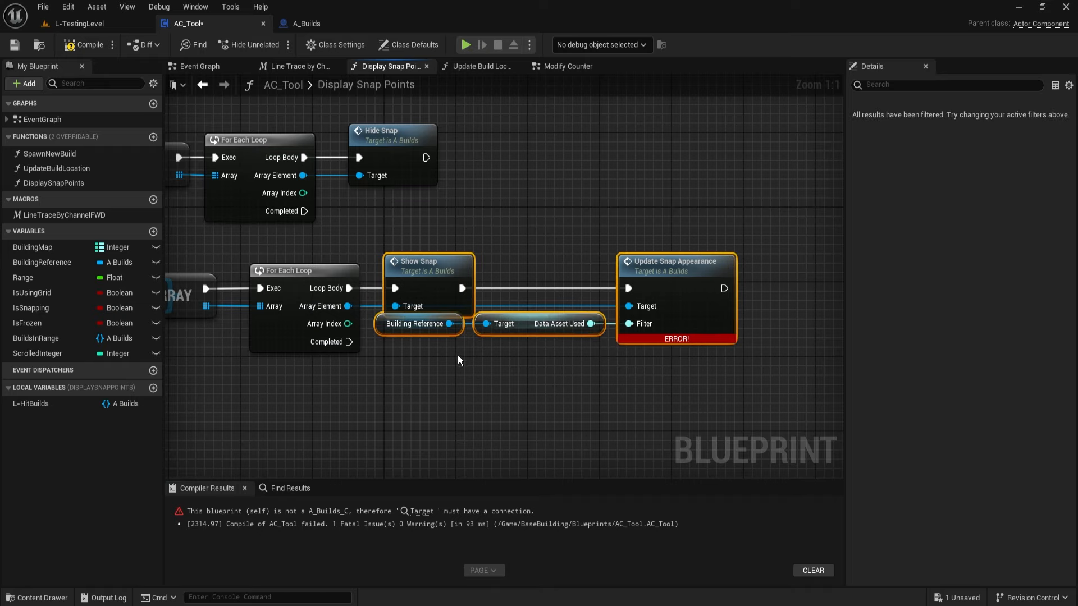
left_click(83, 45)
Play L-TestingLevel to check how the snap points on a placed floor appear, and stop the session
left_click(78, 23)
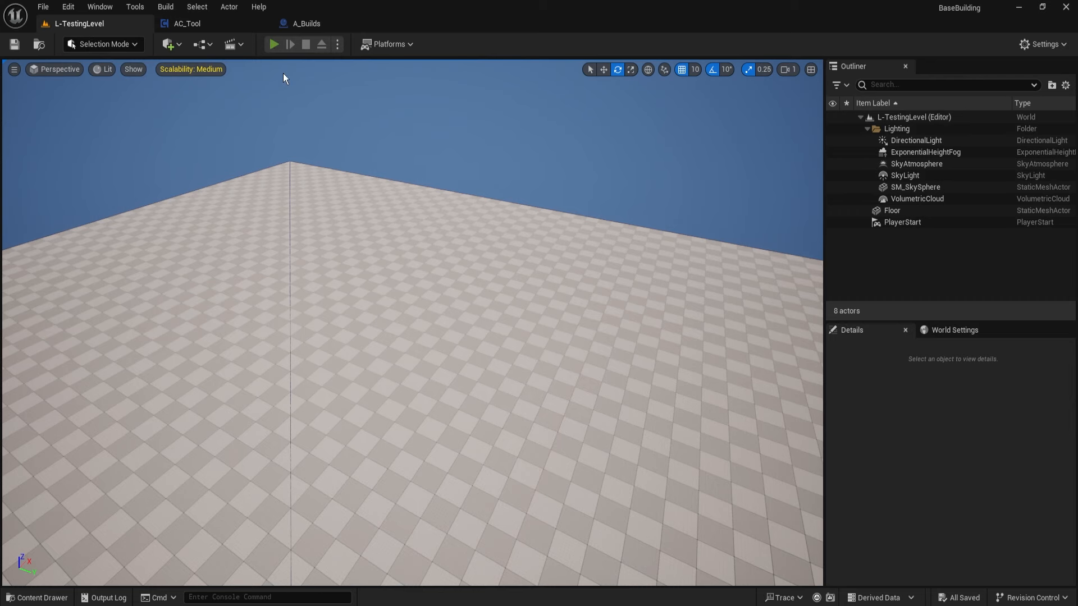
left_click(274, 44)
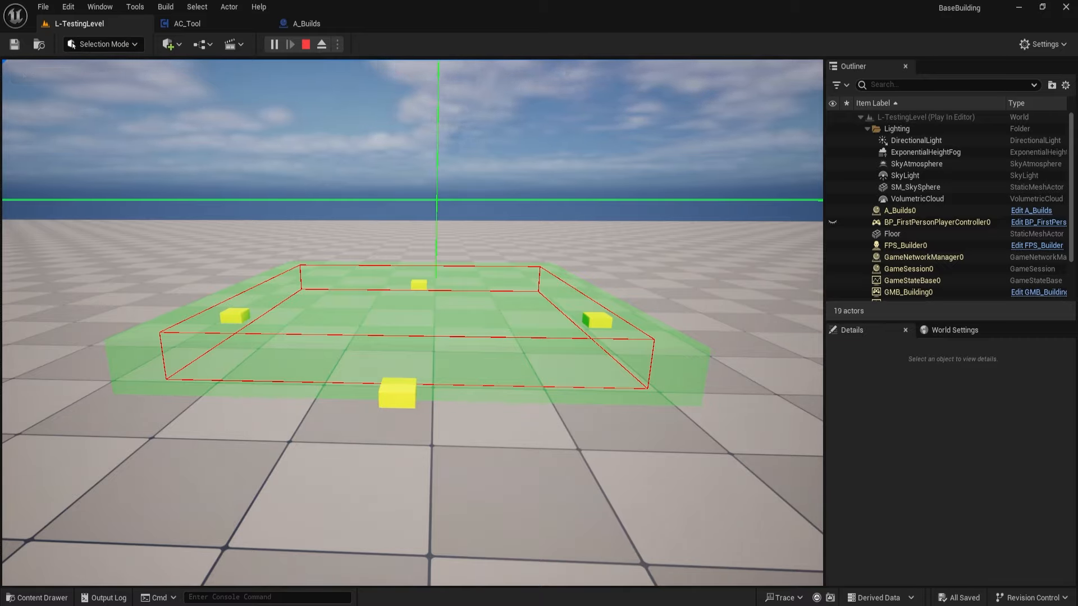
key("a")
key("Escape")
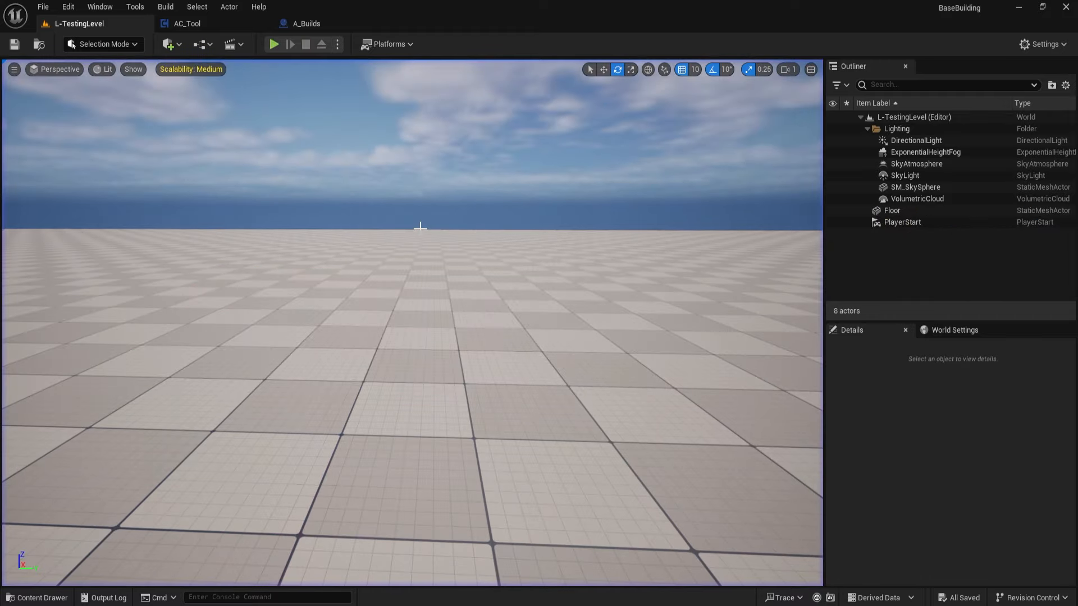
Open the DA_Floor data asset from the BaseBuilding DataAssets folder
key("ctrl+space")
left_click(273, 361)
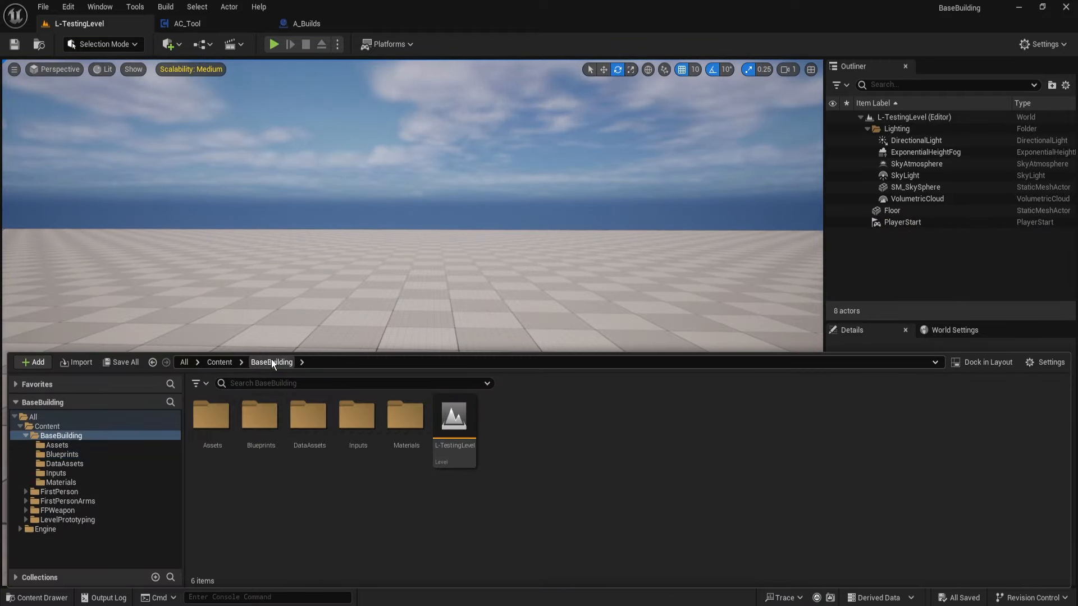
double_click(310, 438)
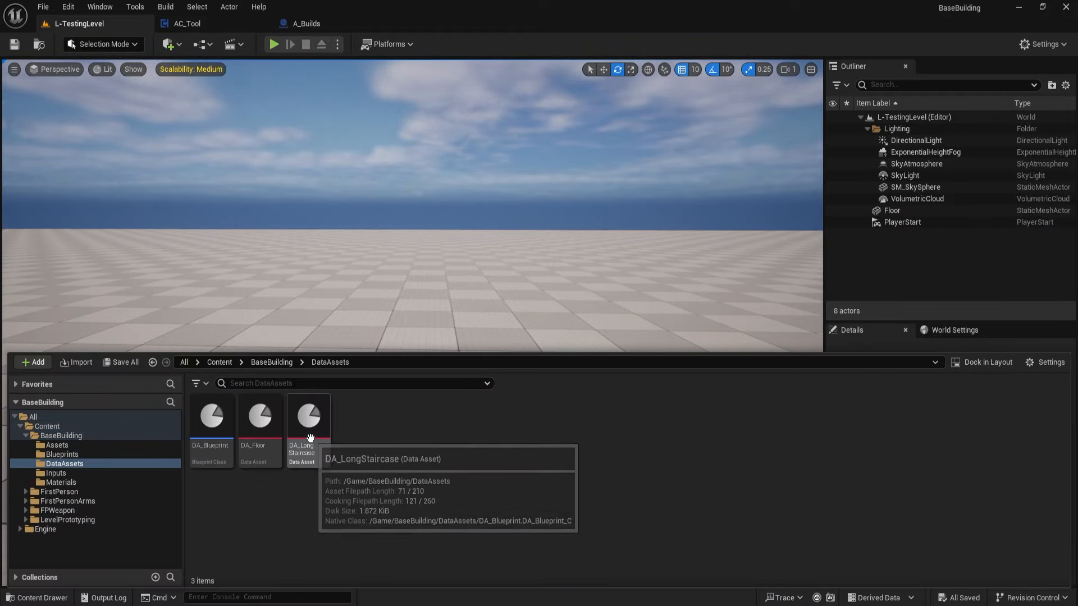
left_click(260, 428)
double_click(260, 428)
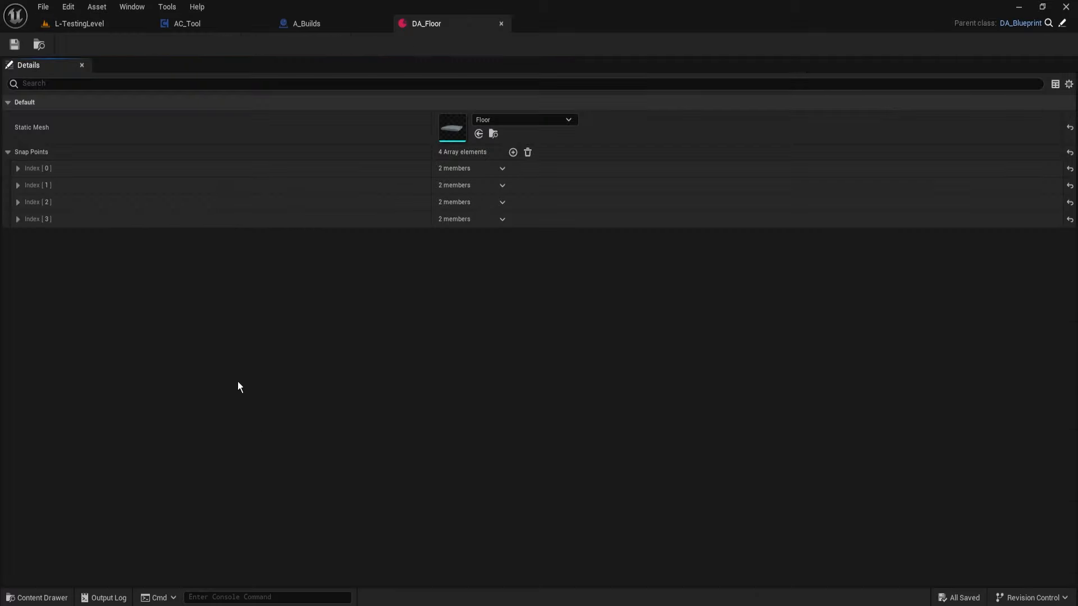
Add DA_LongStaircase as a Filter entry on snap point Index 0 of DA_Floor and save the asset
left_click(18, 168)
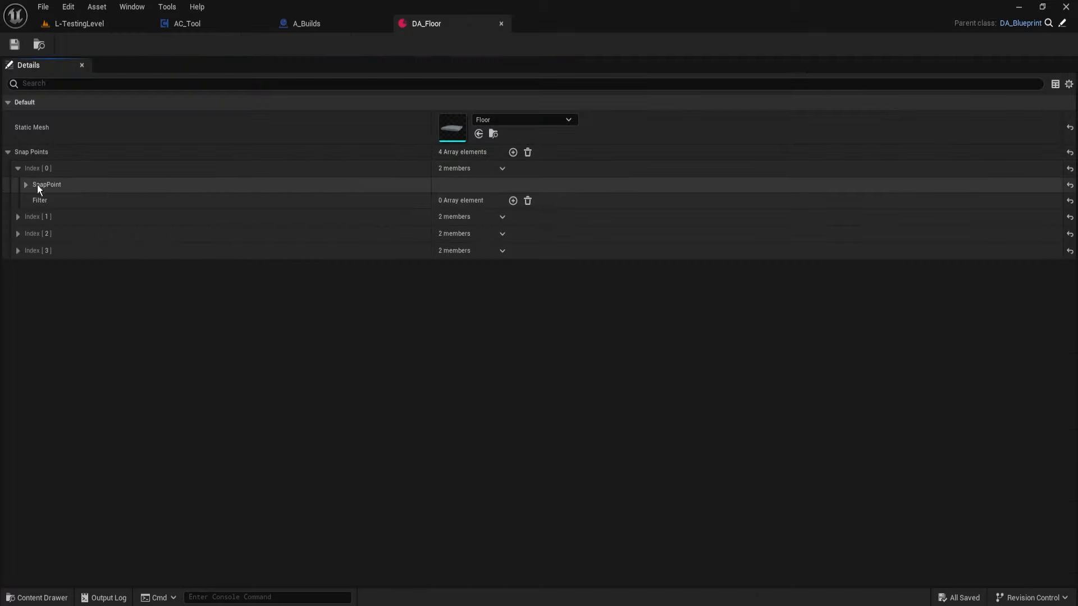
left_click(514, 201)
left_click(510, 221)
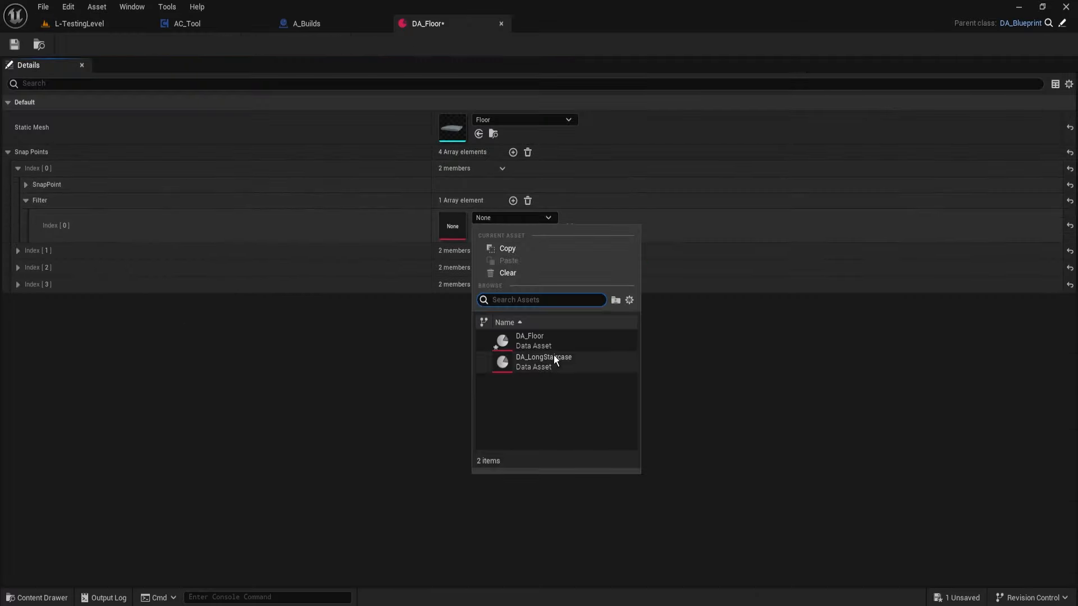
left_click(548, 359)
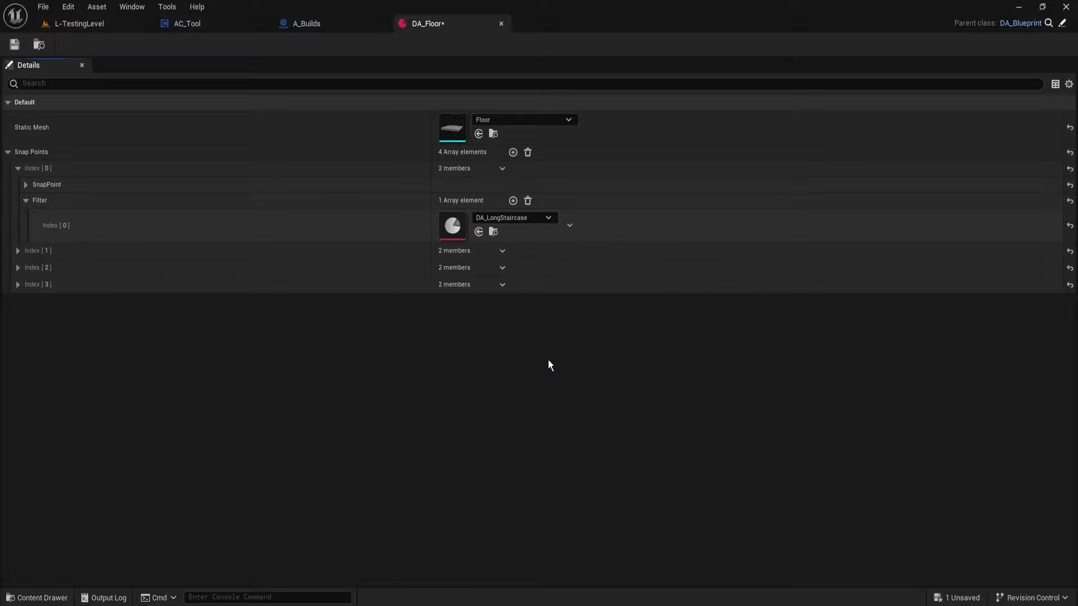
left_click(18, 51)
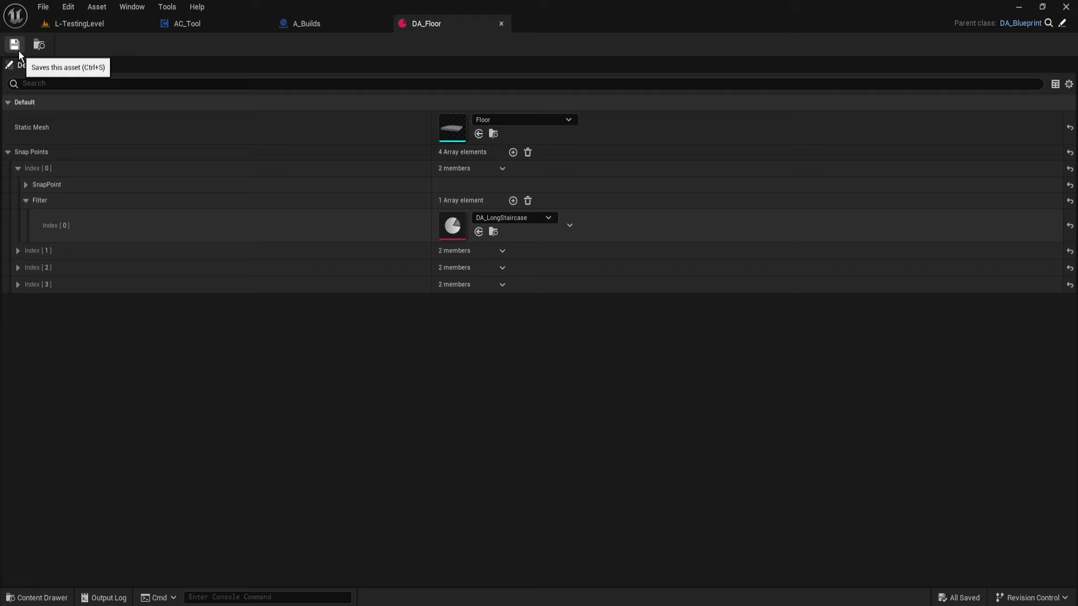
Play L-TestingLevel and check the placed floor's snap point appearance while previewing another floor
left_click(76, 23)
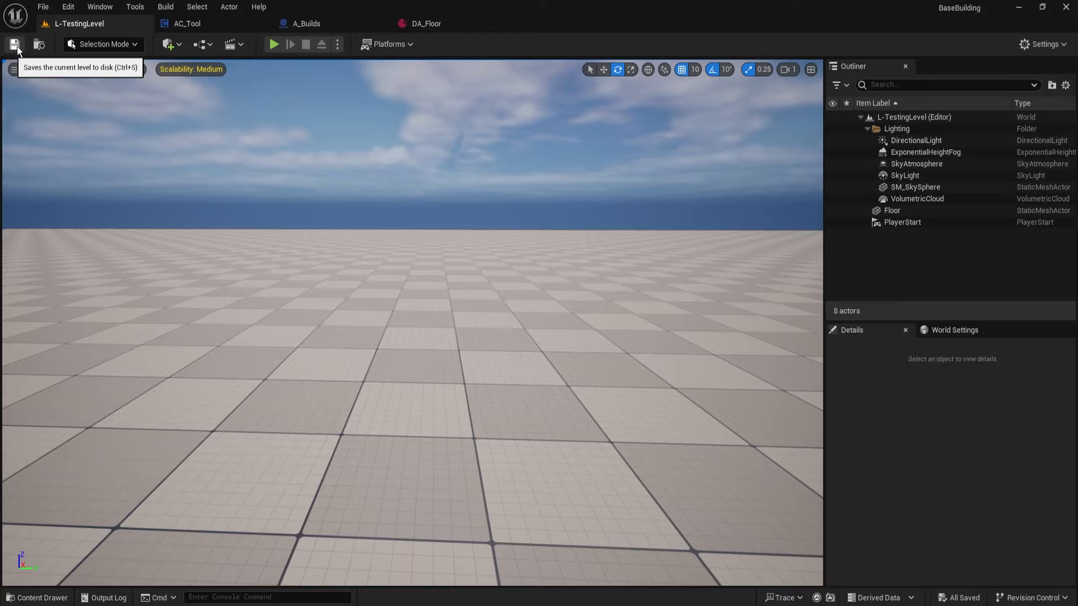
left_click(273, 44)
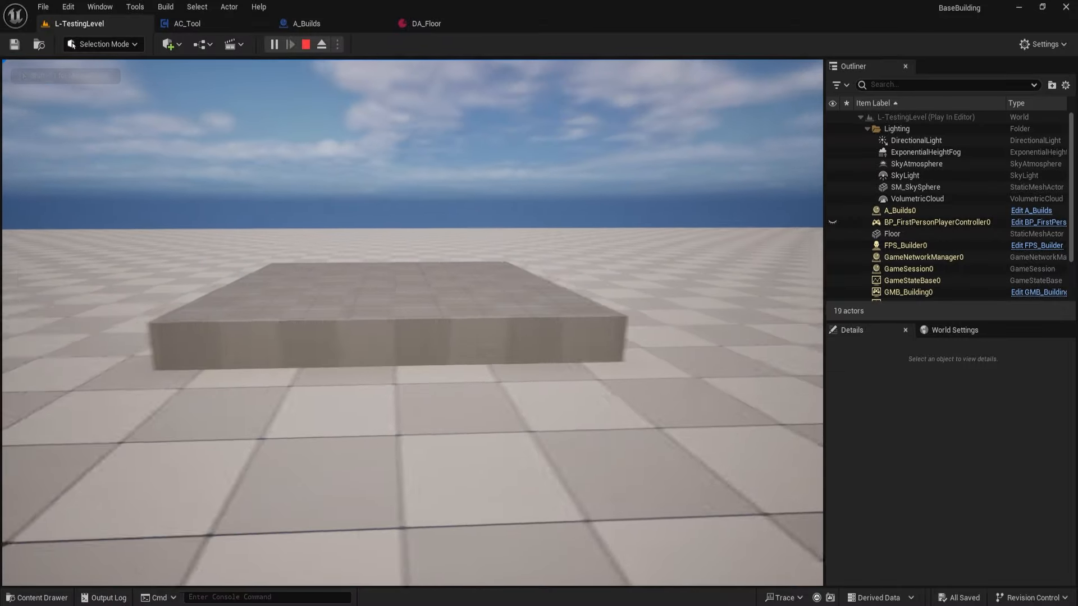
key("d")
key("b")
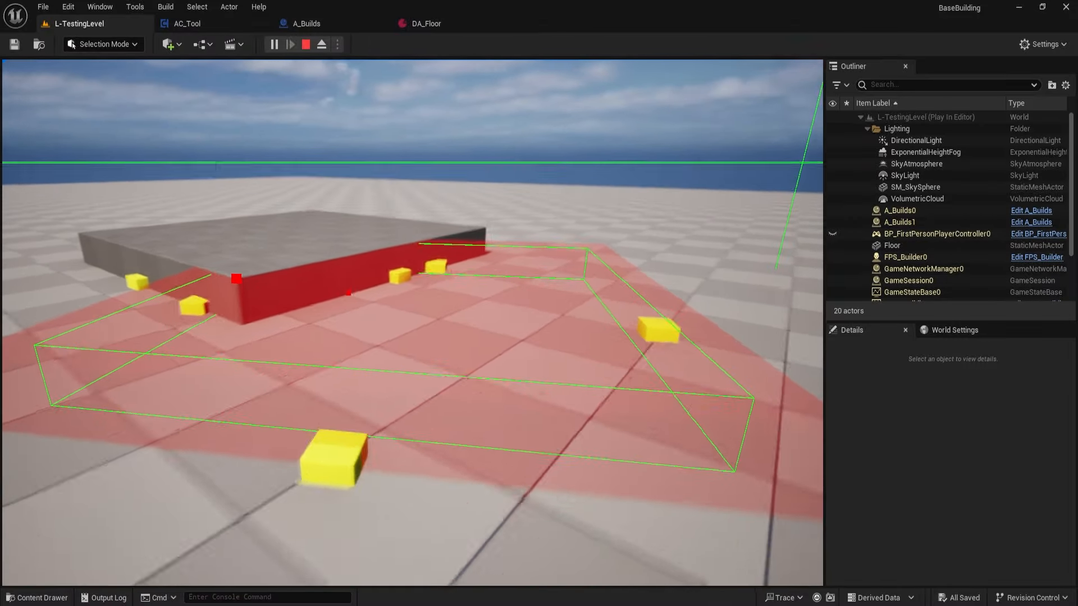
key("d")
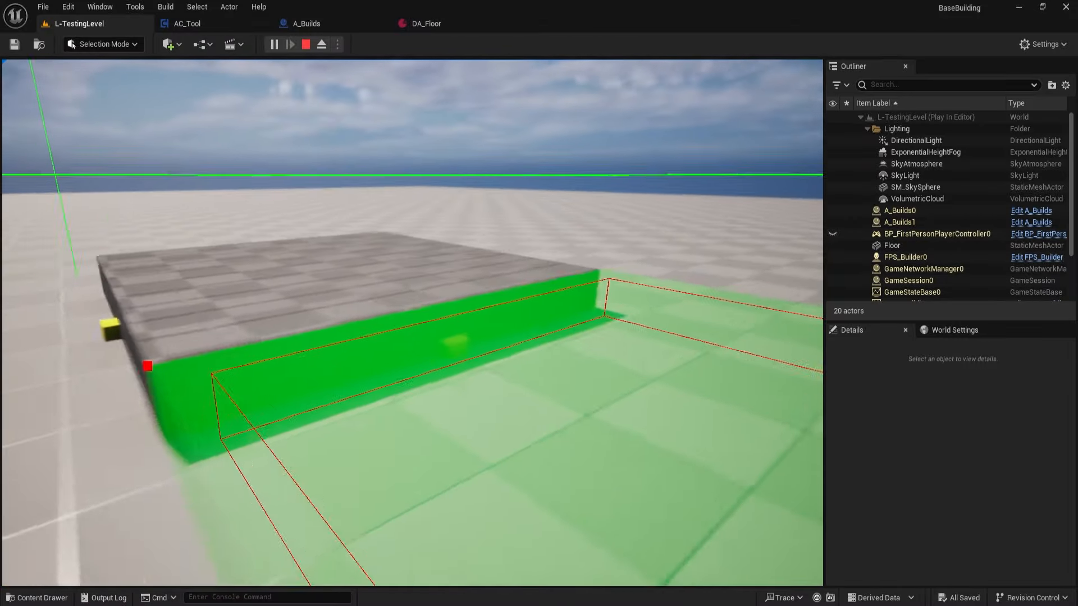
key("a")
key("d")
key("w")
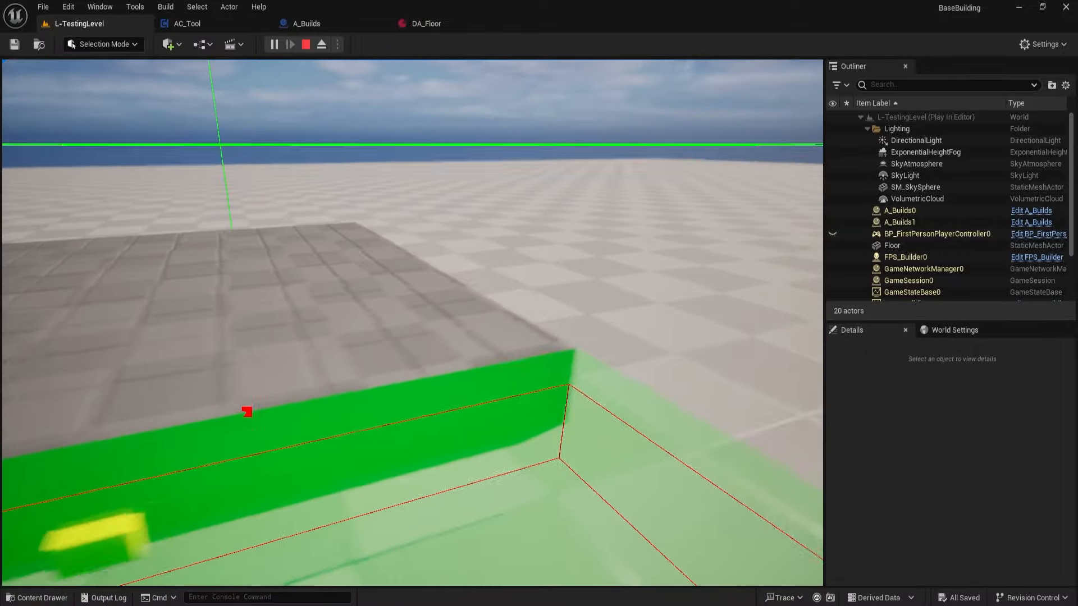
key("s")
key("w")
Switch the preview to the long staircase, check the floor's snap points from several sides, and stop the session
key("b")
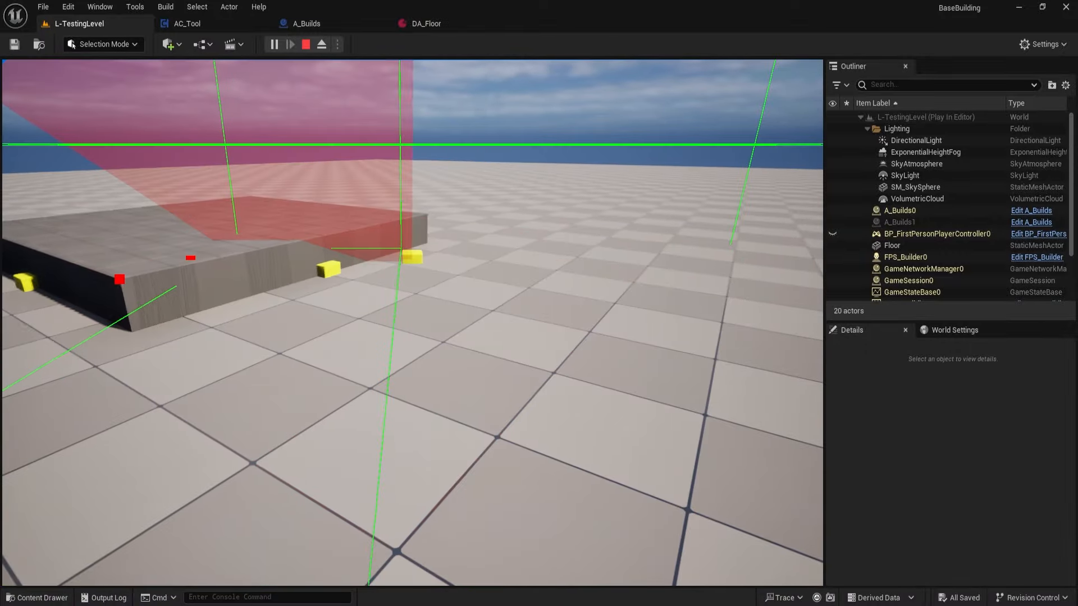
key("d")
key("w")
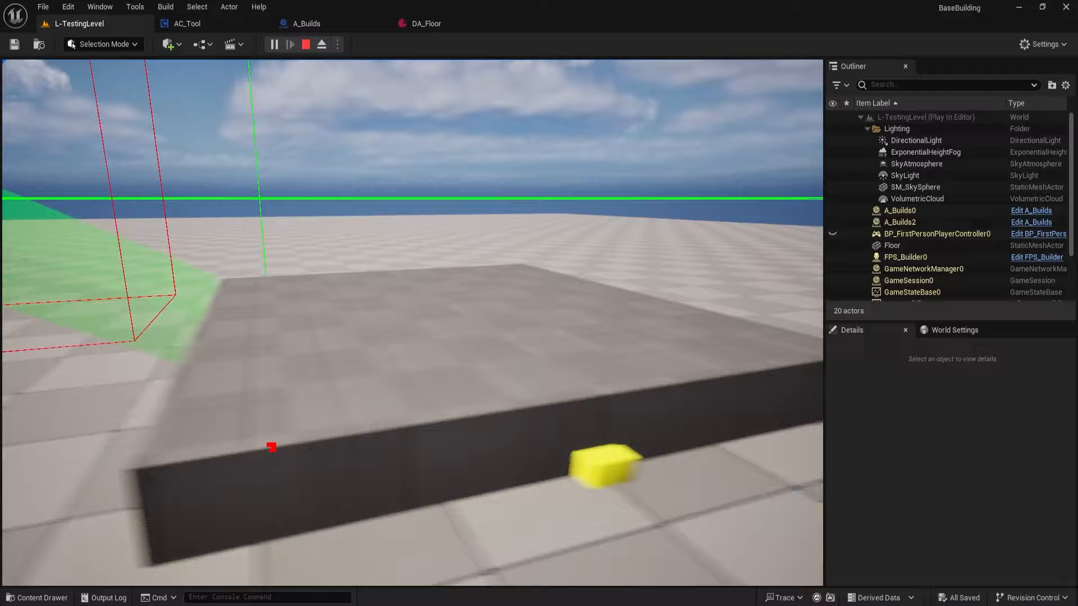
key("d")
key("s")
key("w")
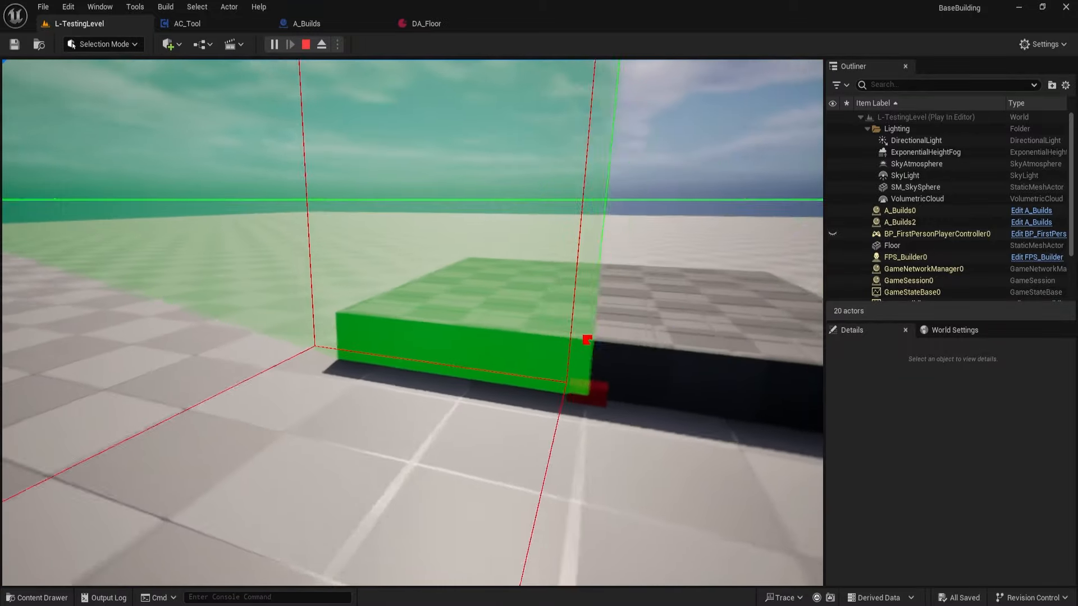
key("d")
key("s")
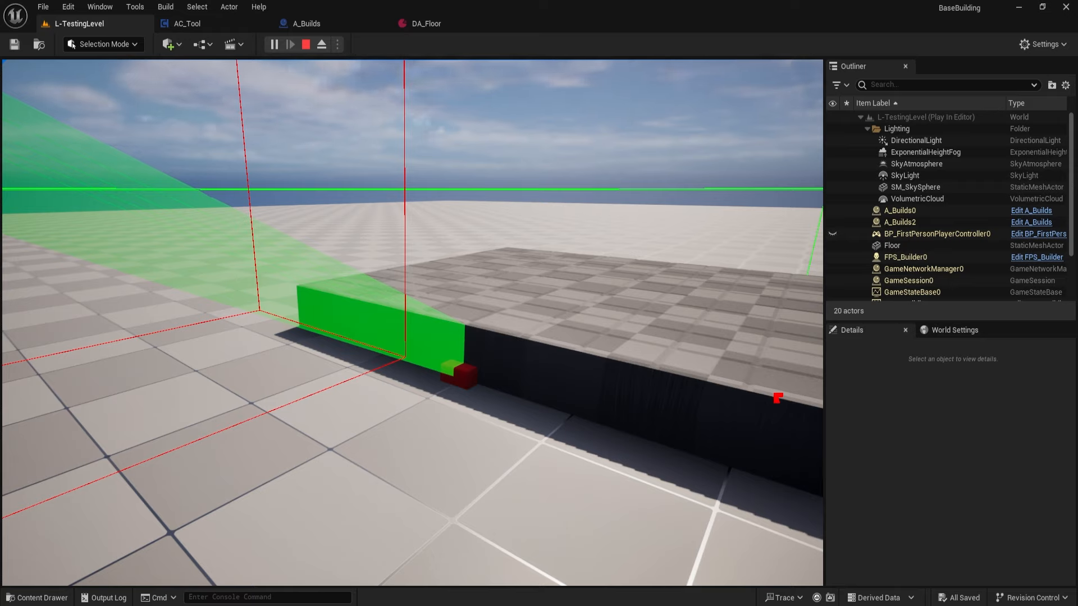
key("s")
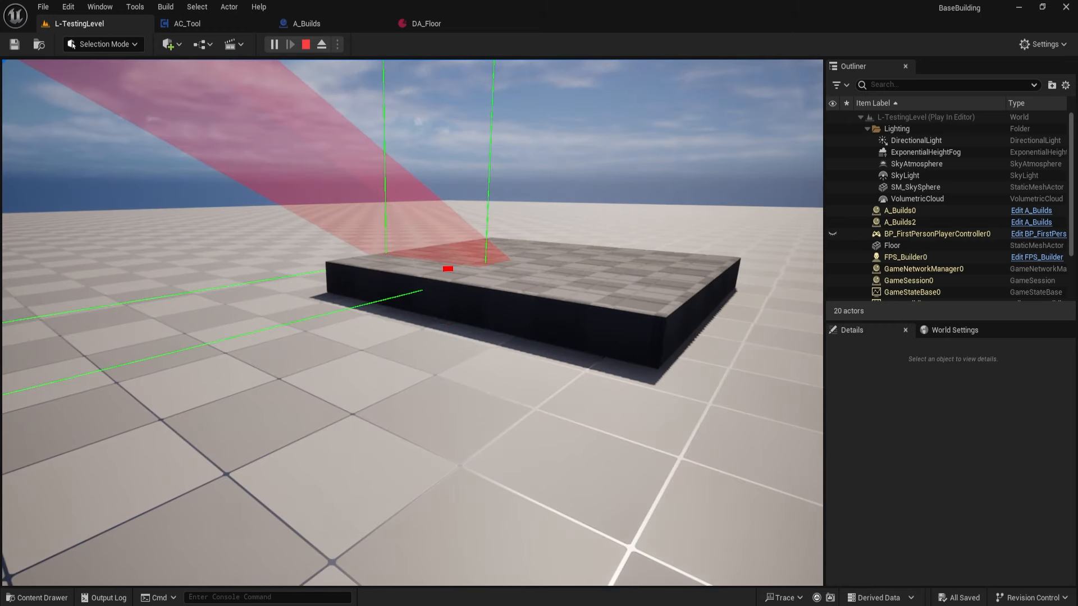
key("Escape")
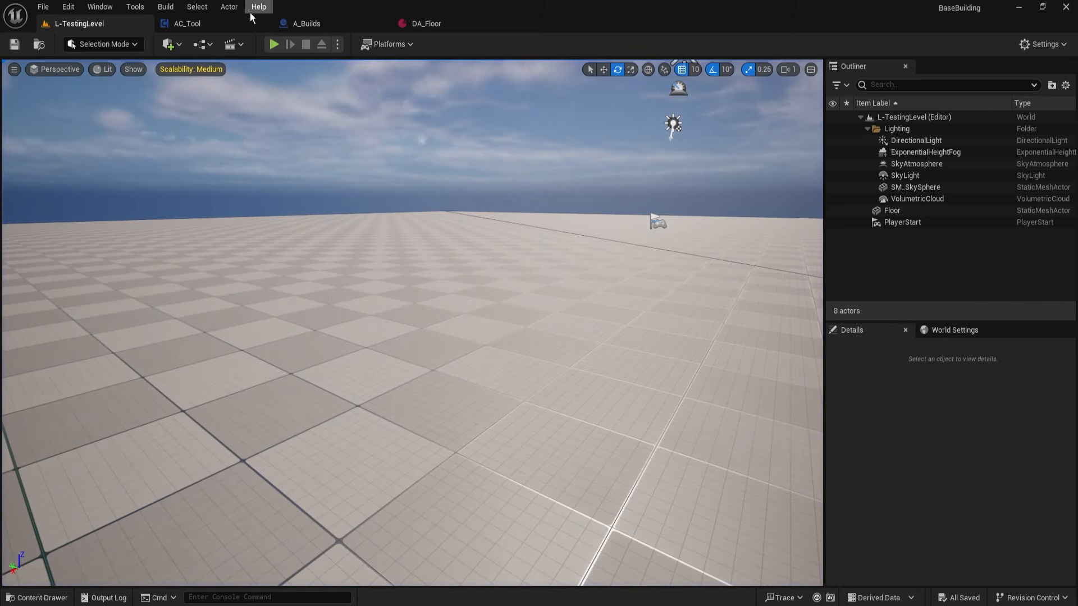
Close Display Snap Points in AC_Tool and examine the Selected Index comparison feeding the Branch in Update Build Location
left_click(188, 24)
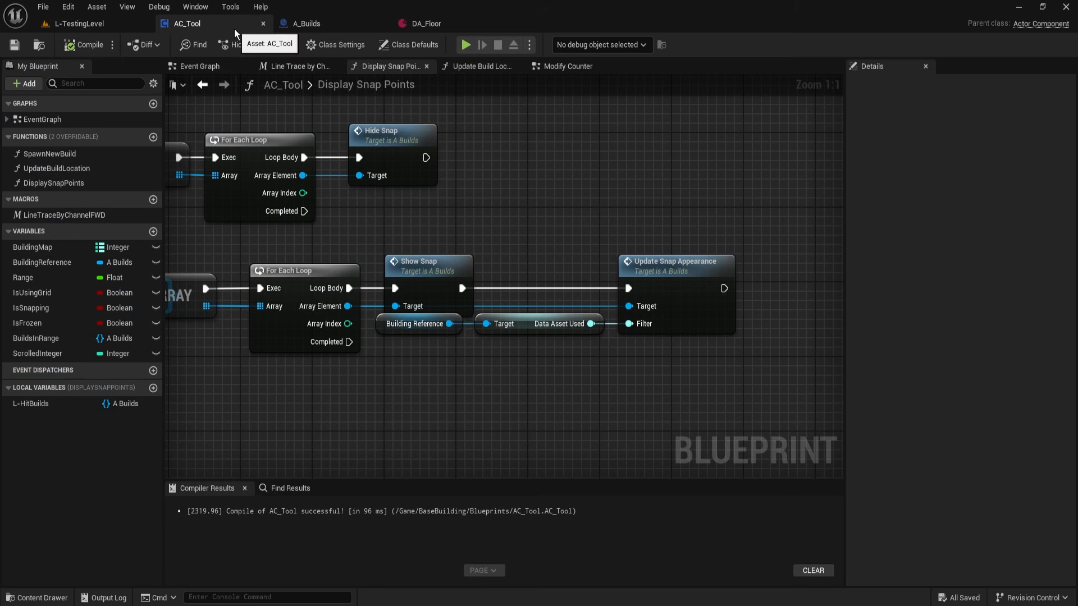
left_click(427, 67)
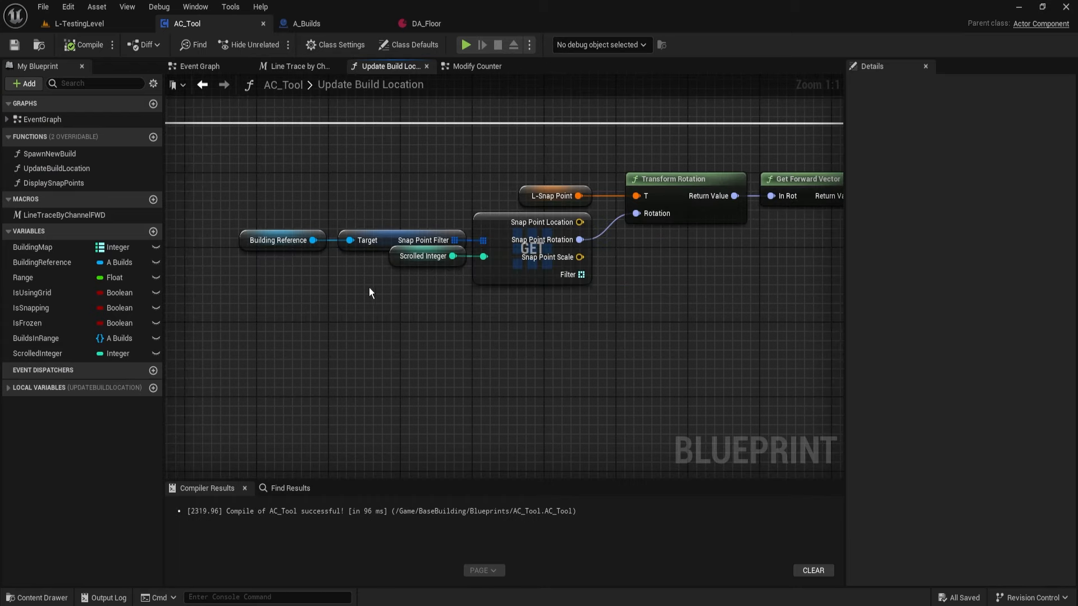
right_click_drag(430, 285, 705, 351)
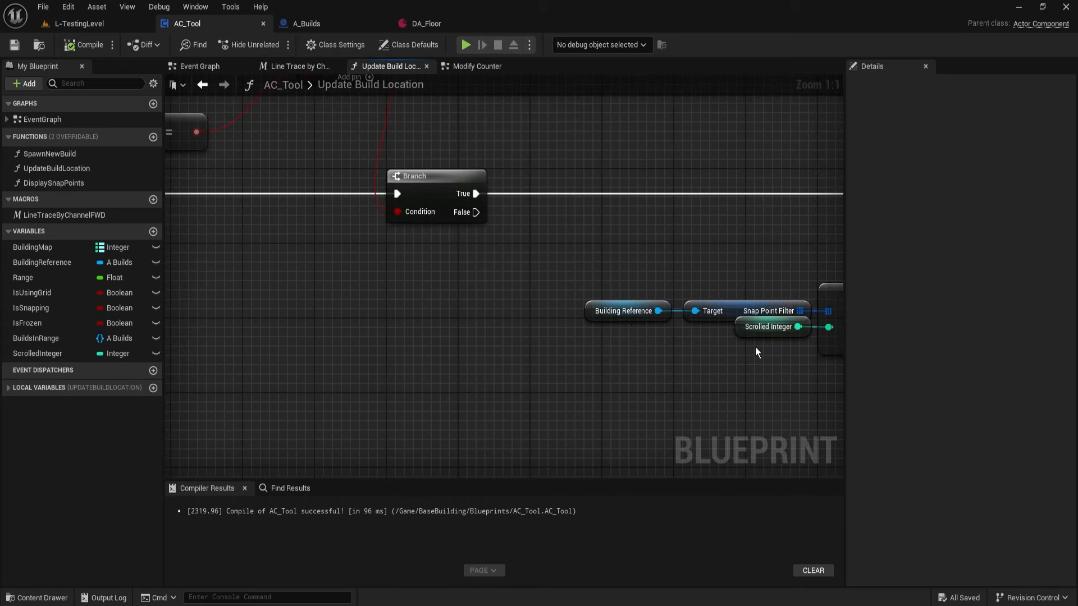
scroll(484, 315, "down", 3)
right_click_drag(497, 290, 656, 299)
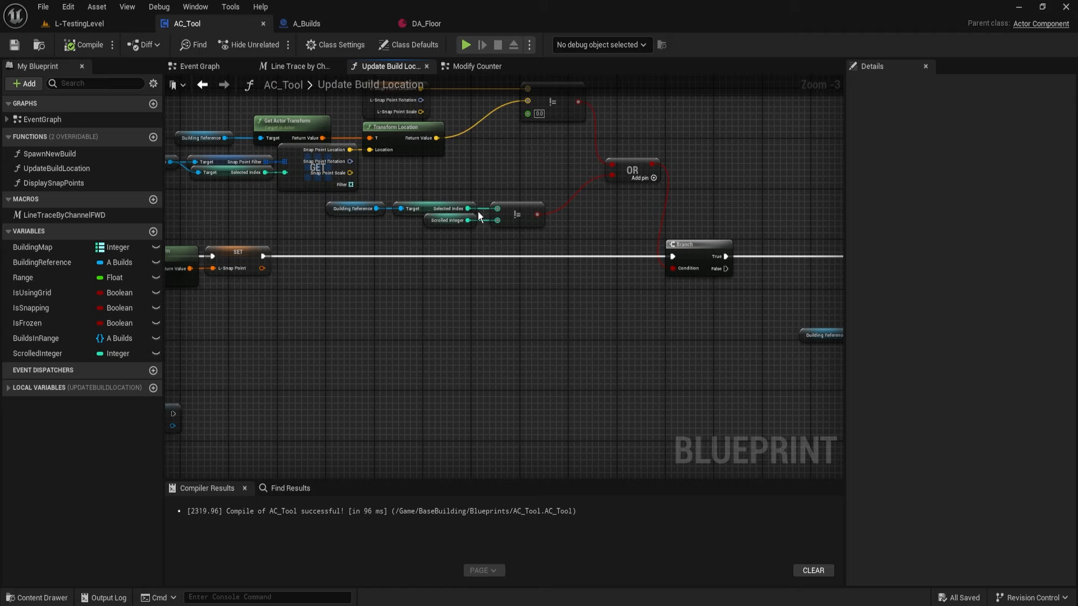
left_click_drag(440, 176, 476, 241)
left_click_drag(475, 241, 442, 219)
left_click_drag(398, 182, 442, 222)
left_click(649, 265)
right_click_drag(809, 274, 521, 247)
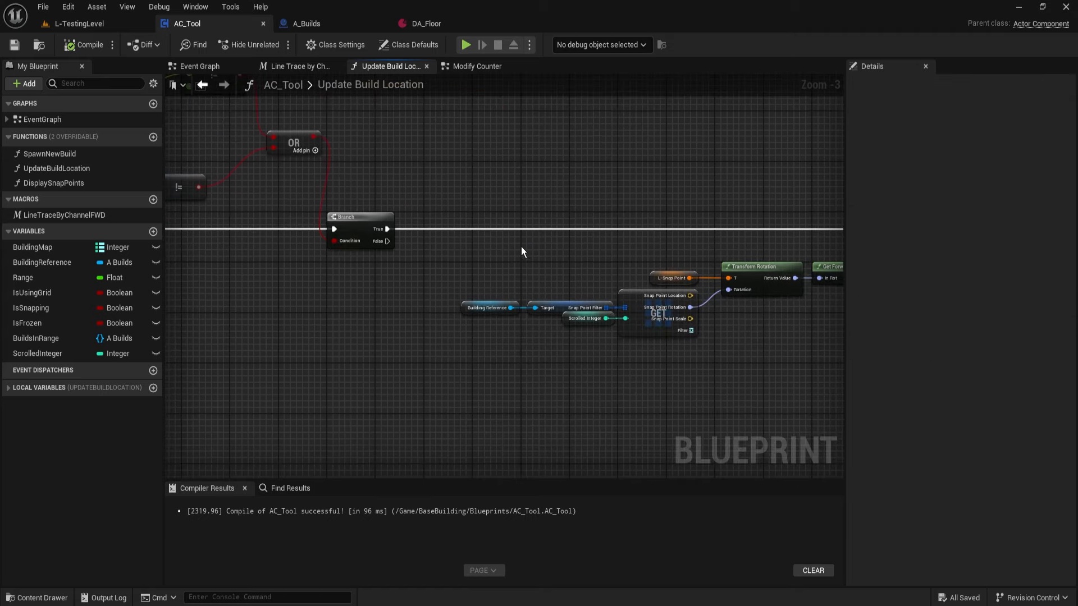
Place a duplicate Building Reference getter after Add Actor World Offset at the end of Update Build Location
right_click_drag(601, 248, 203, 251)
right_click_drag(696, 254, 196, 260)
left_click_drag(546, 220, 577, 247)
scroll(580, 292, "up", 3)
key("ctrl+d")
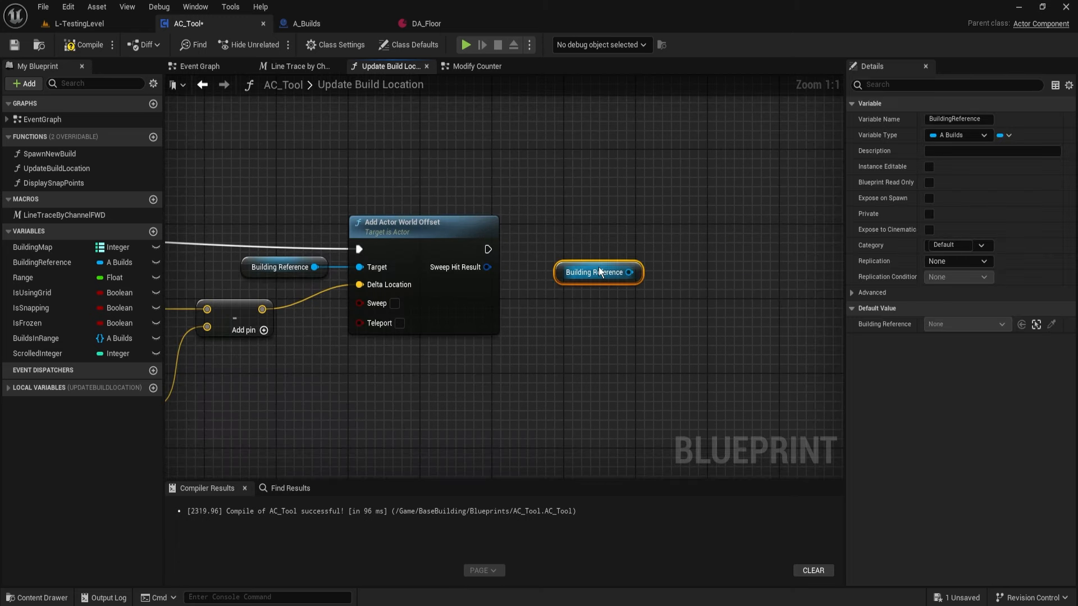
Add a Set Selected Index node from the duplicated Building Reference getter
left_click_drag(629, 273, 670, 273)
type("set")
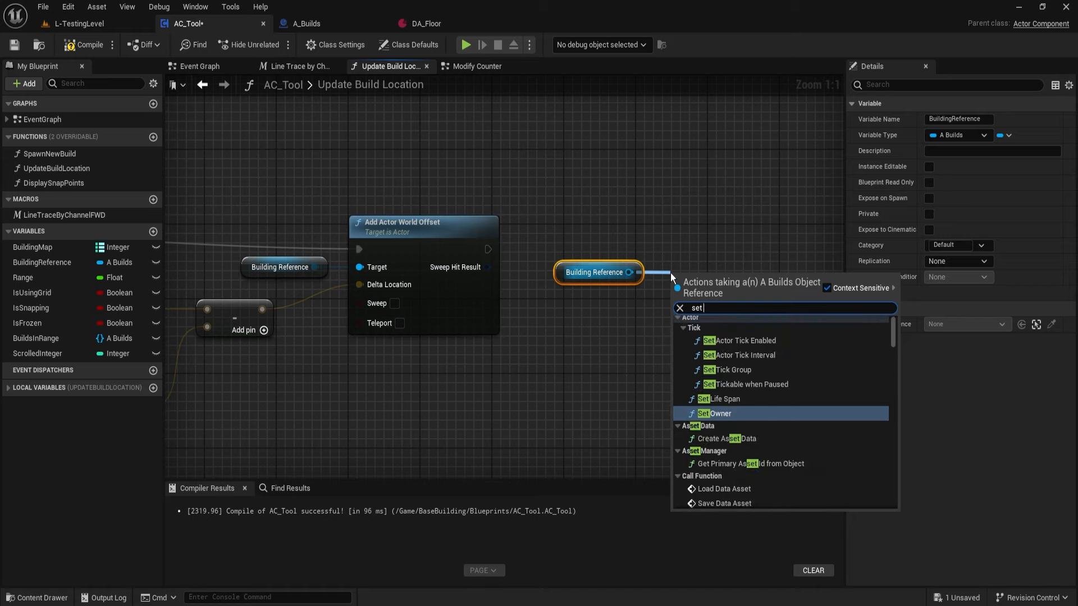
type("count")
key("BackSpace")
key("BackSpace")
key("BackSpace")
key("BackSpace")
key("BackSpace")
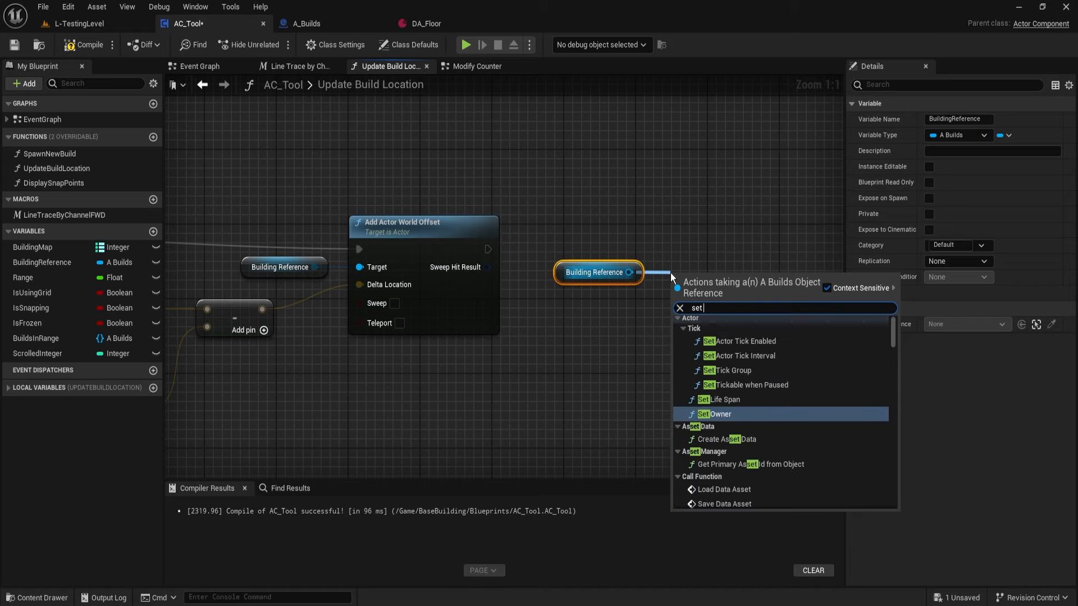
type("integ")
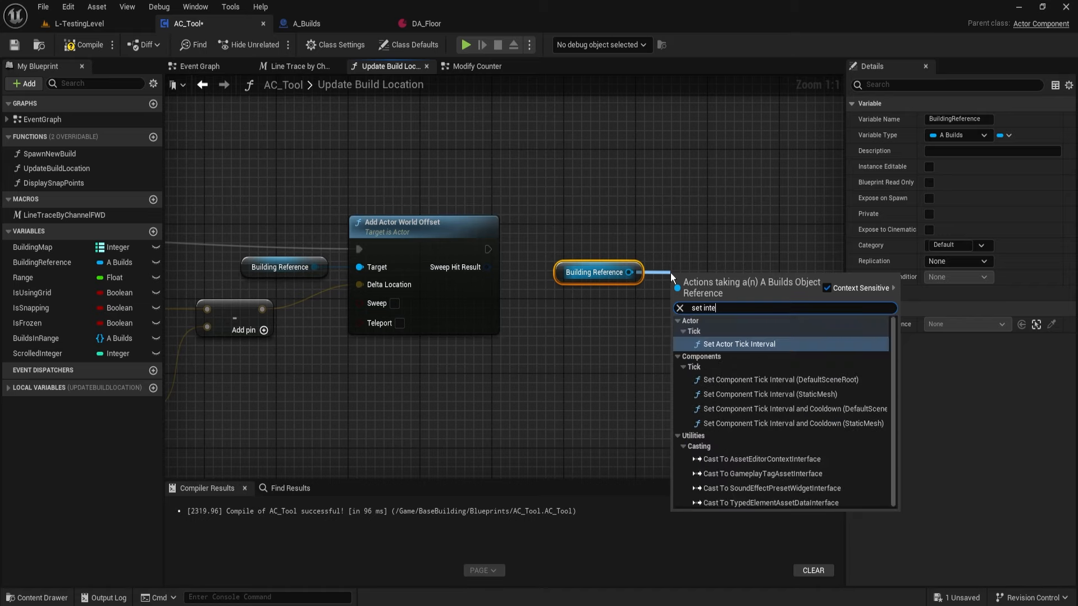
key("BackSpace")
key("BackSpace")
key("BackSpace")
type("dex")
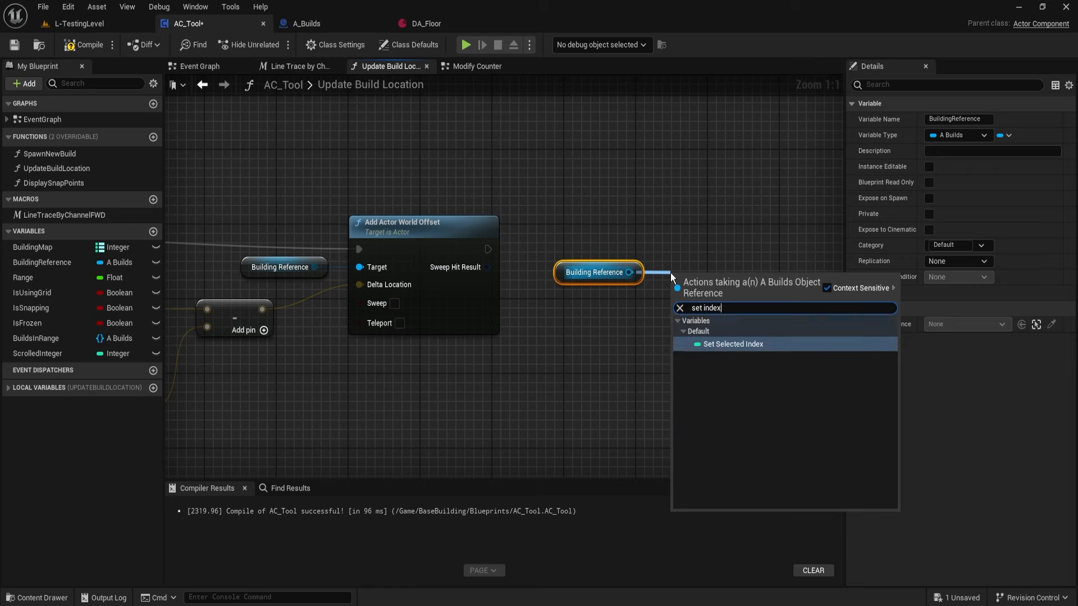
key("Return")
Connect Add Actor World Offset's execution to the Selected Index setter, straighten its wires, and space the nodes out
left_click_drag(716, 403, 617, 264)
key("q")
left_click_drag(676, 287, 488, 249)
left_click_drag(556, 239, 712, 340)
left_click_drag(724, 285, 771, 249)
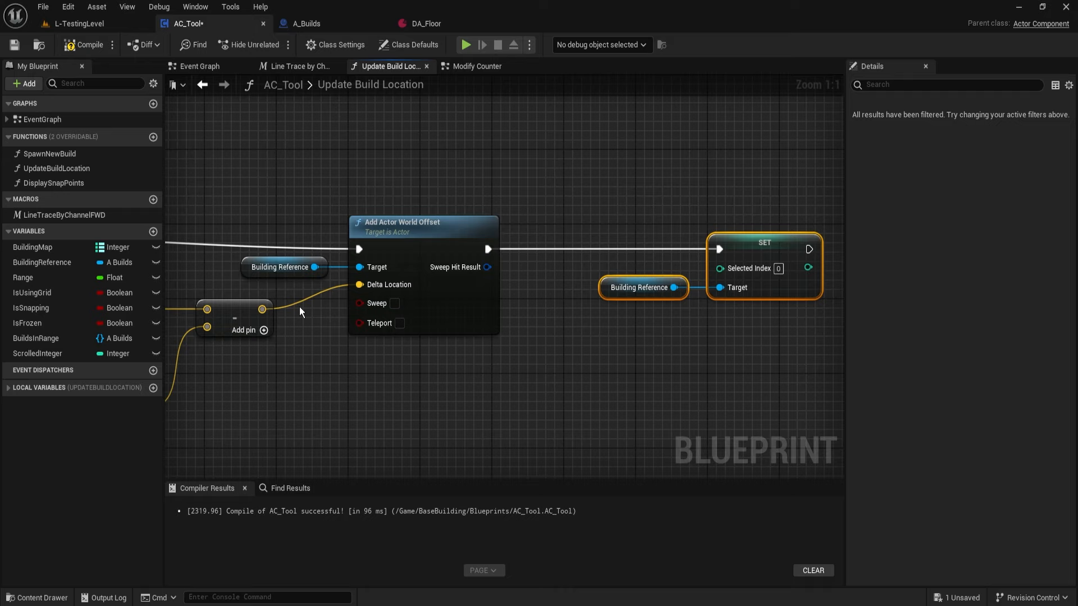
Feed the ScrolledInteger variable into the setter's Selected Index and straighten the connections
left_click_drag(33, 353, 724, 269)
left_click_drag(809, 219, 676, 328)
key("q")
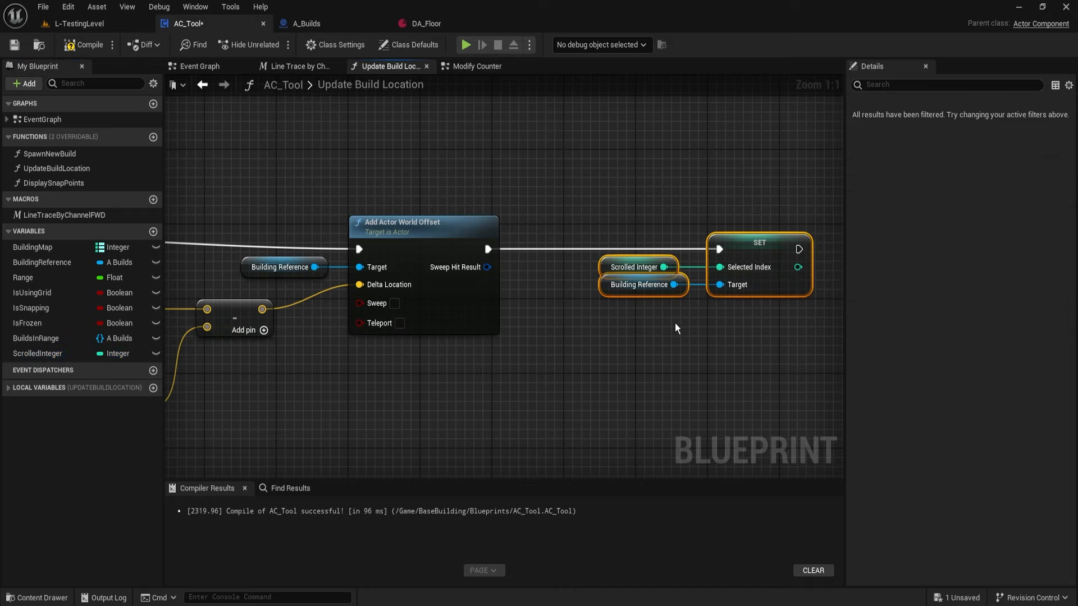
left_click(589, 337)
Open the Get Closest Transform function of A_Builds from its call in Update Build Location
scroll(590, 337, "down", 3)
right_click_drag(253, 331, 658, 324)
right_click_drag(347, 300, 686, 363)
scroll(589, 294, "up", 3)
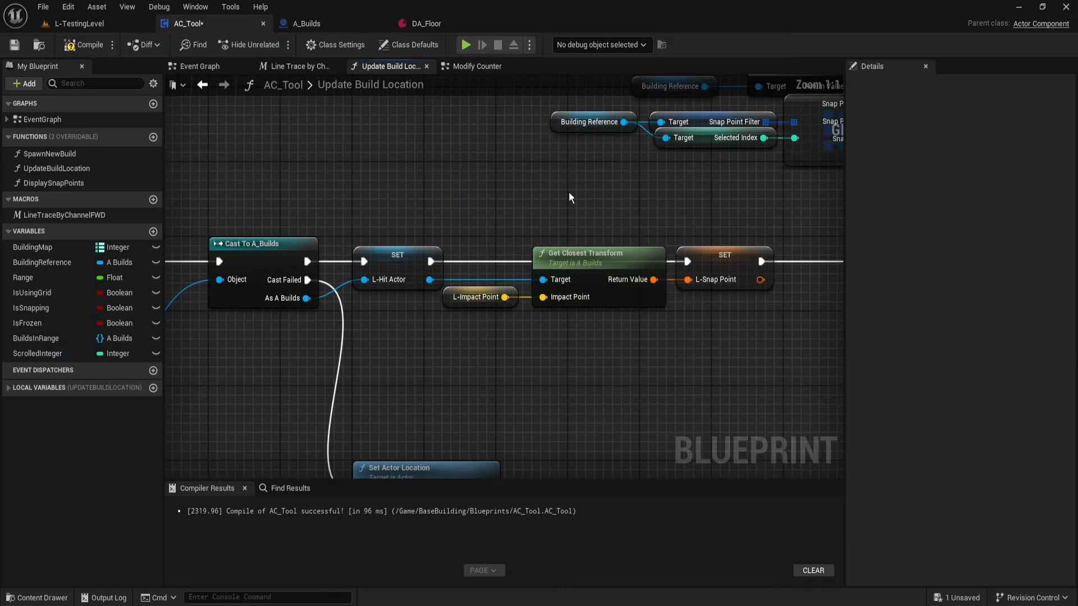
left_click_drag(569, 193, 634, 349)
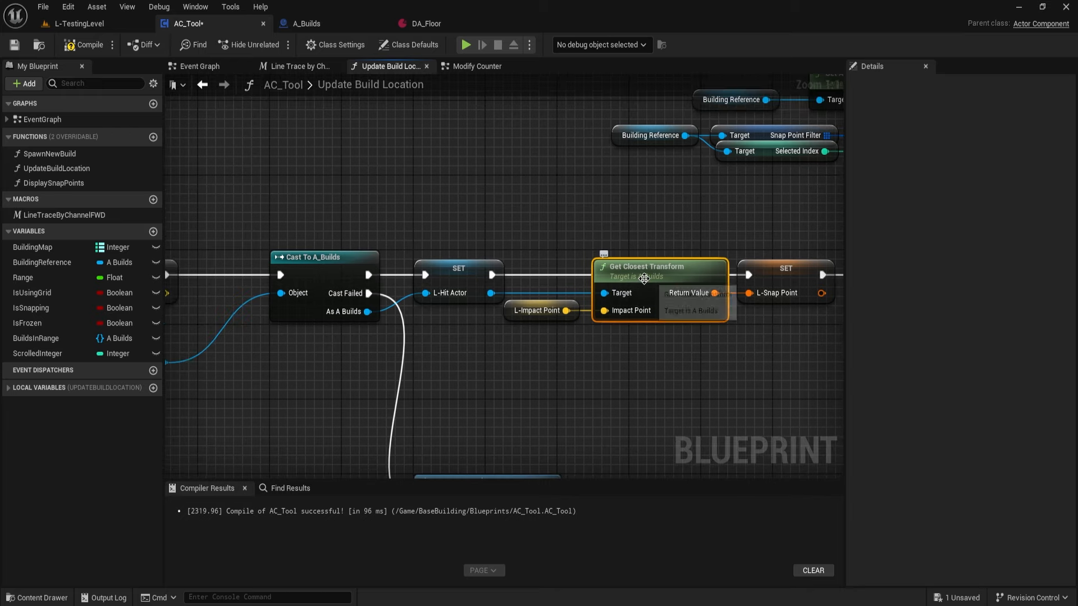
double_click(645, 279)
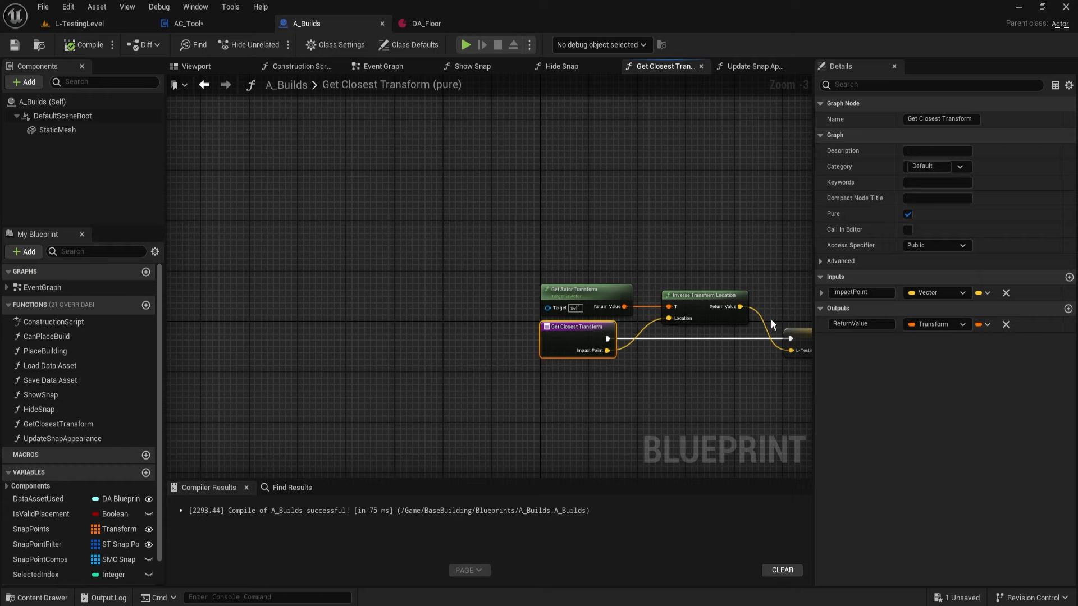
Add a DA Blueprint input named Filter DA to Get Closest Transform, then compile and save A_Builds
left_click(1069, 277)
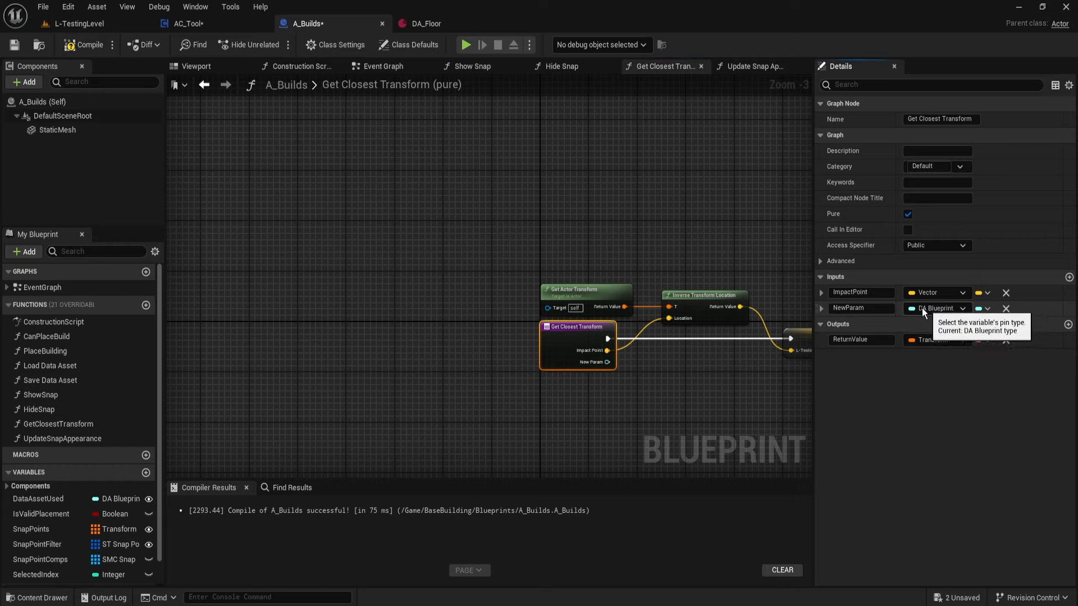
left_click_drag(879, 308, 798, 304)
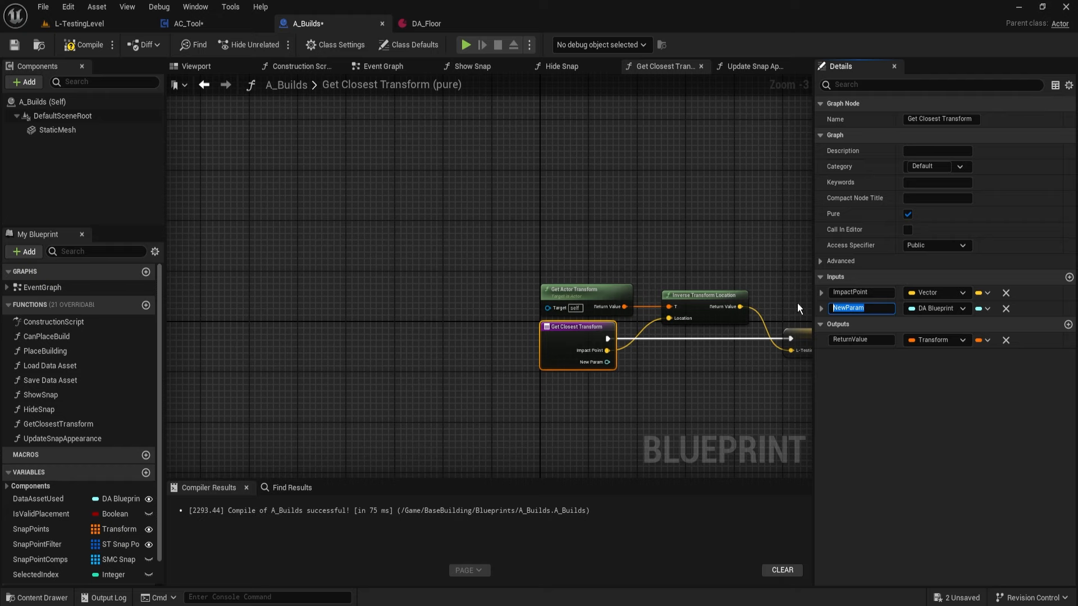
type("Filter DA")
key("Return")
left_click(95, 42)
left_click(14, 44)
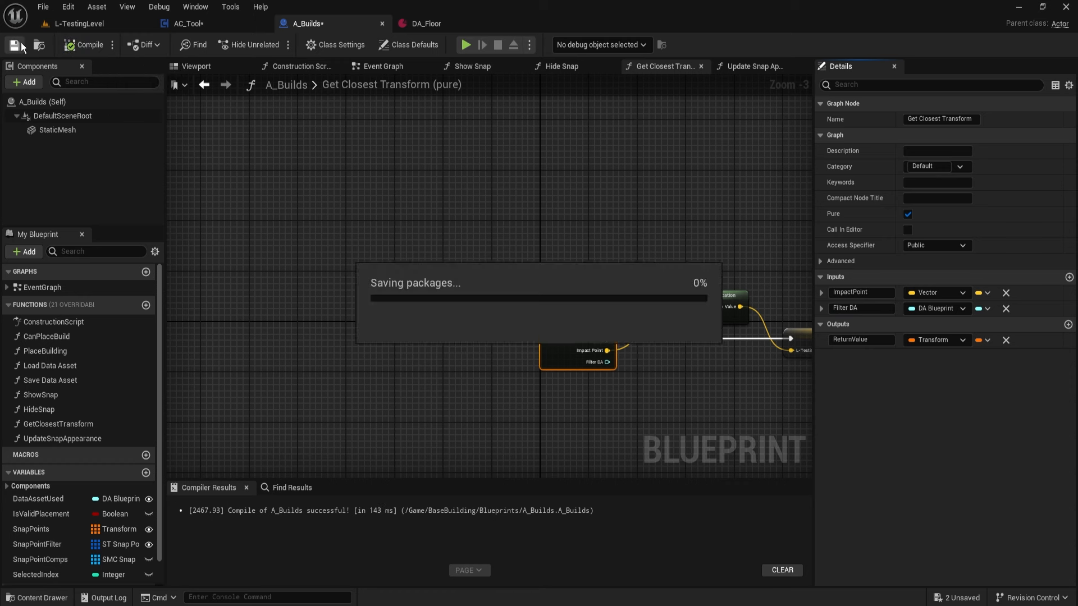
In AC_Tool's Update Build Location graph, add a Building Reference getter and get Data Asset Used from it
left_click(190, 24)
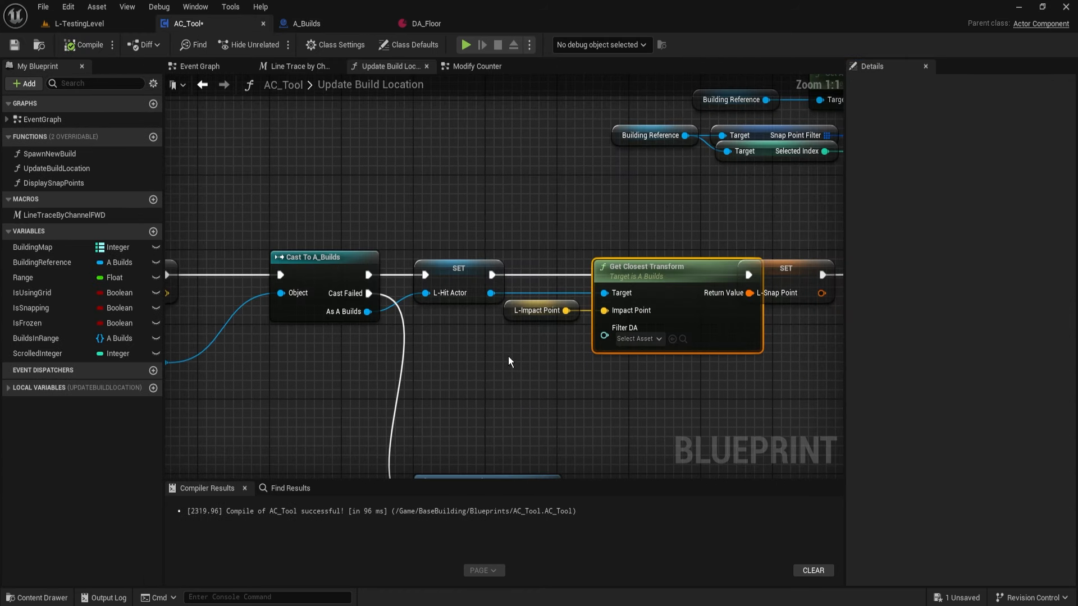
left_click_drag(62, 262, 367, 346)
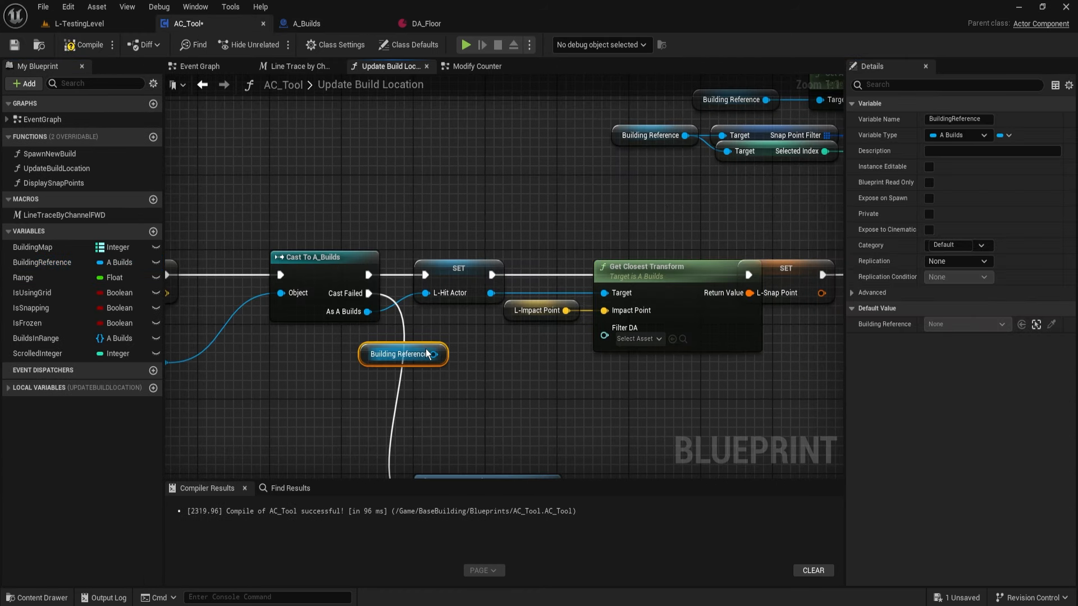
left_click_drag(433, 354, 470, 352)
type("get dataa")
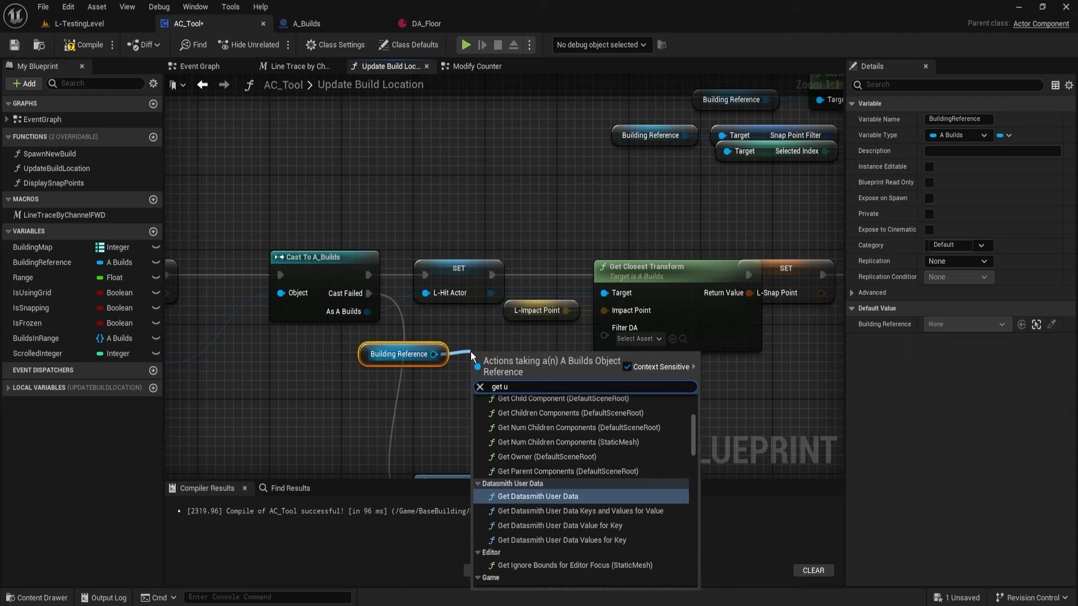
type("s")
key("Return")
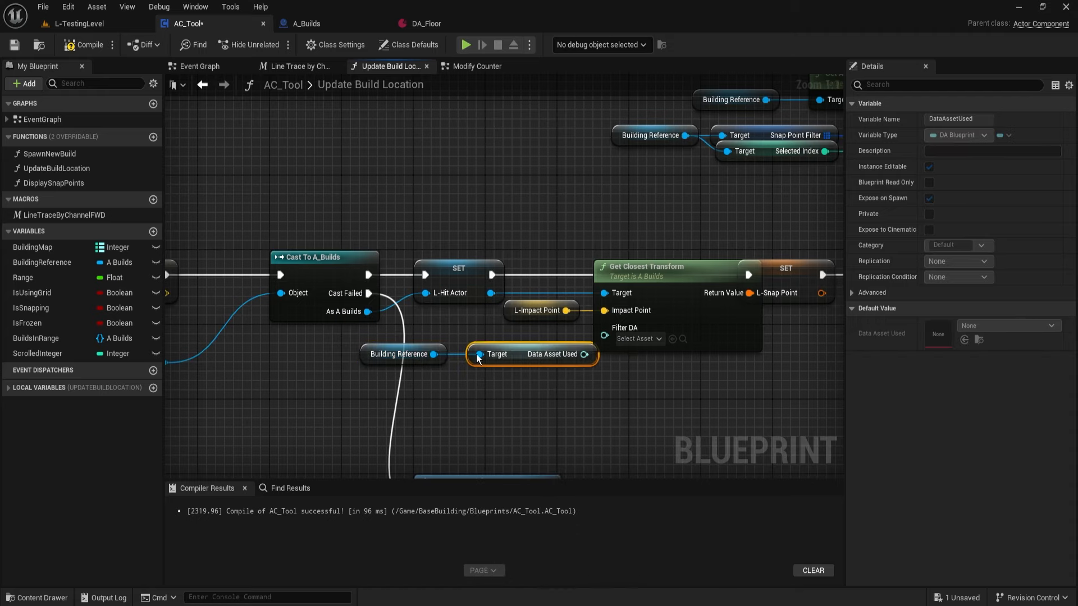
Connect Data Asset Used to Get Closest Transform's Filter DA input and line up the connected nodes
left_click_drag(584, 355, 604, 328)
left_click_drag(571, 383, 437, 350)
left_click_drag(523, 357, 507, 328)
left_click_drag(645, 352, 429, 321)
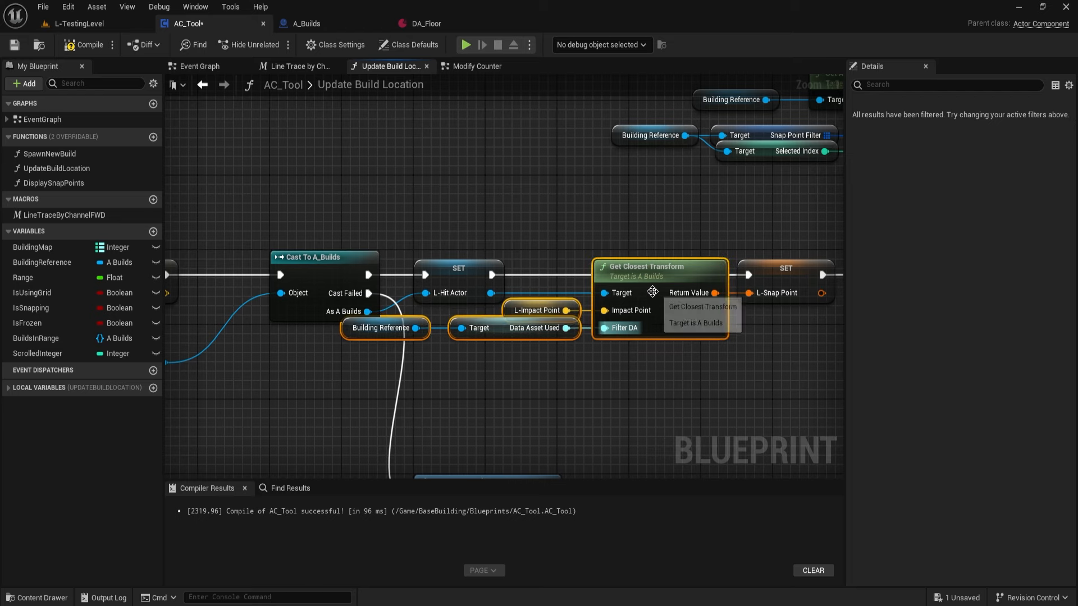
Open Get Closest Transform and shift the nodes from Break Transform onward to make room after the For Each Loop
right_click_drag(771, 353, 662, 369)
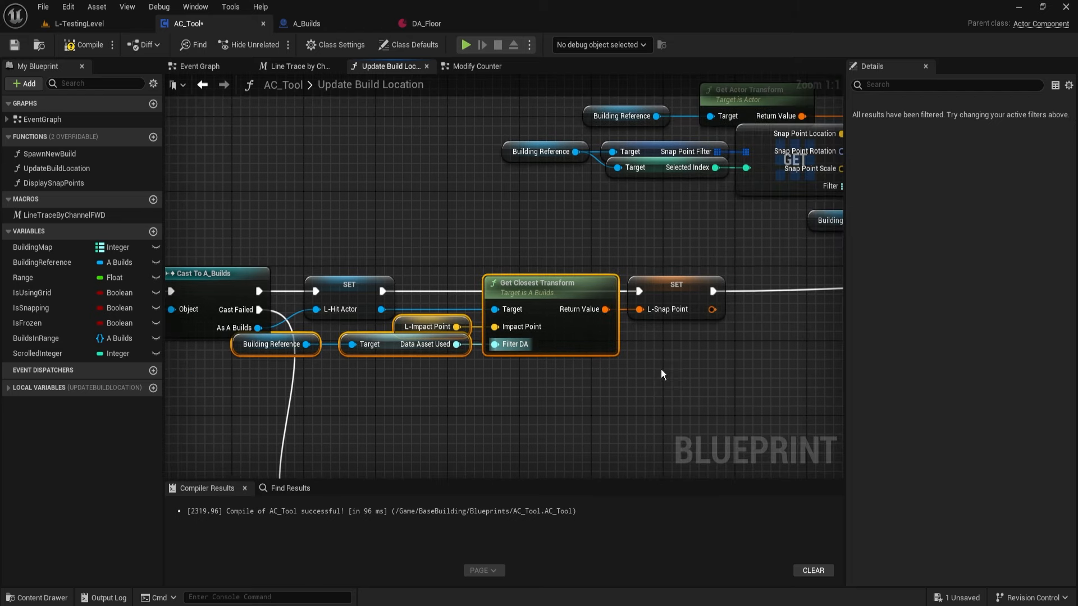
double_click(540, 304)
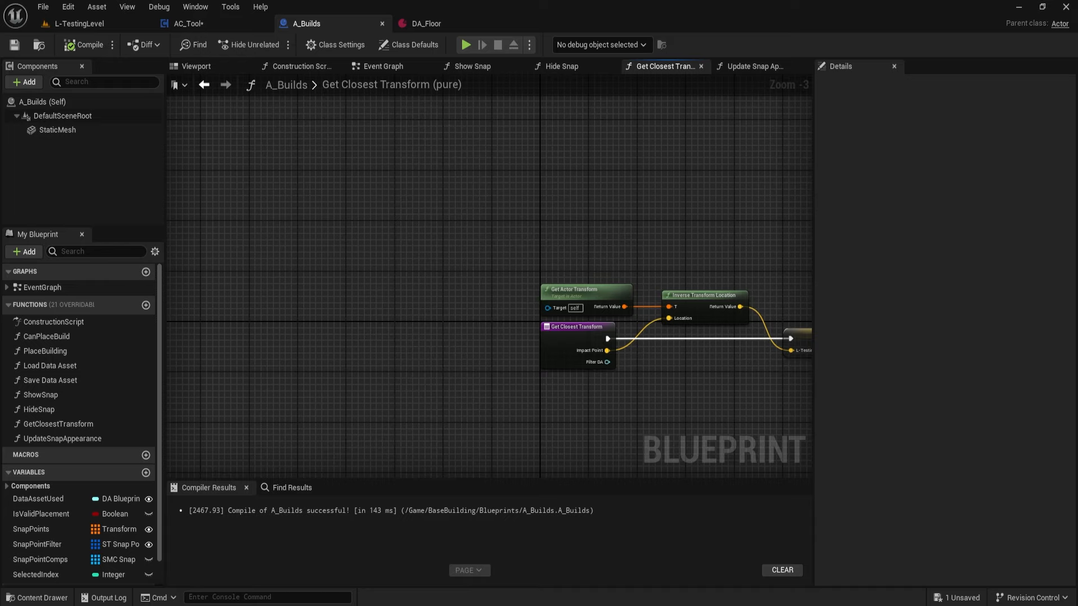
right_click_drag(738, 247, 230, 215)
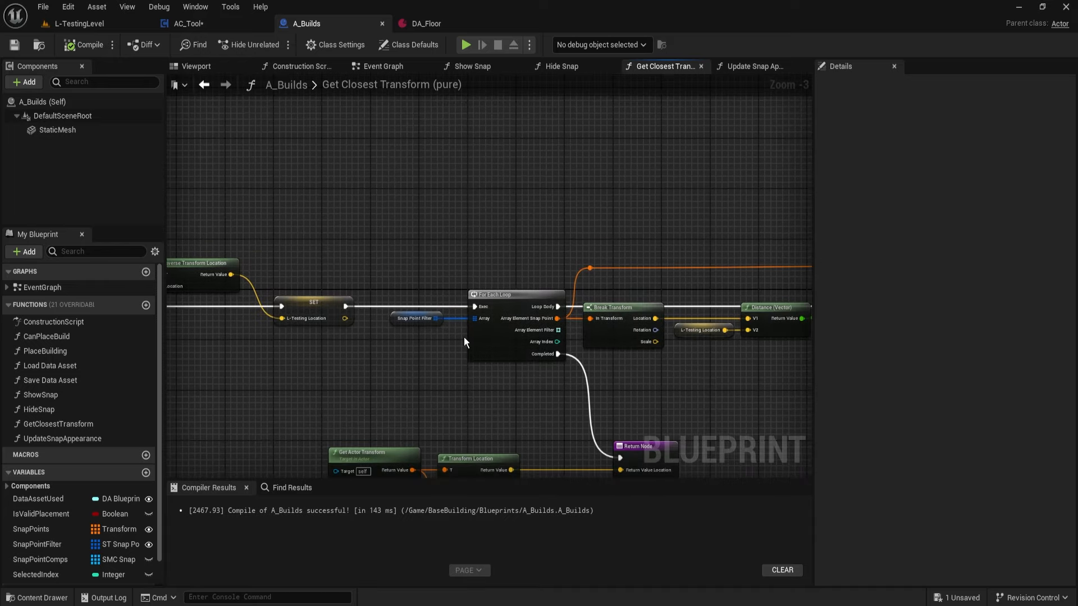
scroll(511, 329, "up", 3)
right_click_drag(680, 402, 368, 362)
scroll(377, 351, "down", 3)
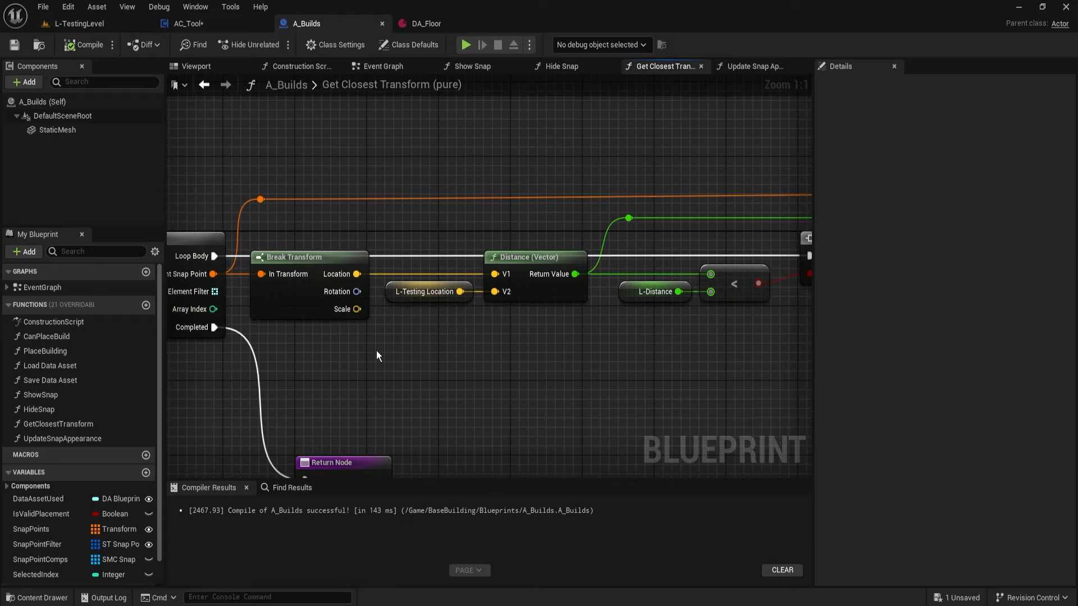
left_click_drag(375, 276, 798, 388)
left_click_drag(700, 320, 645, 256, "shift")
right_click_drag(422, 299, 803, 294)
scroll(432, 289, "up", 3)
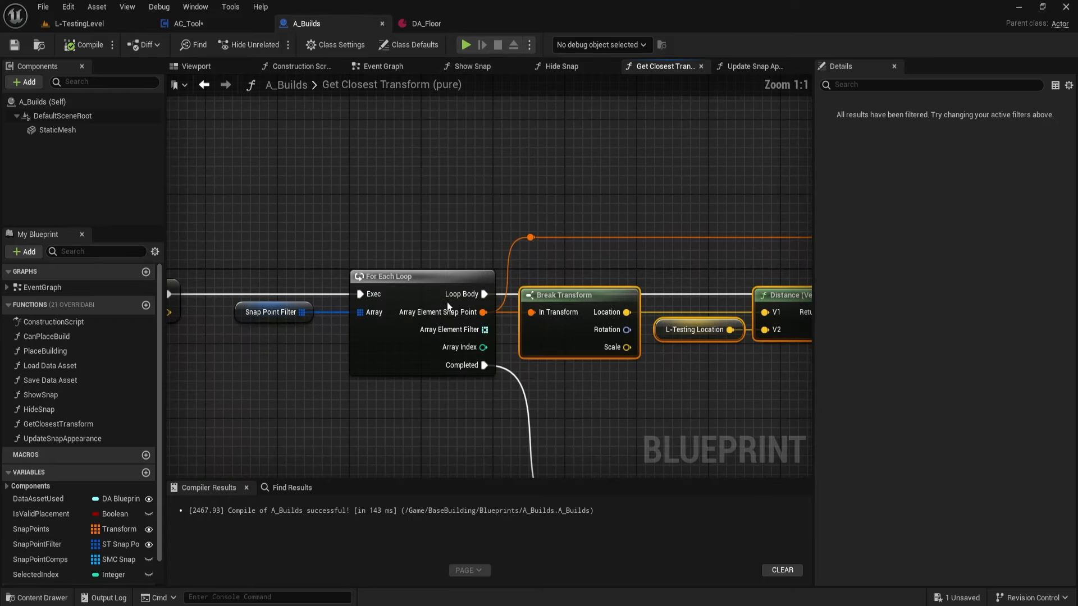
left_click_drag(556, 294, 565, 295)
right_click_drag(656, 389, 530, 376)
key("Right")
key("Right")
key("Right")
key("Right")
key("Right")
key("Right")
key("Right")
key("Right")
key("Right")
key("Right")
key("Right")
key("Right")
key("Right")
key("Right")
key("Right")
key("Right")
key("Right")
key("Right")
key("Right")
key("Right")
right_click_drag(604, 369, 390, 361)
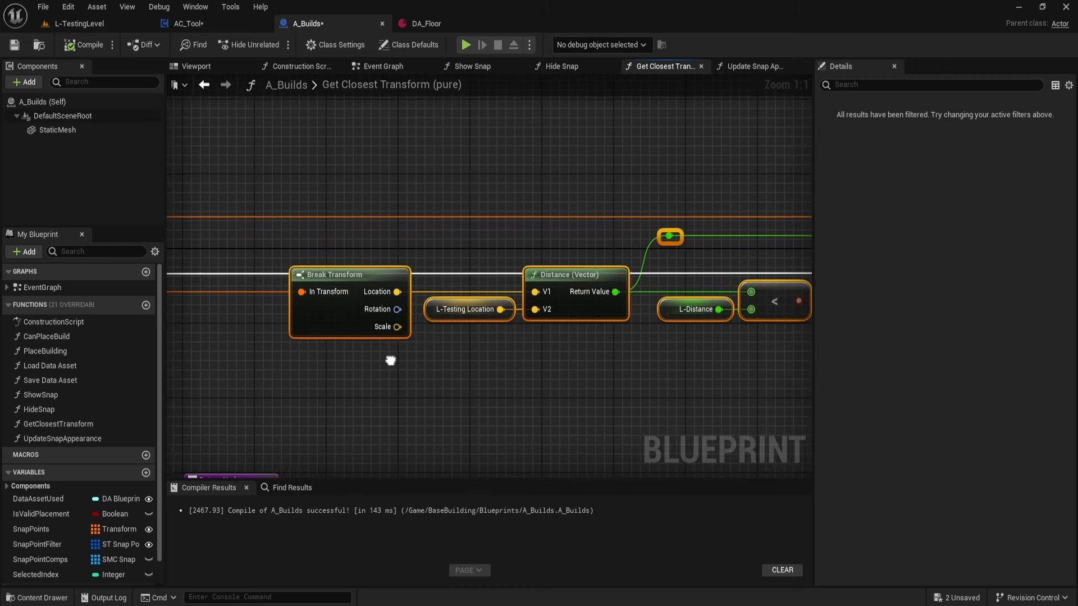
right_click_drag(464, 353, 581, 371)
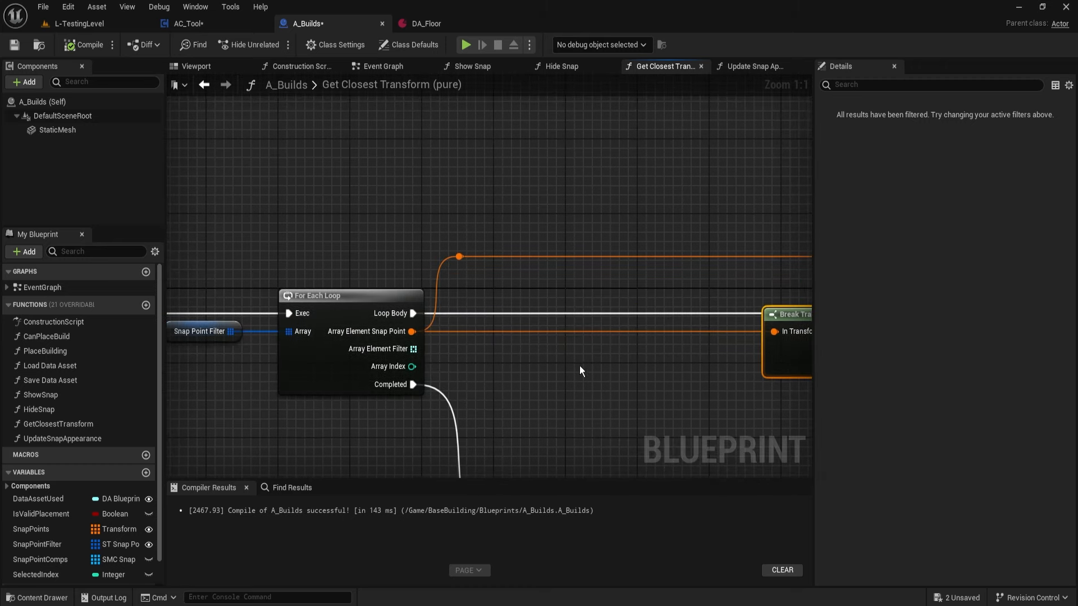
Insert a Branch between the For Each Loop's Loop Body and Break Transform, aligned with the execution wire
left_click(524, 296)
key("b")
left_click(527, 297)
left_click_drag(414, 313, 620, 322, "ctrl")
left_click_drag(537, 322, 413, 313)
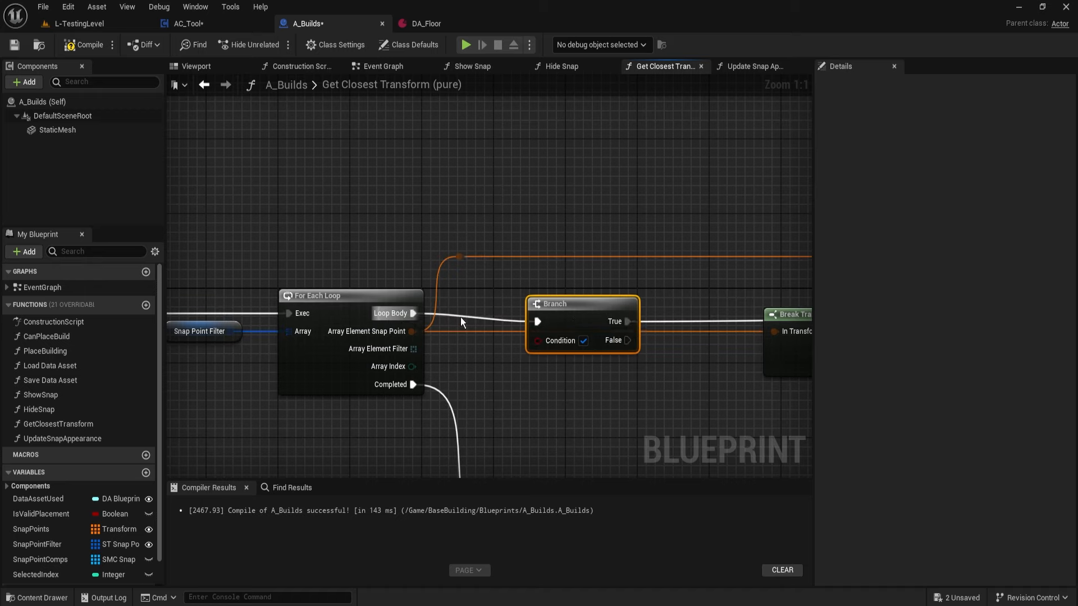
left_click_drag(595, 308, 698, 299)
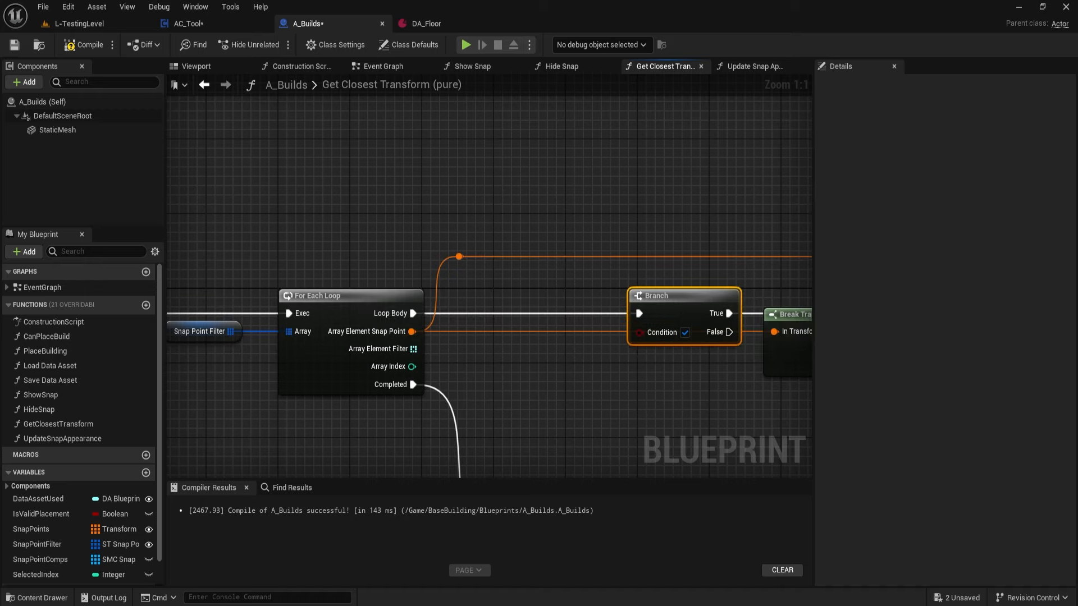
Widen the gap between the new Branch and Break Transform by moving the Break Transform chain farther along
right_click_drag(691, 371, 447, 358)
left_click_drag(465, 293, 402, 293)
scroll(402, 294, "down", 5)
left_click_drag(385, 213, 794, 312)
scroll(492, 270, "up", 5)
scroll(629, 288, "down", 3)
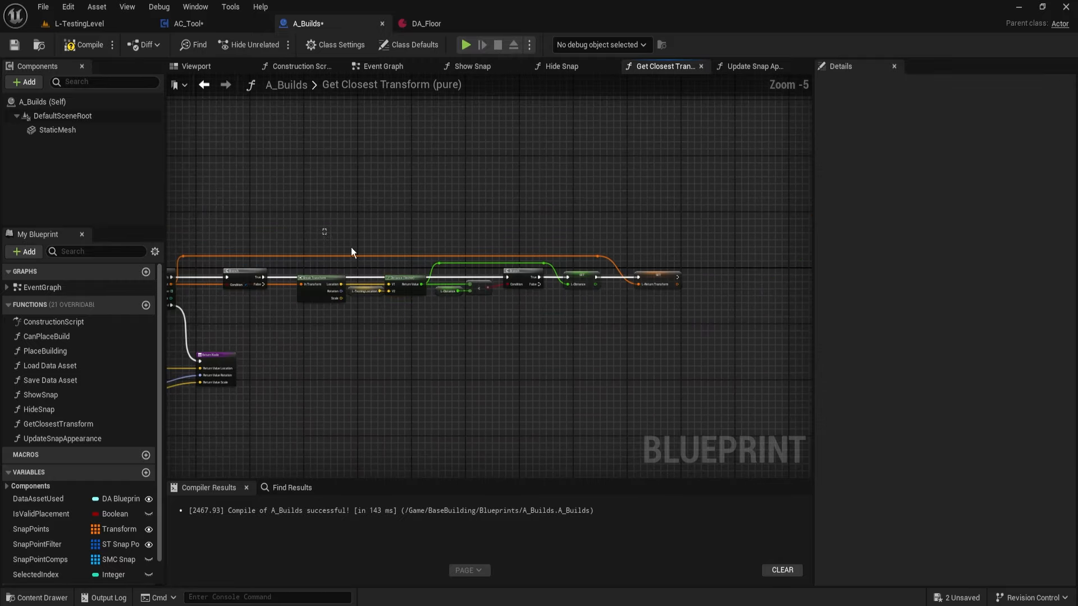
scroll(523, 279, "up", 3)
right_click_drag(524, 279, 747, 248)
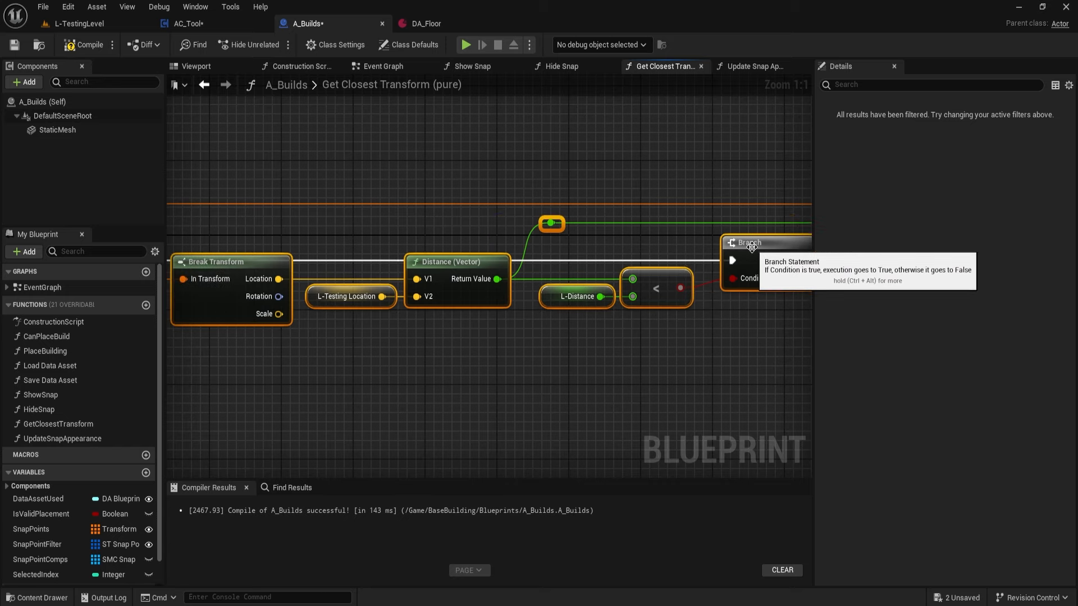
left_click(492, 191)
right_click_drag(352, 172, 758, 135)
right_click_drag(280, 199, 548, 227)
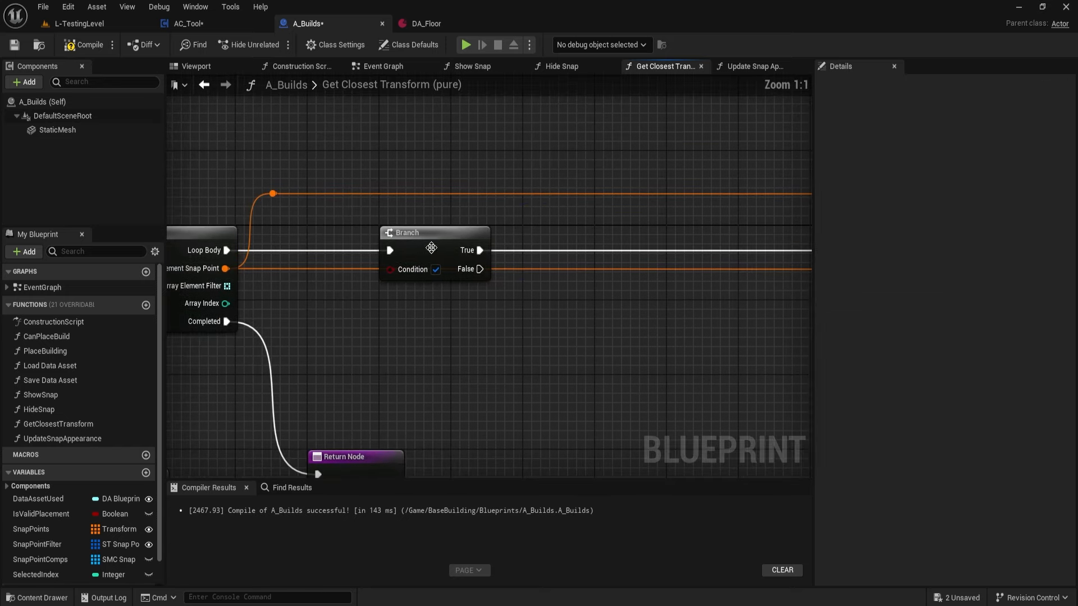
Route Break Transform's snap point input through a reroute node above the Branch, and reposition the Branch
left_click_drag(433, 249, 504, 250)
left_click(378, 284)
right_click_drag(378, 284, 438, 299)
right_click_drag(651, 314, 478, 304)
double_click(593, 214)
left_click_drag(598, 217, 758, 292)
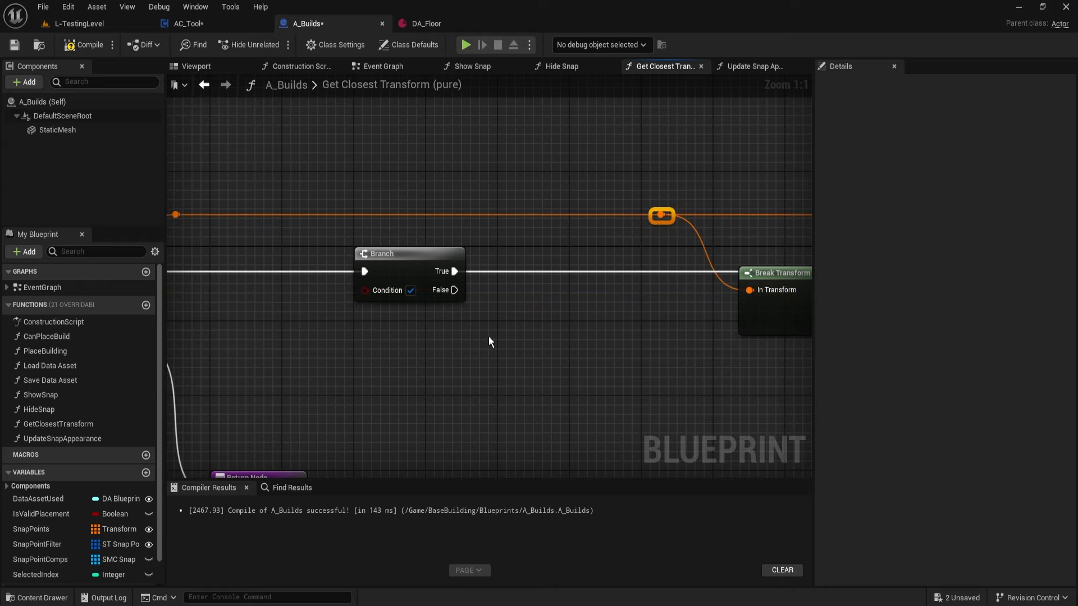
right_click_drag(348, 328, 628, 359)
left_click_drag(672, 298, 702, 298)
right_click_drag(774, 359, 524, 316)
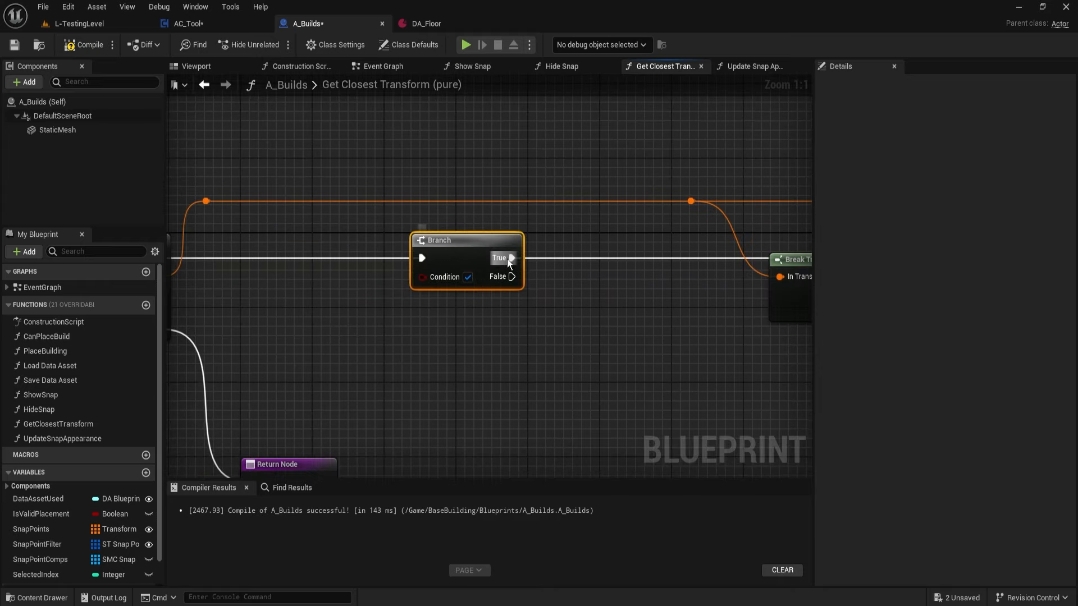
Move the Branch's outgoing execution from True to False, routed through a reroute node, and shift the Branch farther from the loop
left_click_drag(507, 258, 510, 279, "ctrl")
double_click(612, 277)
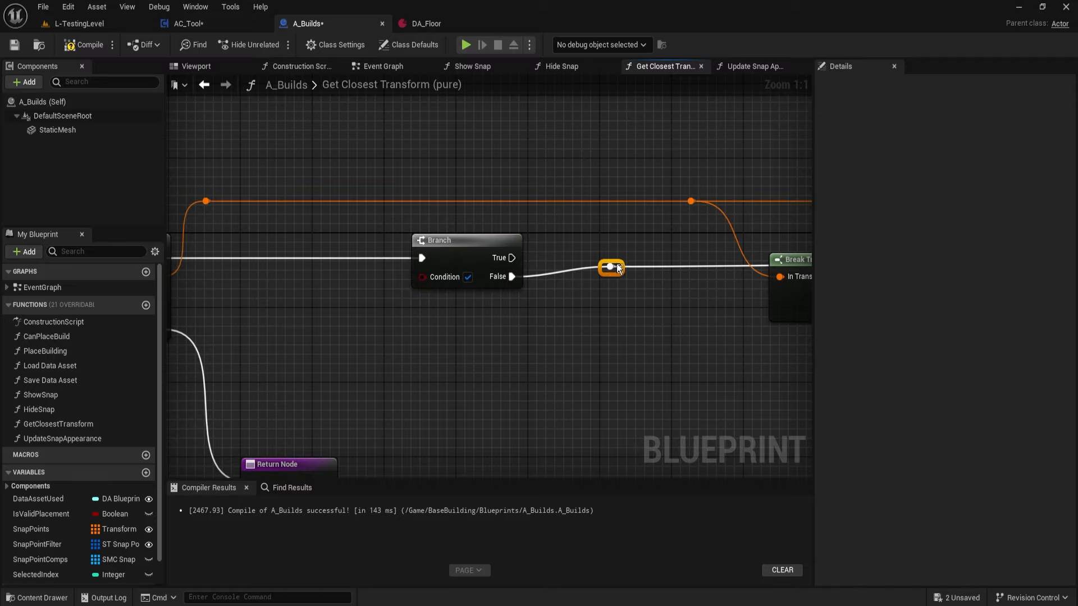
left_click_drag(618, 268, 618, 258)
right_click_drag(724, 280, 736, 242)
left_click(736, 241)
right_click_drag(371, 262, 426, 313)
left_click(547, 260)
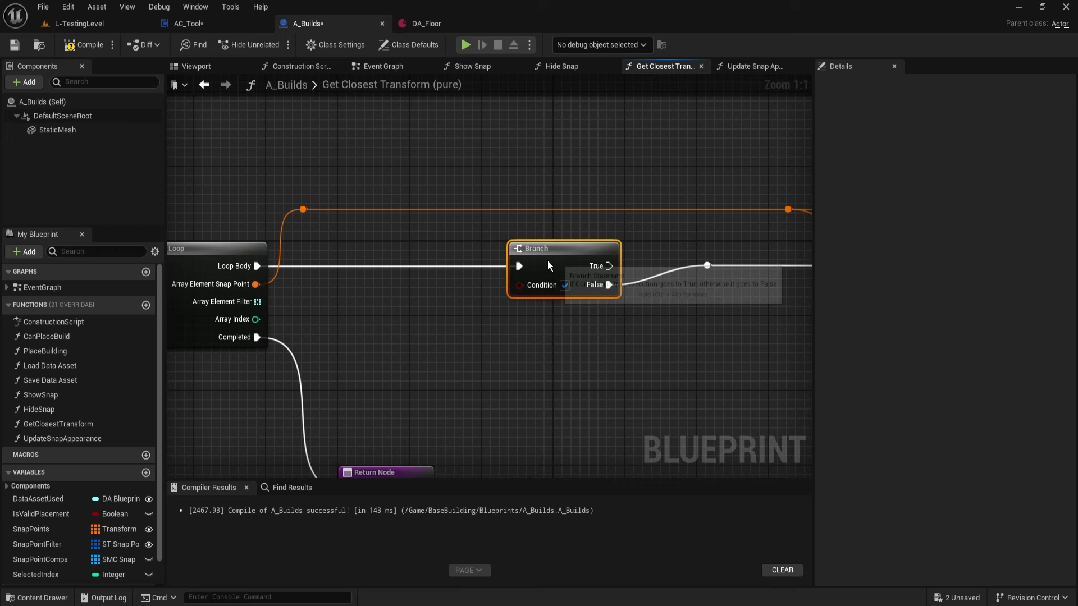
left_click_drag(548, 261, 593, 260)
left_click(560, 333)
Add a Contains node from the For Each Loop's Array Element Filter output
right_click_drag(320, 309, 459, 317)
left_click_drag(397, 310, 480, 304)
type("contains")
key("Return")
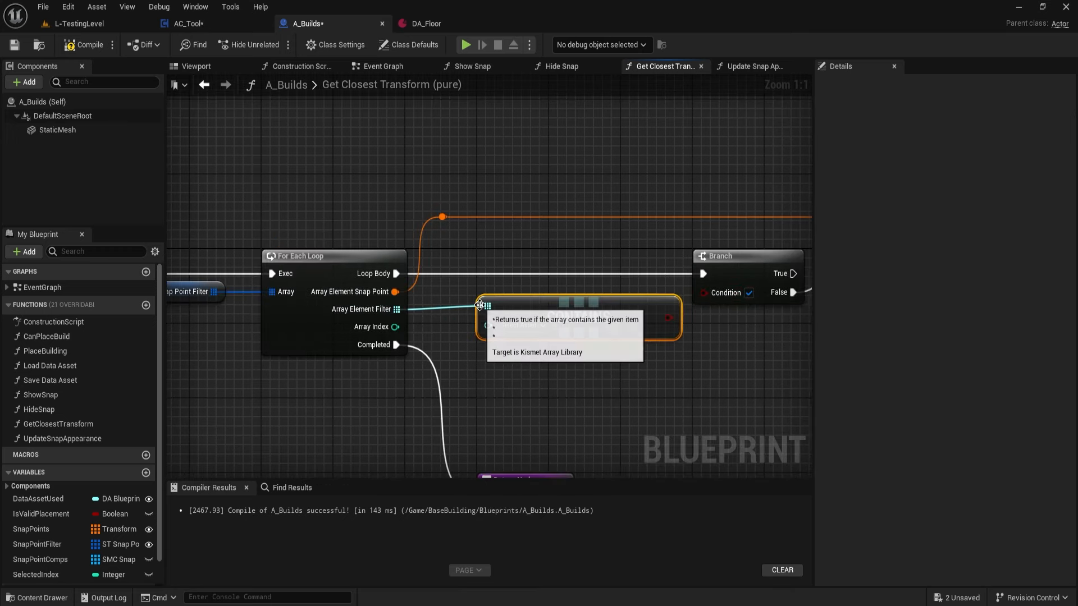
Add a Filter DA getter and connect it as the item Contains checks for
right_click_drag(328, 436, 547, 426)
right_click_drag(518, 382, 399, 369)
right_click(399, 369)
type("filter da")
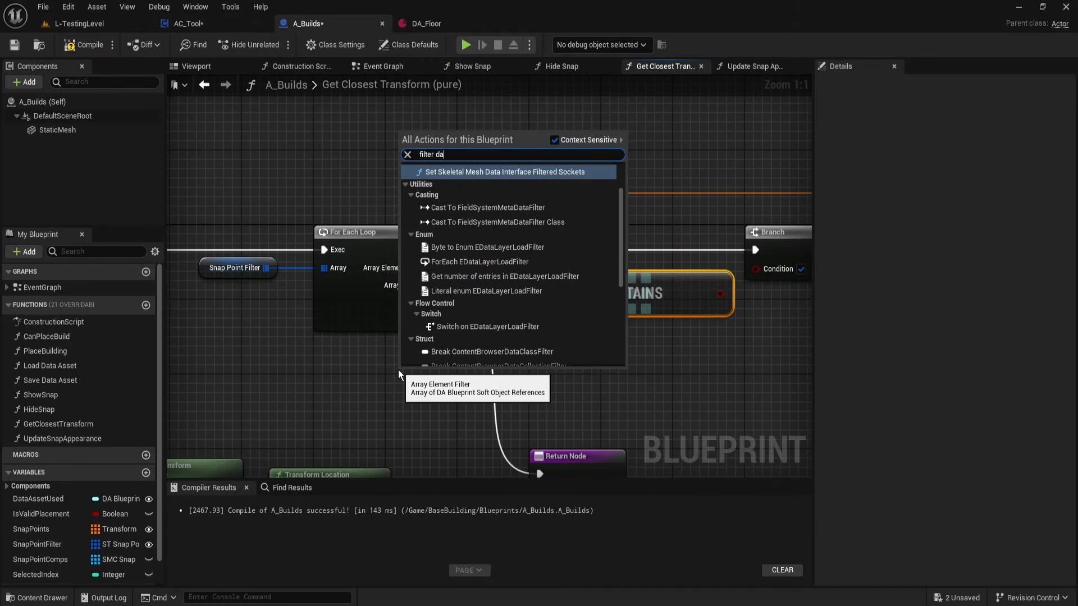
left_click_drag(622, 234, 599, 347)
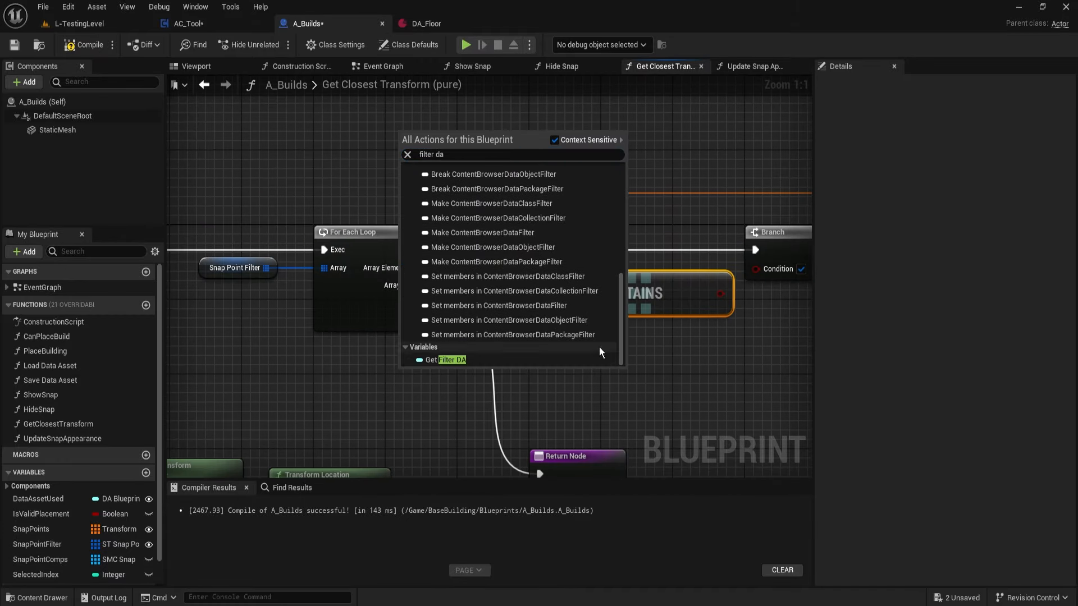
left_click(484, 360)
left_click_drag(454, 376, 540, 301)
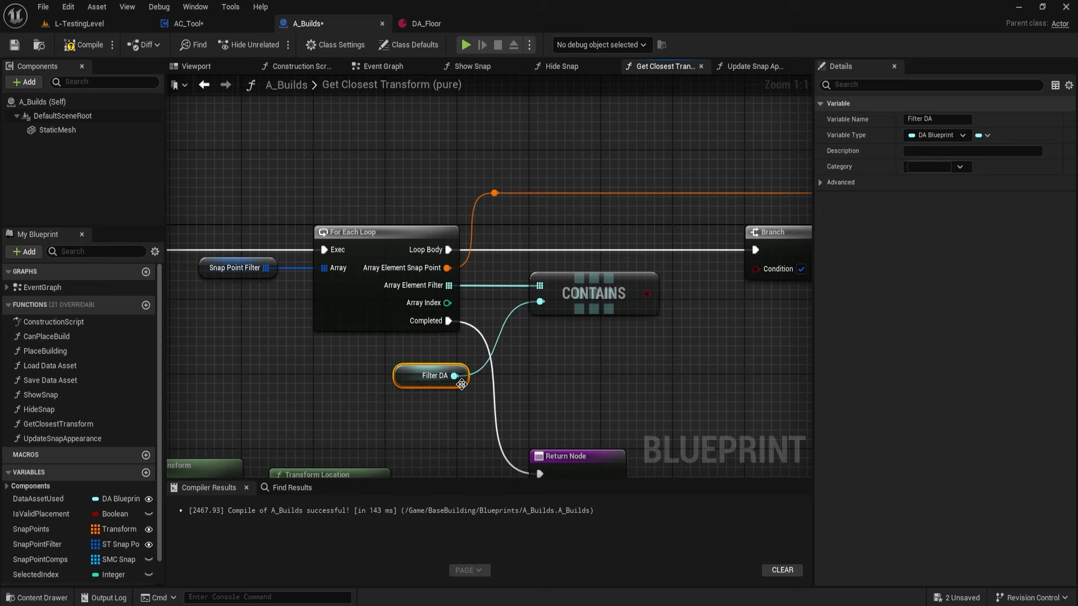
Arrange Filter DA and Contains beside the loop and connect the Contains result to the Branch's Condition
left_click_drag(461, 384, 516, 310)
left_click(604, 309)
right_click_drag(715, 342, 570, 360)
mouse_move(522, 371)
left_mouse_down()
mouse_move(385, 286)
mouse_move(473, 354)
left_mouse_up()
key("Right")
key("Right")
left_click_drag(519, 312, 610, 287)
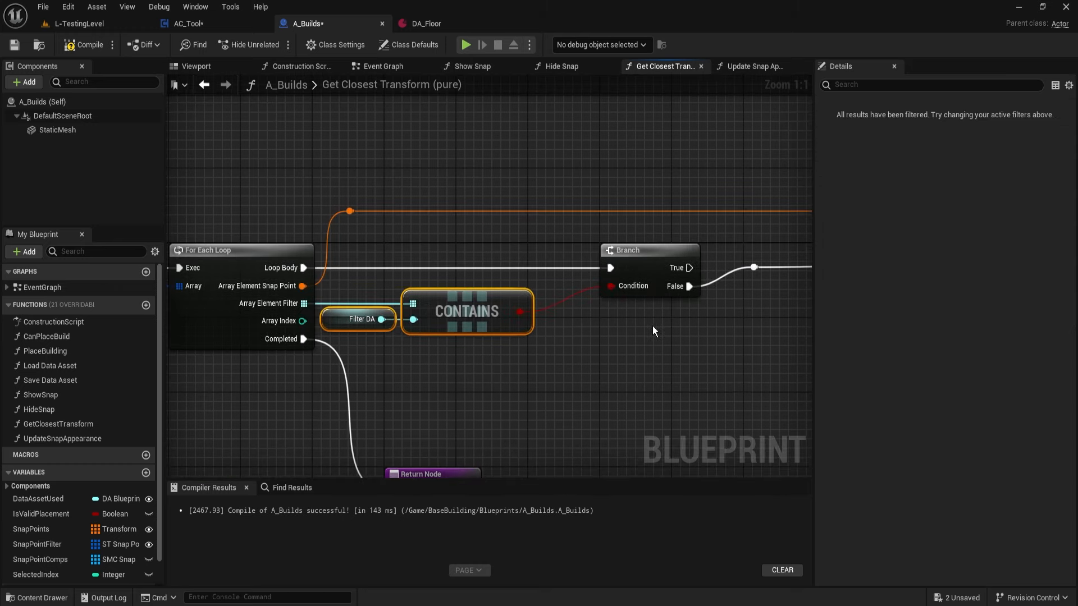
Move the return nodes aside and place a Branch on the For Each Loop's Completed execution path
right_click_drag(737, 327, 606, 315)
right_click_drag(521, 356, 522, 298)
scroll(480, 310, "down", 2)
right_click_drag(334, 364, 573, 250)
left_click_drag(673, 410, 368, 263)
left_click_drag(637, 265, 692, 319)
left_click(575, 253)
left_click_drag(582, 265, 530, 165)
left_click_drag(601, 270, 565, 280)
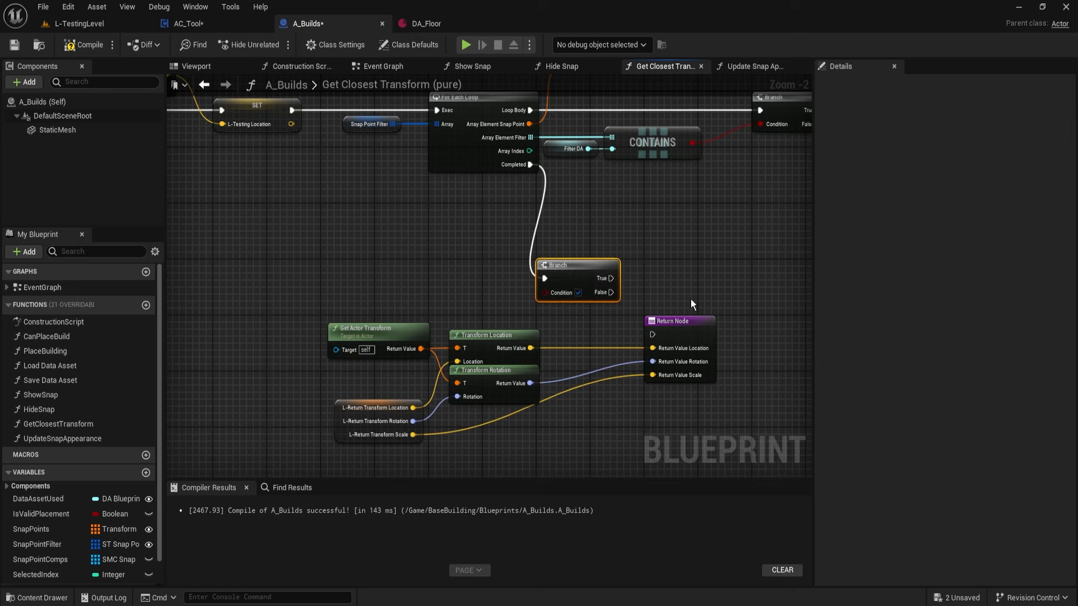
Reposition the return nodes beside the Completed Branch and connect its True output to the Return Node
left_click(691, 300)
right_click_drag(672, 314, 612, 273)
left_click_drag(593, 292, 551, 236)
right_click_drag(619, 312, 562, 274)
left_click_drag(619, 348, 297, 265)
right_click_drag(559, 250, 443, 265)
left_click_drag(443, 263, 674, 282)
left_click(399, 254)
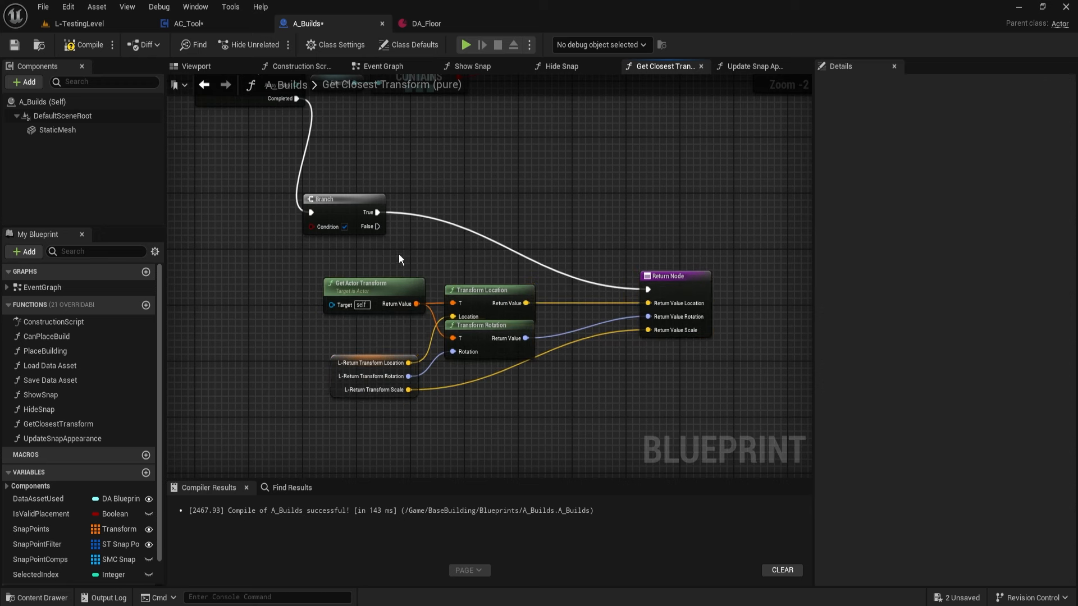
Add an L-Distance getter near the Completed Branch and feed it into an equality comparison
right_click_drag(399, 259, 676, 293)
scroll(78, 477, "down", 3)
right_click_drag(545, 265, 318, 481)
left_click_drag(400, 284, 628, 372)
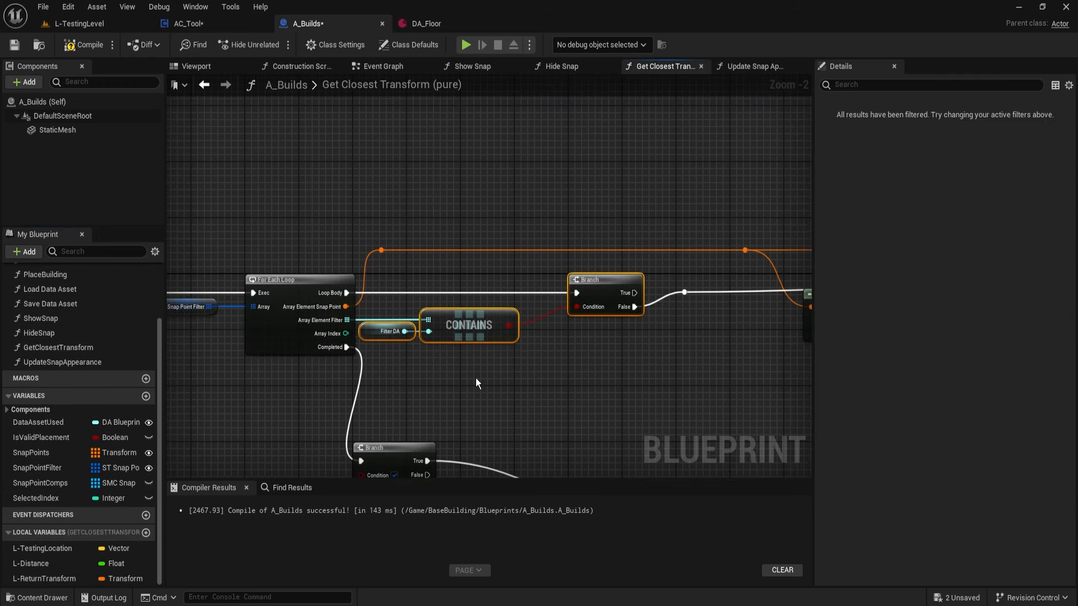
right_click_drag(477, 384, 571, 311)
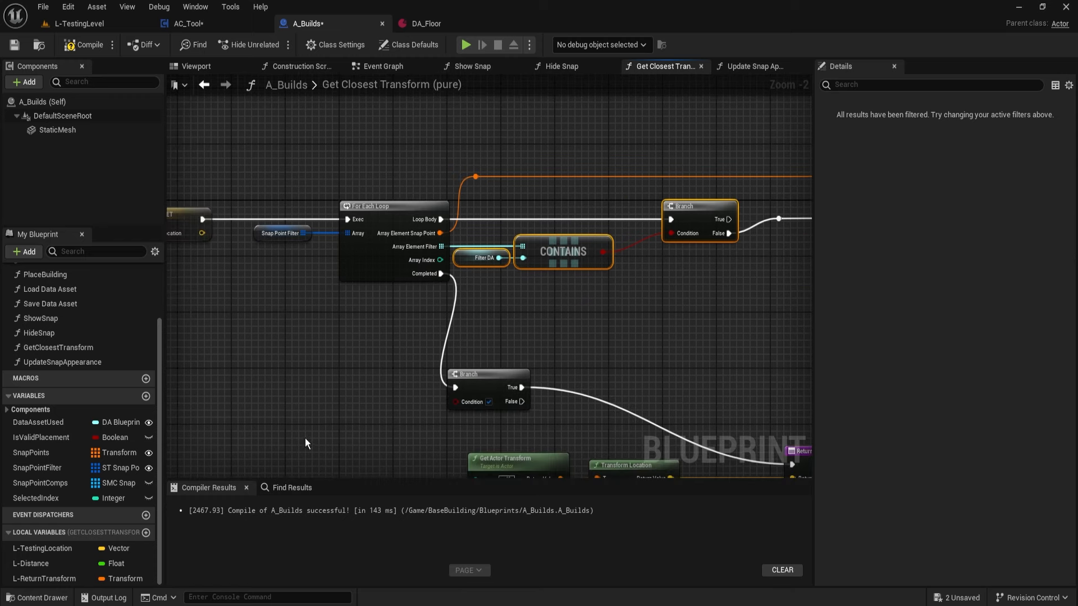
left_click(42, 565)
left_click_drag(42, 568, 321, 393, "ctrl")
type("==")
key("Return")
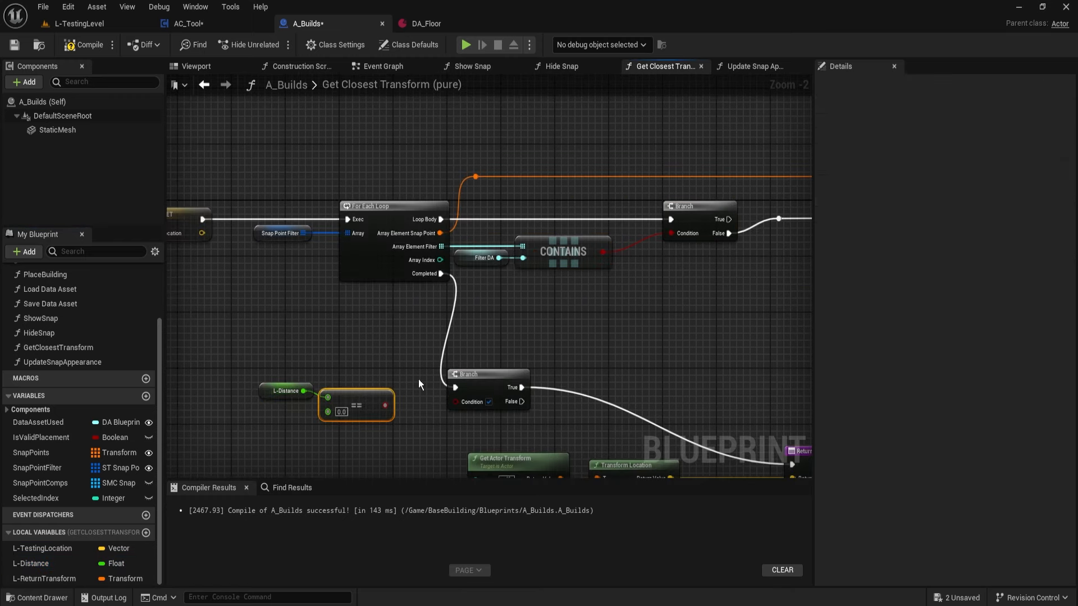
Set the L-Distance comparison value to 1000000.0, connect its result to the Completed Branch's Condition, and straighten the wires
left_click(263, 391)
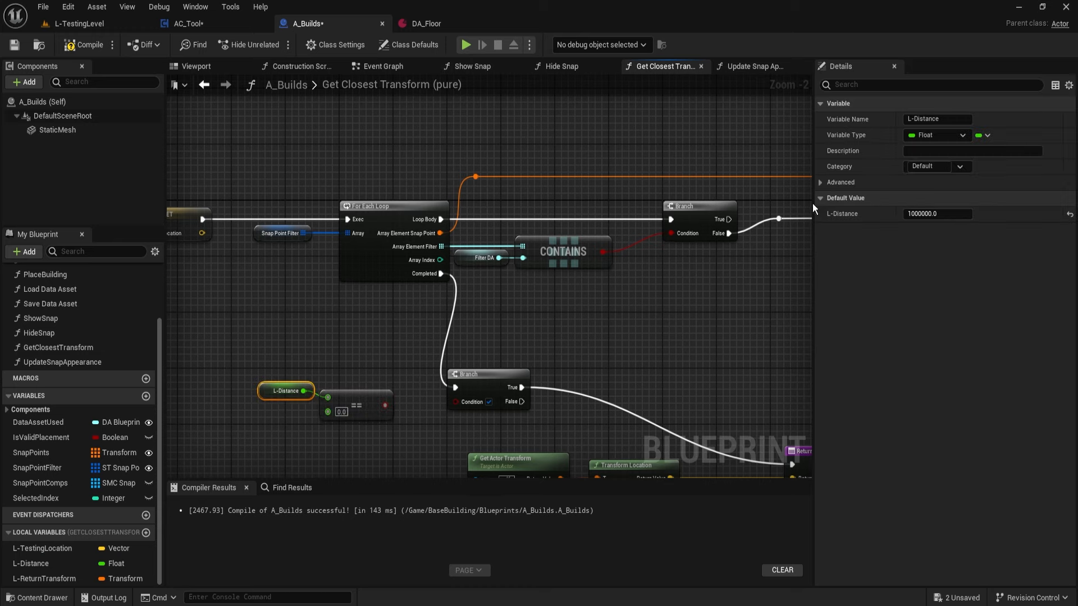
scroll(369, 355, "up", 1)
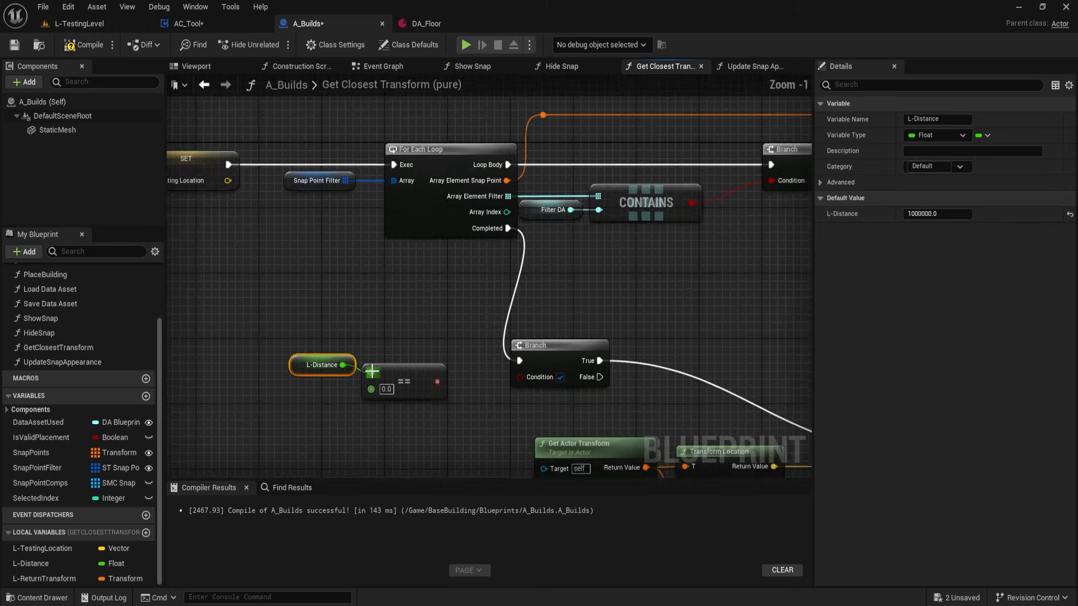
scroll(372, 370, "up", 1)
left_click(391, 394)
type("1000000.0")
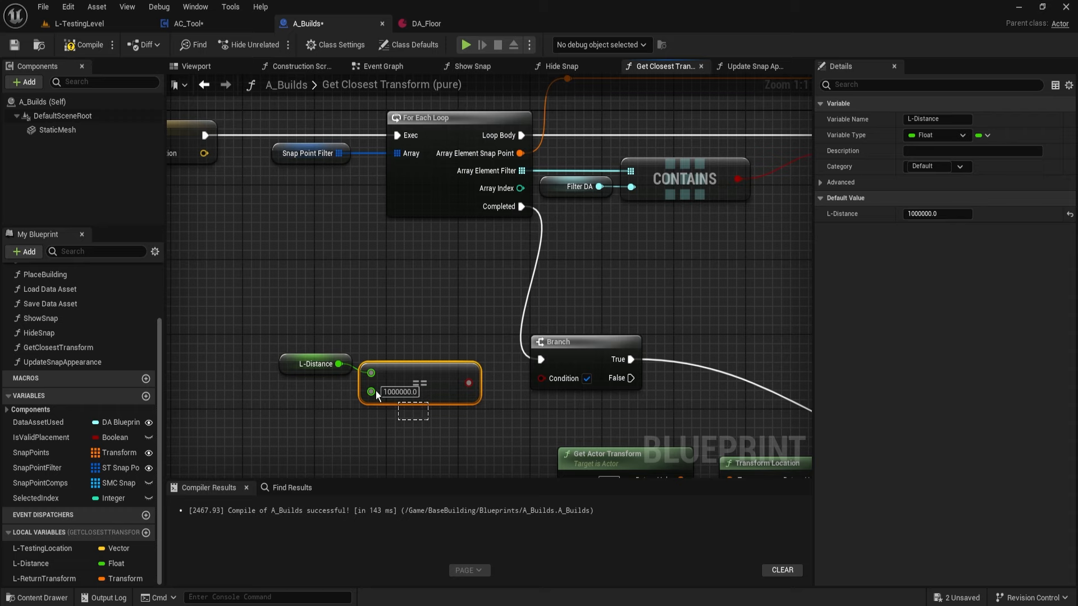
left_click(426, 400)
left_click_drag(469, 383, 331, 348)
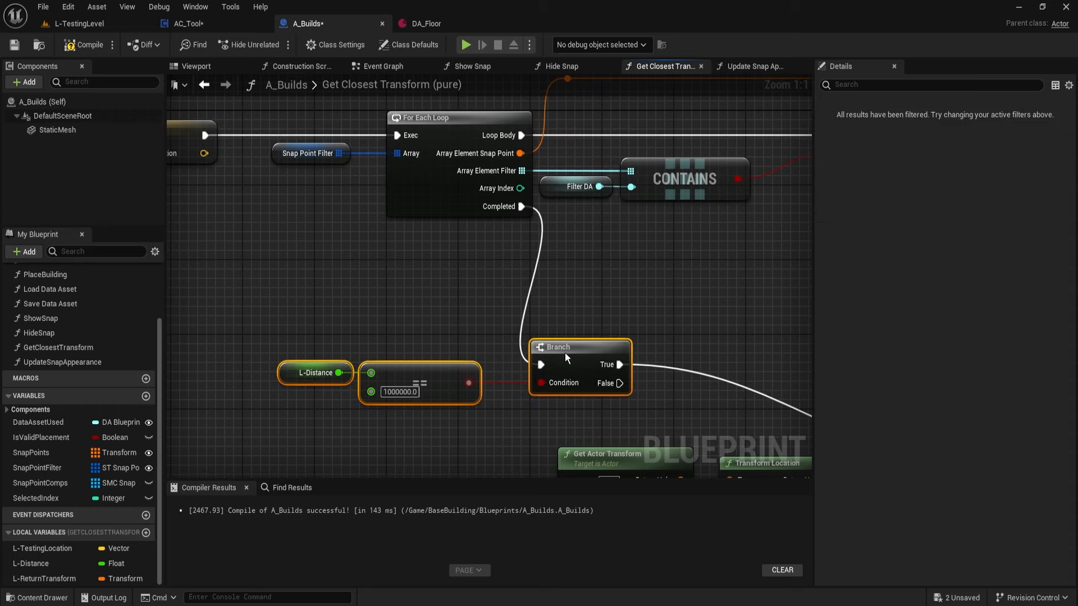
Straighten the wire into the Completed Branch and nudge the L-Distance getter and equality node closer to it
key("q")
left_click_drag(467, 419, 340, 350)
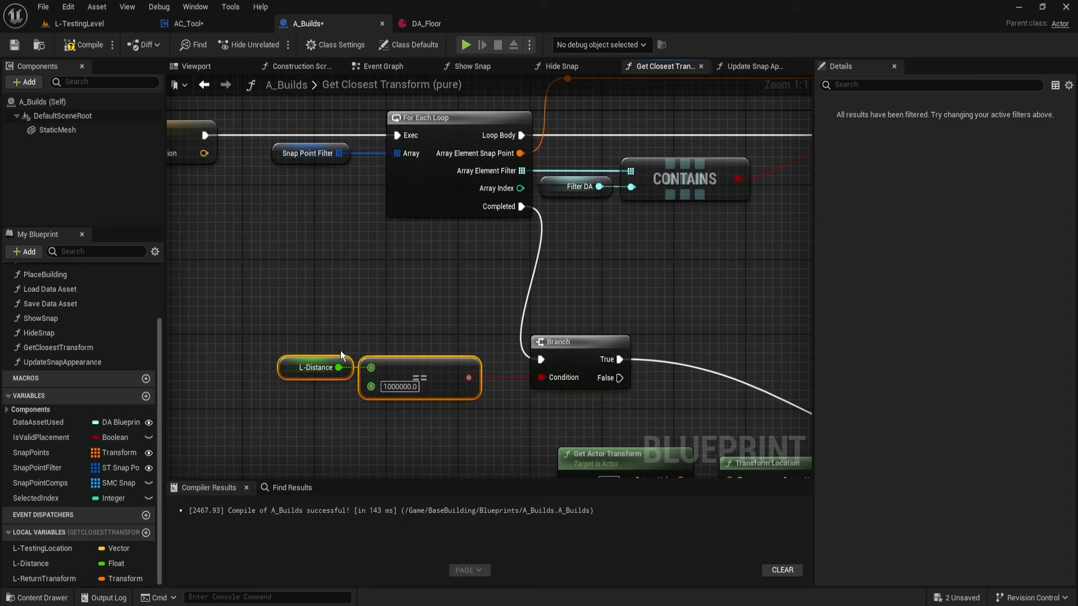
key("Right")
key("Right")
key("Right")
key("Right")
Disconnect the Completed Branch's True output, connect False to the existing Return Node, and move the return nodes below the Branch
right_click_drag(590, 416, 464, 338)
left_click(491, 282, "alt")
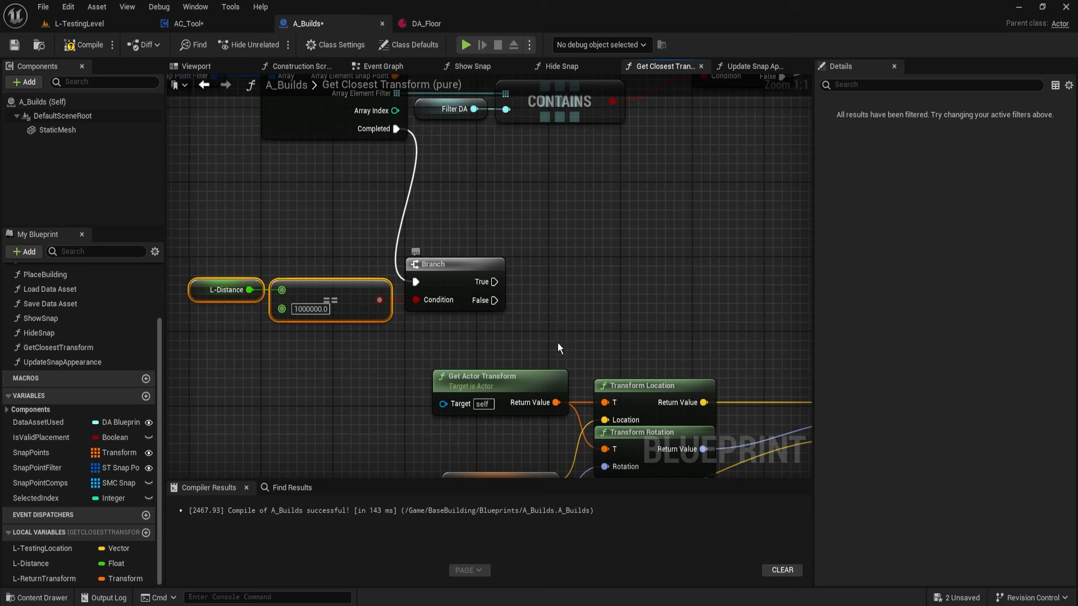
right_click_drag(557, 348, 457, 259)
scroll(457, 258, "down", 2)
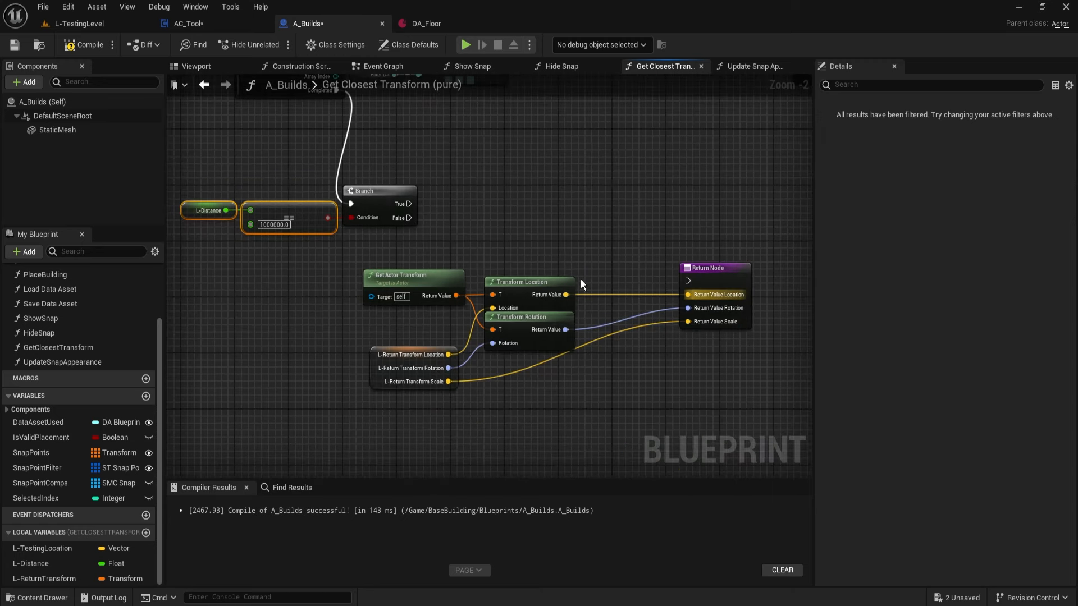
right_click_drag(581, 279, 603, 264)
left_click_drag(710, 267, 503, 355)
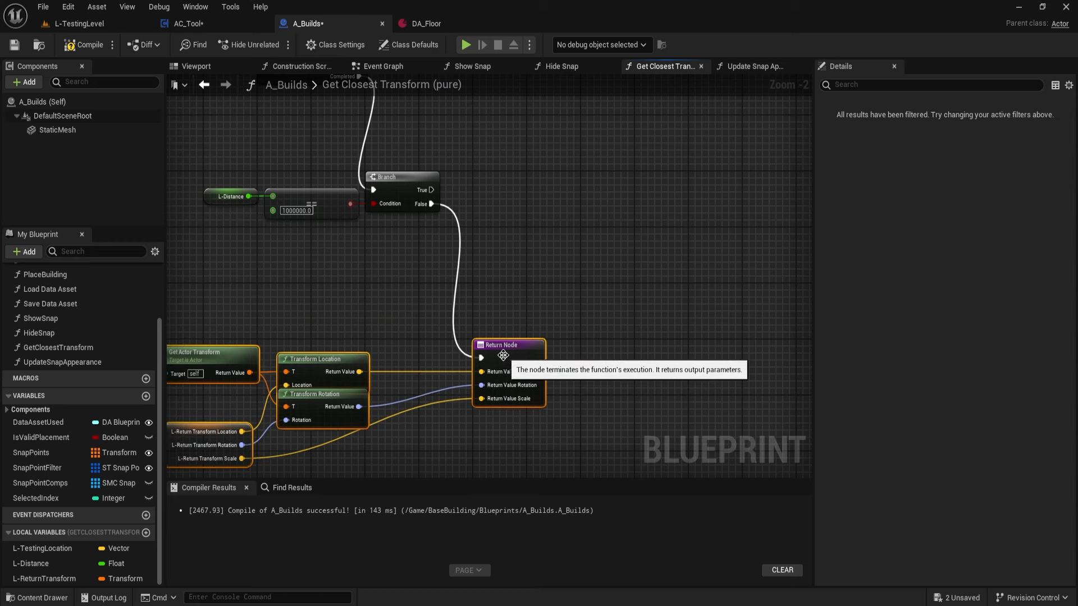
right_click_drag(480, 325, 504, 316)
left_click_drag(494, 302, 582, 408)
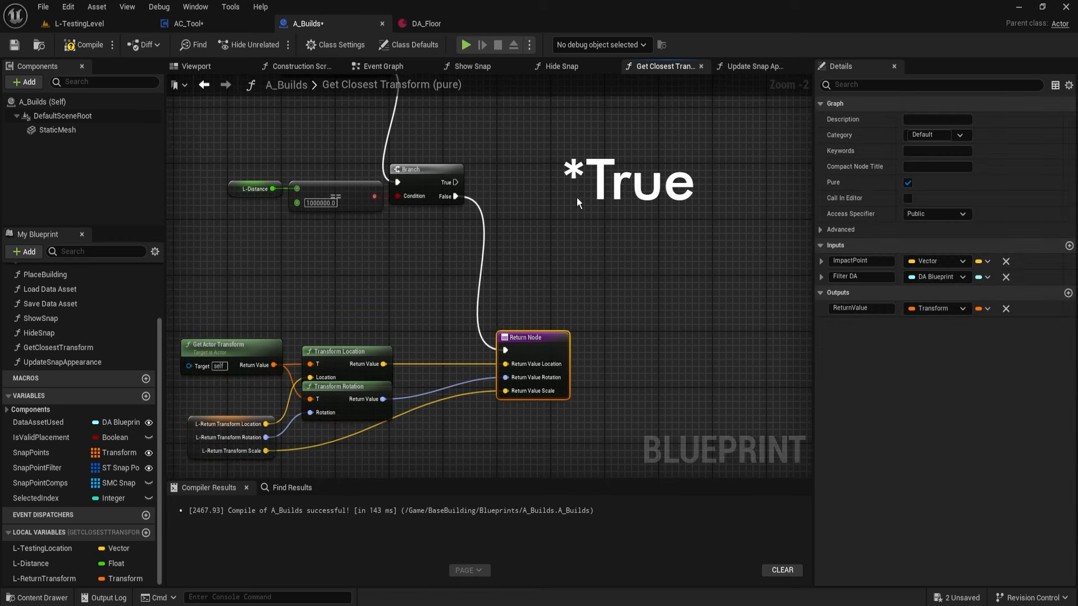
key("ctrl+c")
key("ctrl+v")
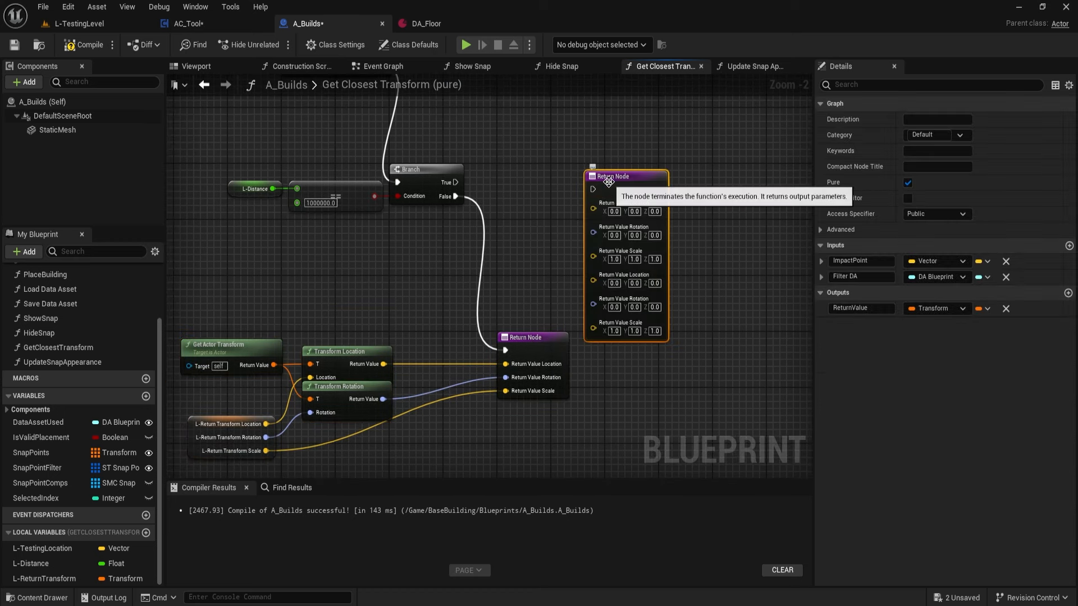
key("Delete")
Add a second Return Node on the Completed Branch's True output
left_click_drag(456, 183, 534, 187)
type("return")
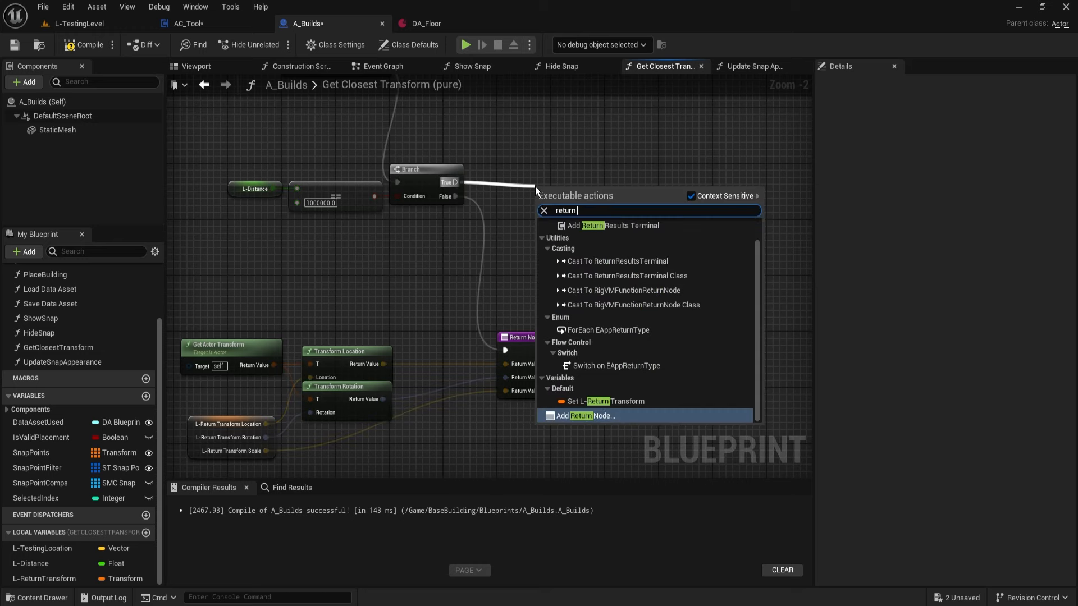
key("Return")
right_click_drag(588, 191, 506, 198)
Add a Get Actor Transform node targeting self and feed it into the new Return Node's Return Value
mouse_move(507, 198)
left_mouse_down()
mouse_move(628, 186)
mouse_move(523, 211)
left_mouse_up()
scroll(524, 178, "up", 2)
type("get act")
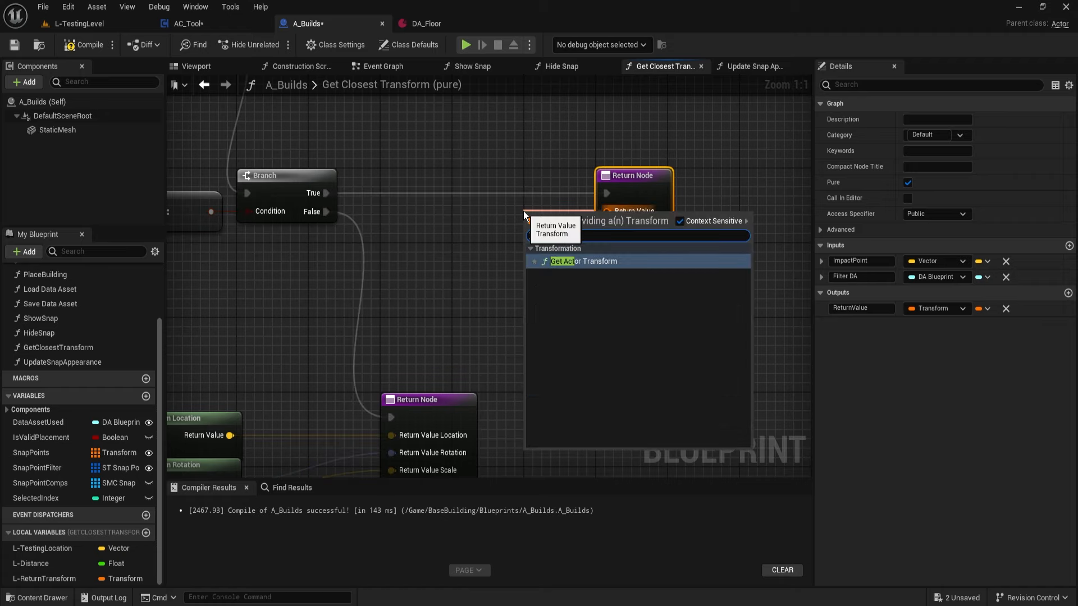
key("Return")
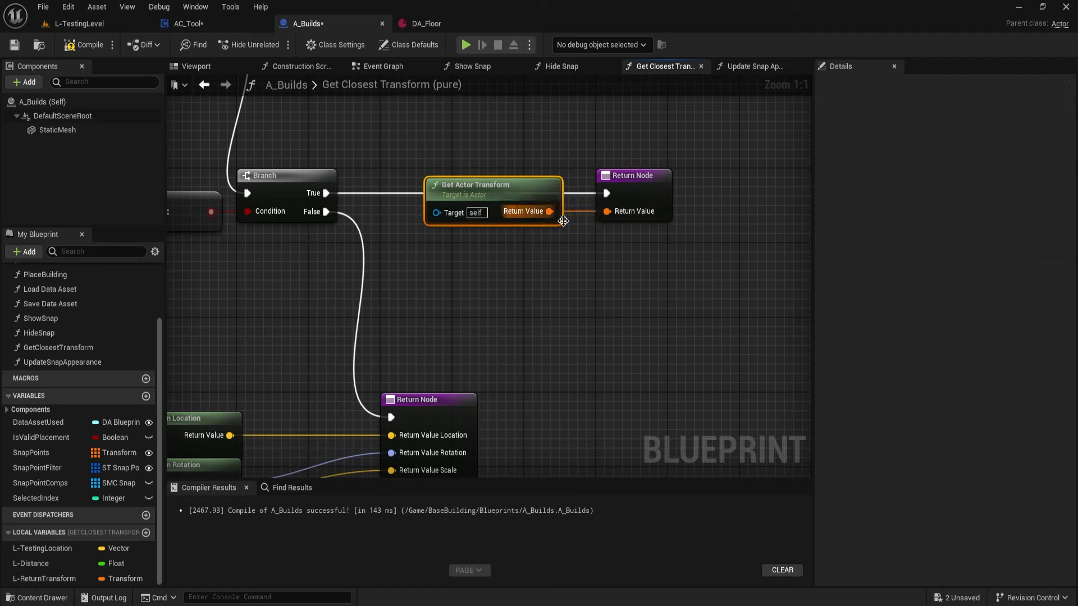
Move Get Actor Transform closer to the new Return Node, align their wire, then compile and save A_Builds
left_click_drag(637, 252, 501, 168)
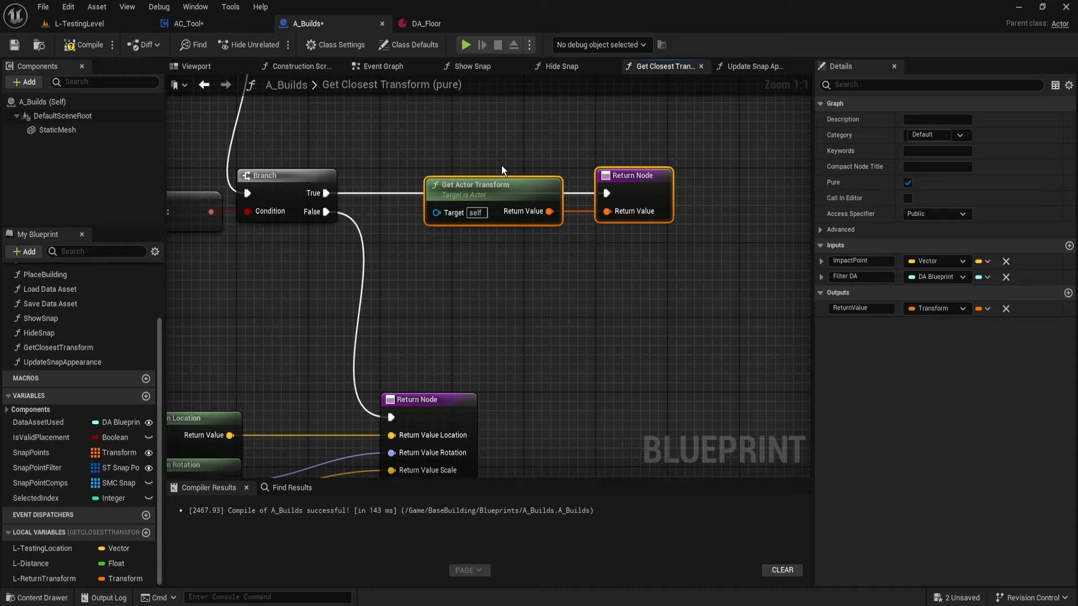
left_click(501, 162)
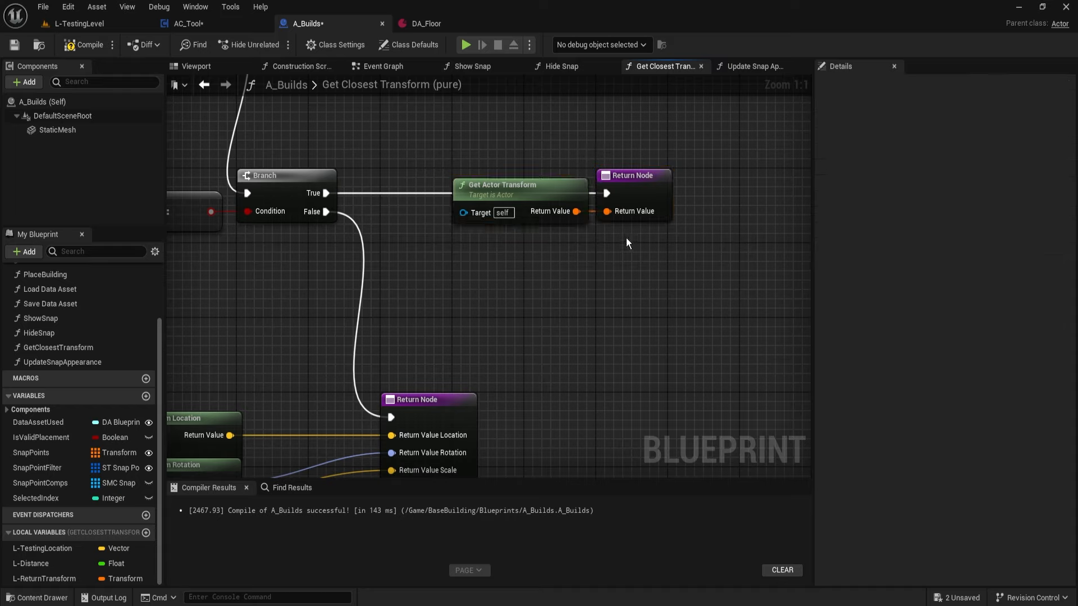
left_click_drag(626, 238, 550, 194)
left_click(667, 291)
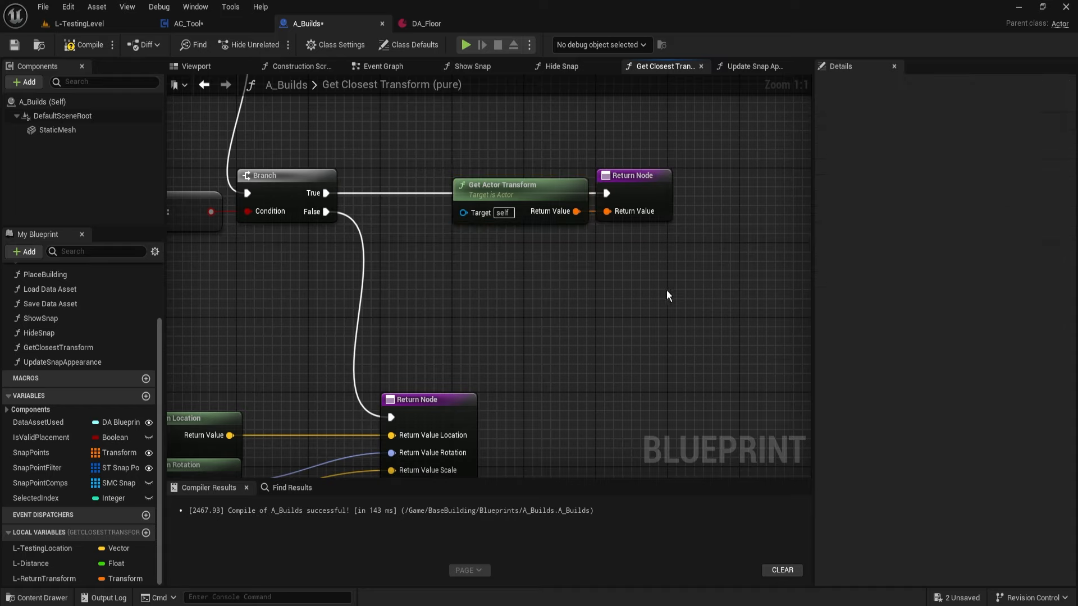
left_click(84, 44)
Play-test L-TestingLevel by aiming the staircase preview at different sides of the placed floor to check the filtered snap point
left_click(89, 25)
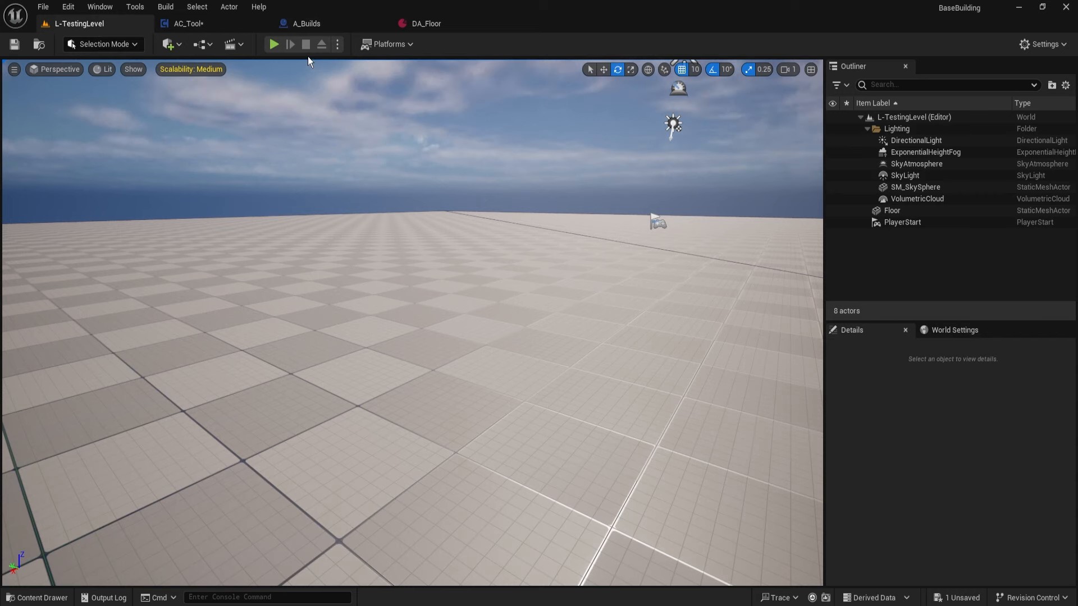
key("alt+p")
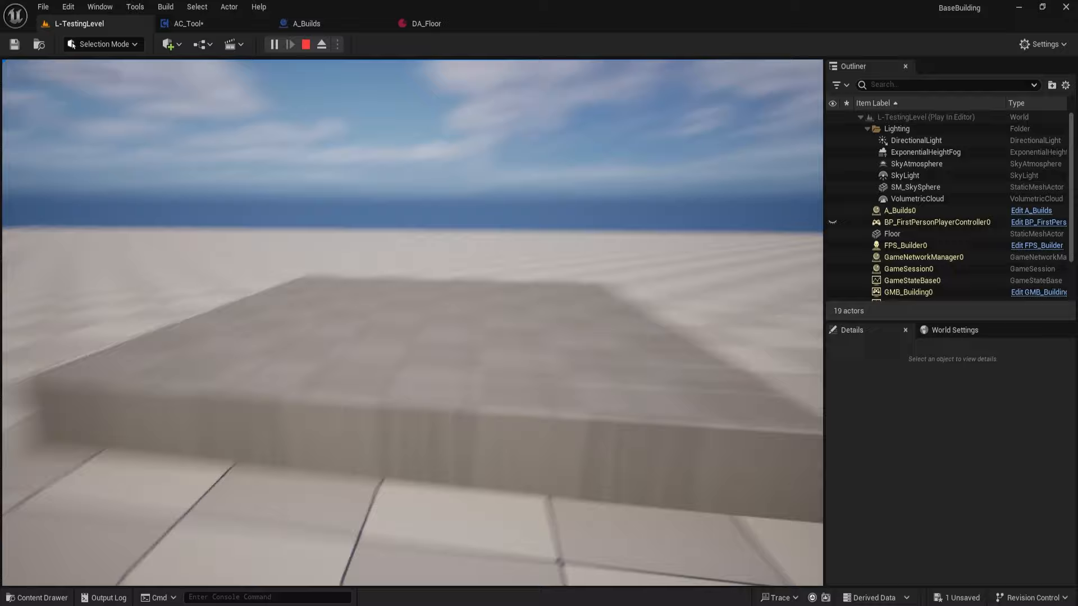
key("d")
key("b")
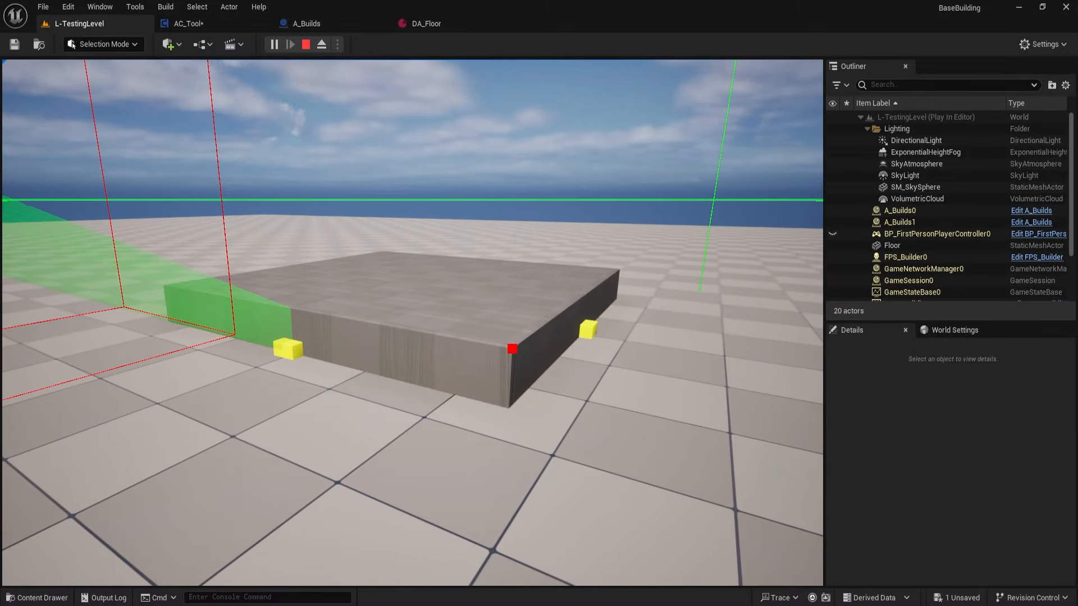
key("d")
key("a")
key("w")
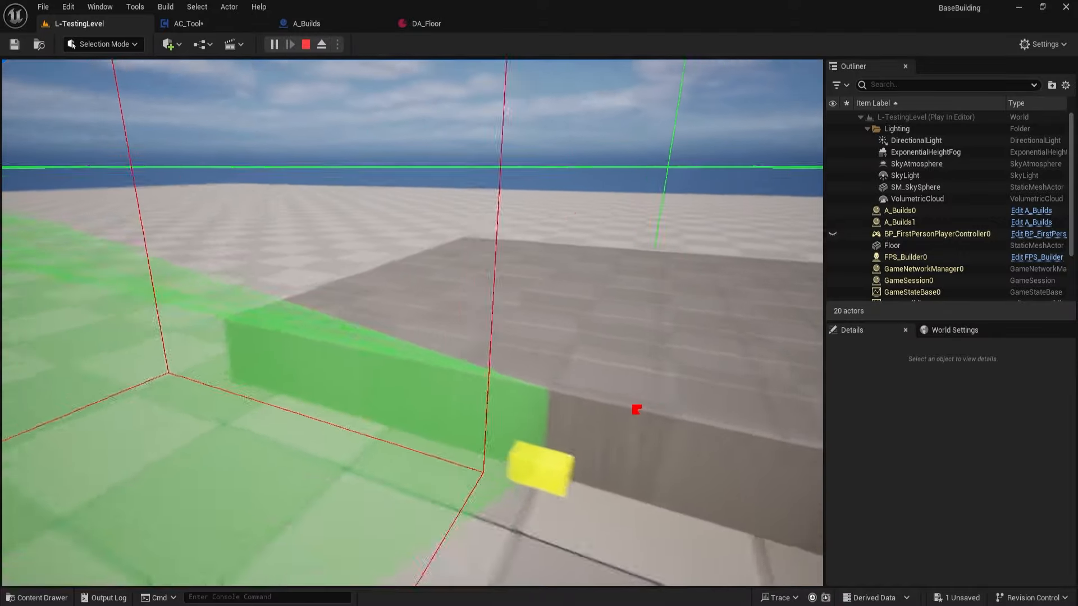
key("d")
key("a")
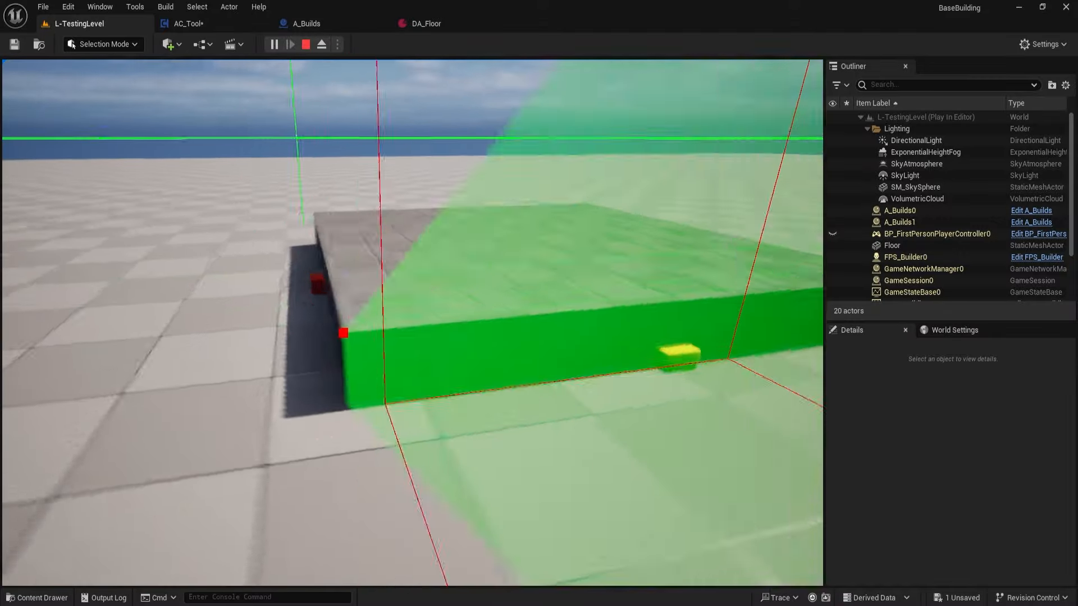
key("a")
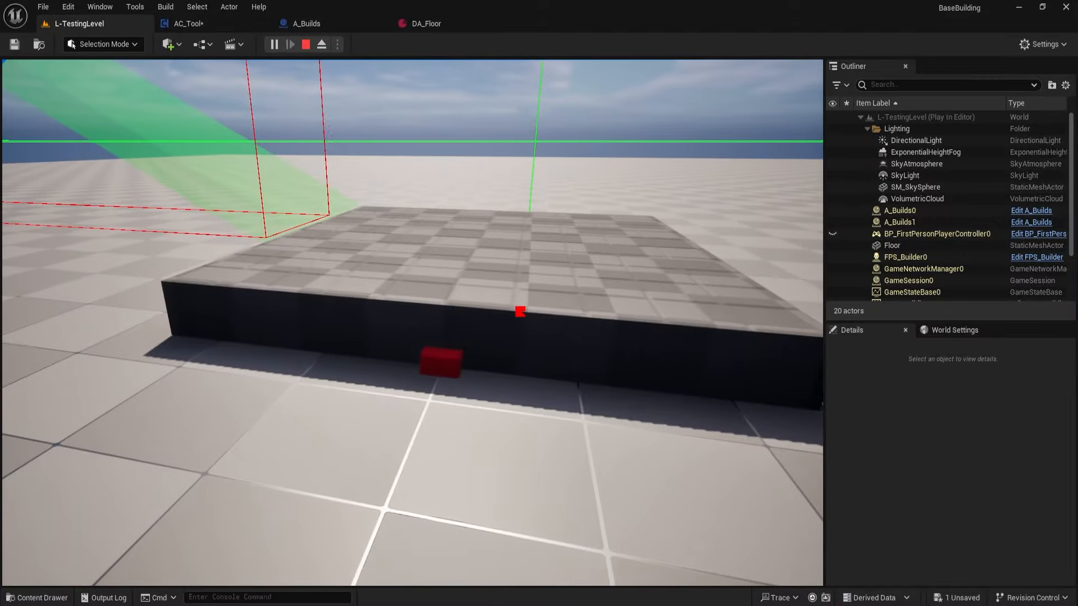
key("d")
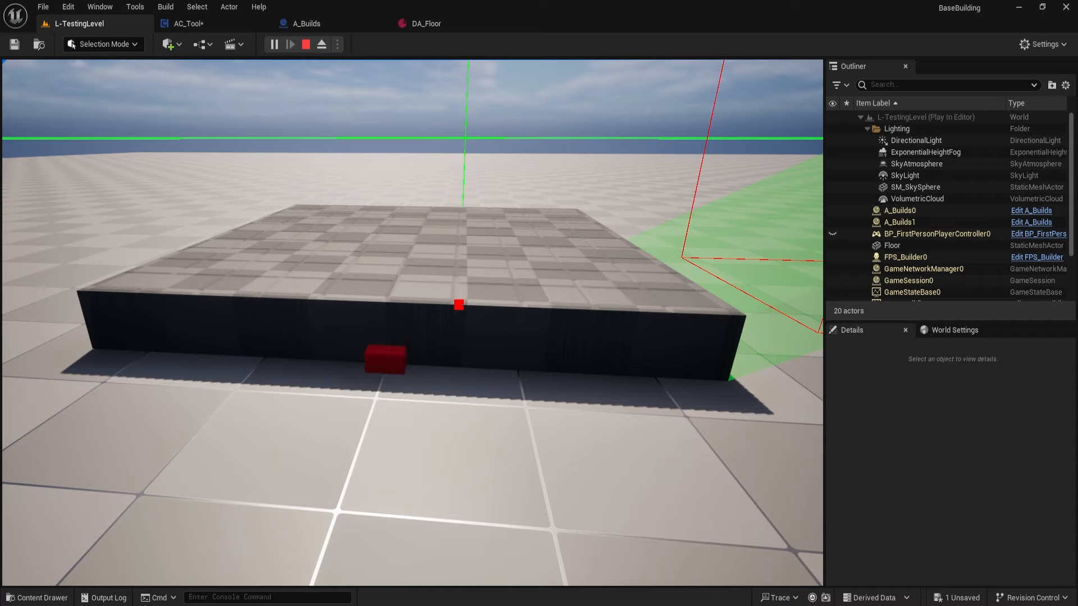
key("a")
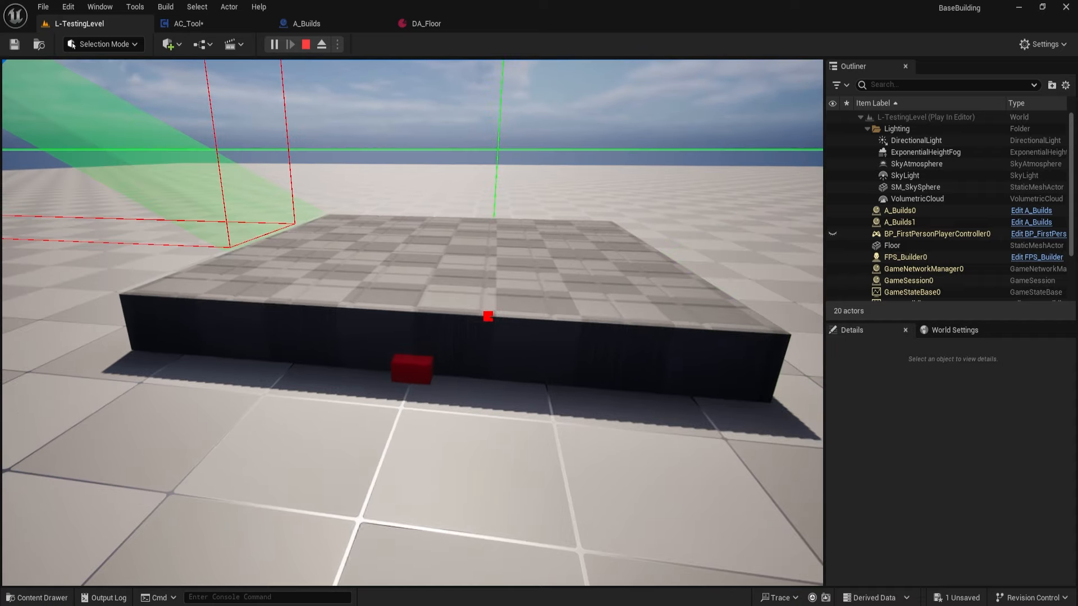
key("Escape")
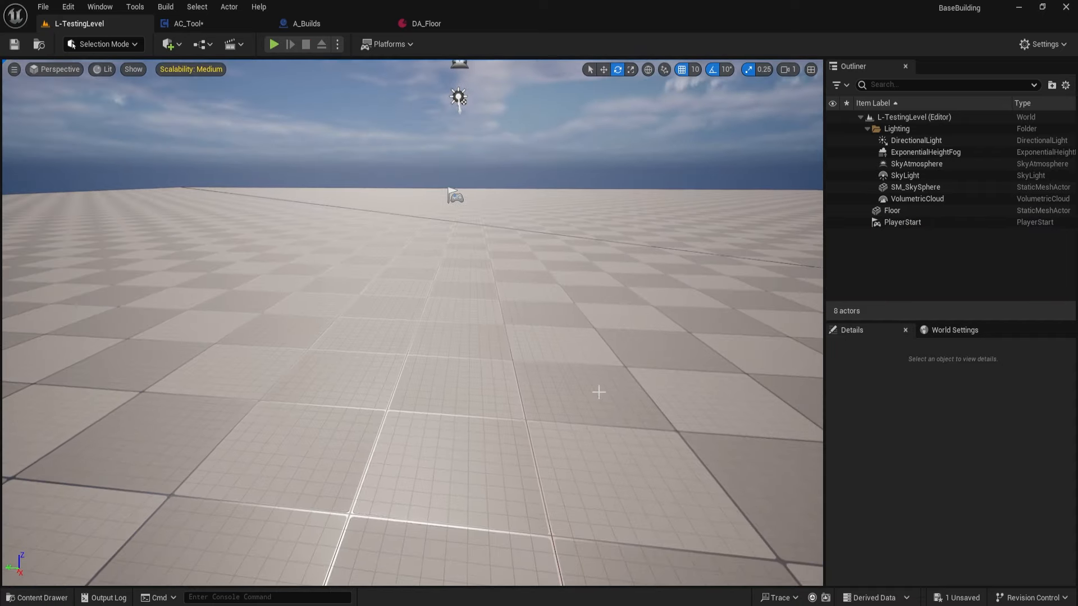
Empty the Filter array of snap point Index 0 in DA_Floor, then save DA_Floor and AC_Tool
left_click(432, 25)
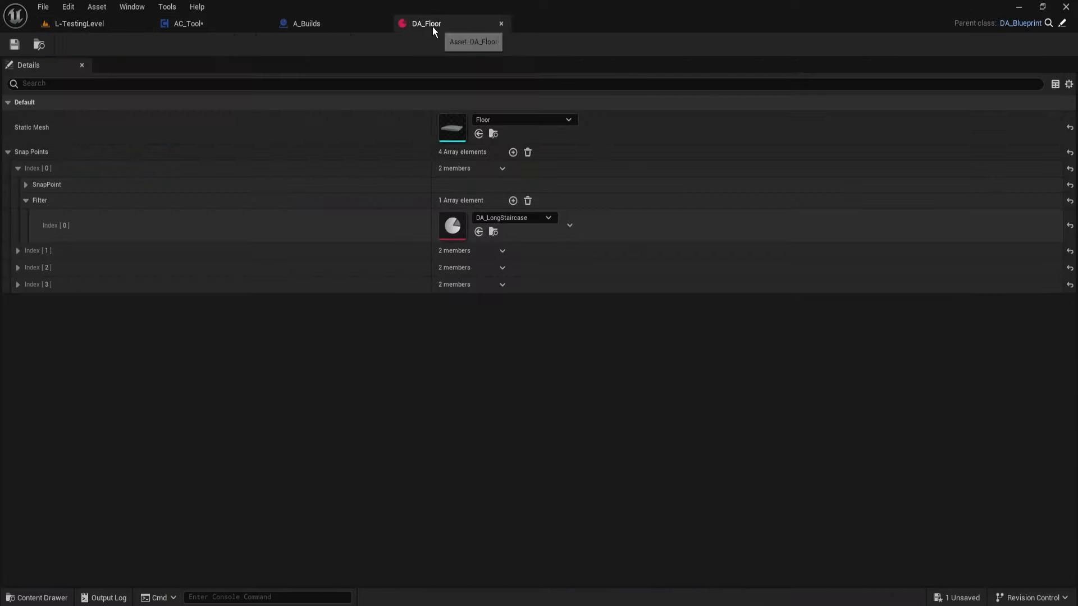
left_click(528, 201)
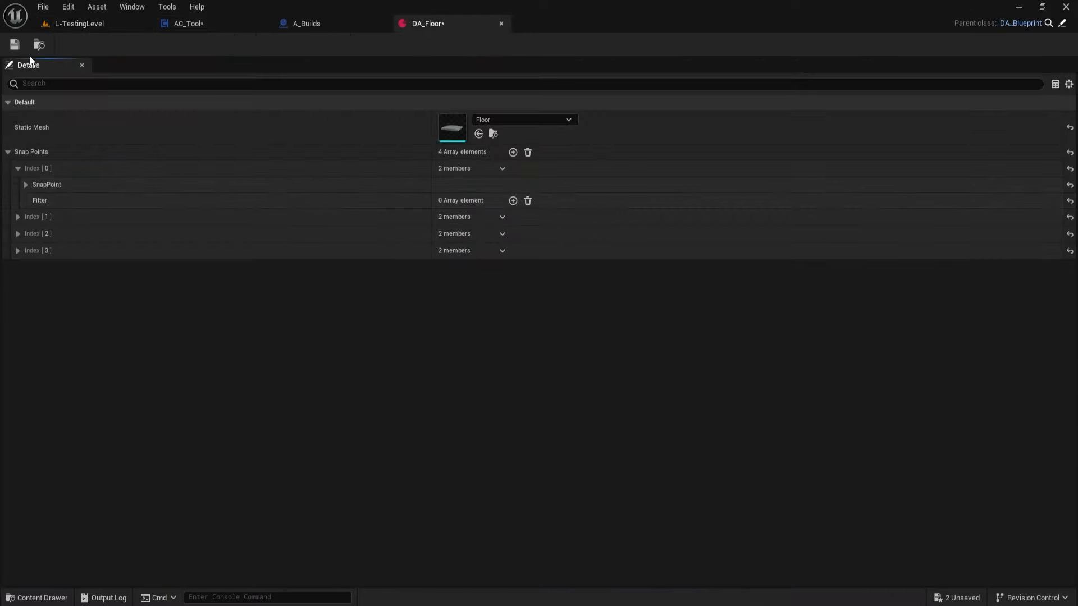
left_click(110, 19)
left_click(182, 29)
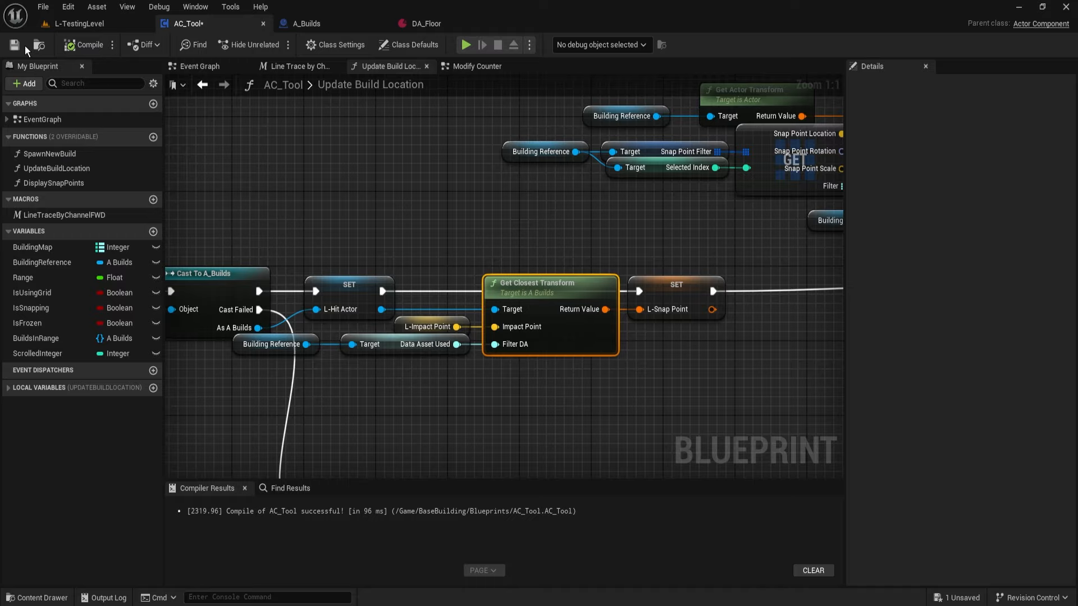
left_click(22, 46)
Duplicate DA_LongStaircase in the DataAssets folder and name the copy DA_Staircase
left_click(106, 25)
right_click_drag(410, 253, 378, 286)
mouse_move(389, 218)
right_mouse_down()
mouse_move(390, 264)
mouse_move(389, 218)
right_mouse_up()
key("ctrl+space")
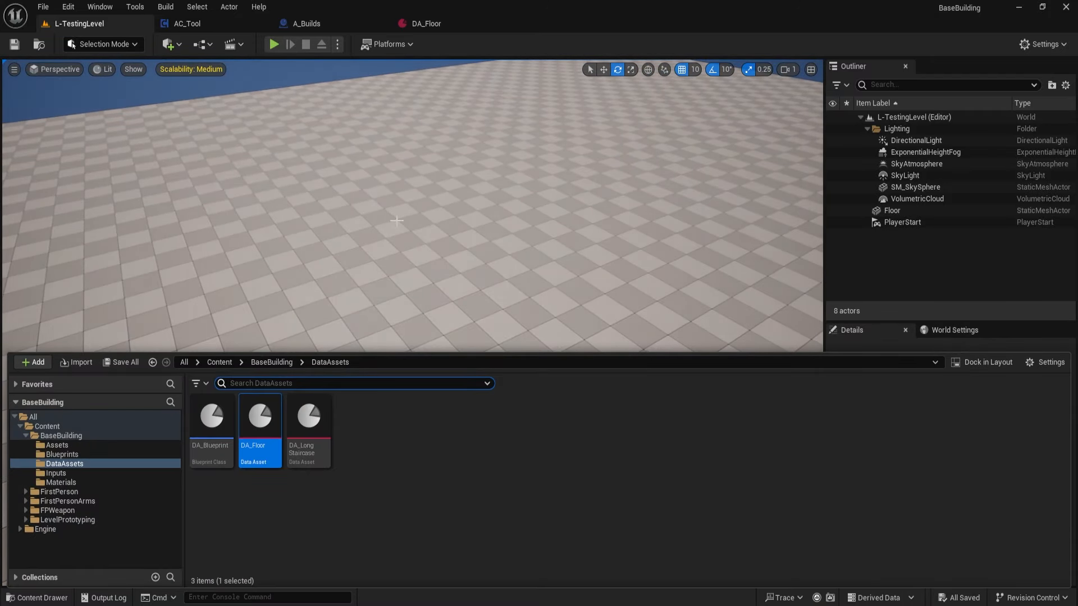
left_click(356, 442)
left_click(314, 424)
key("ctrl+d")
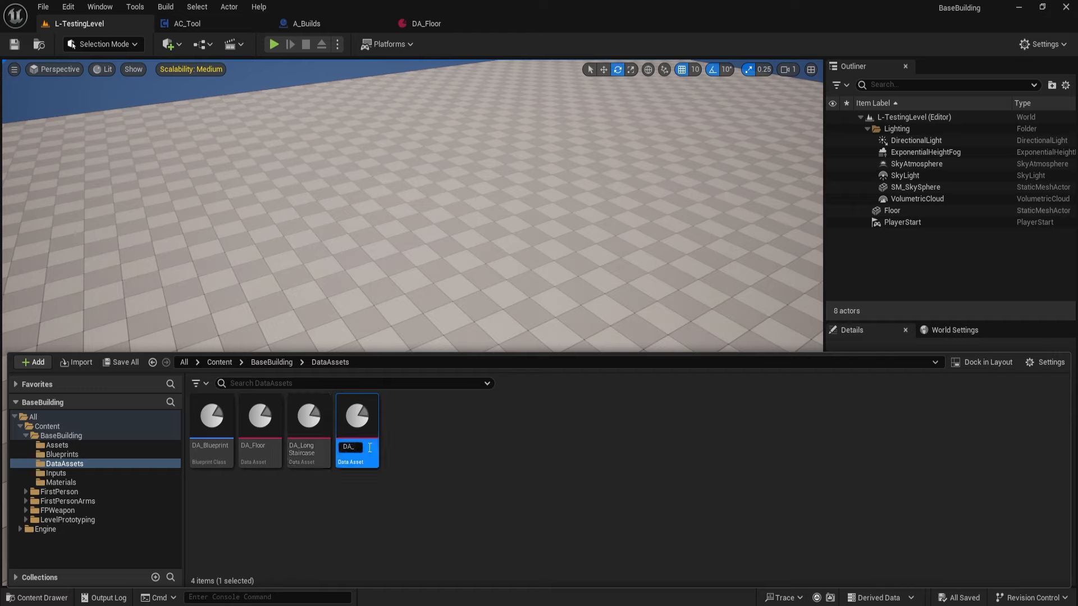
key("Return")
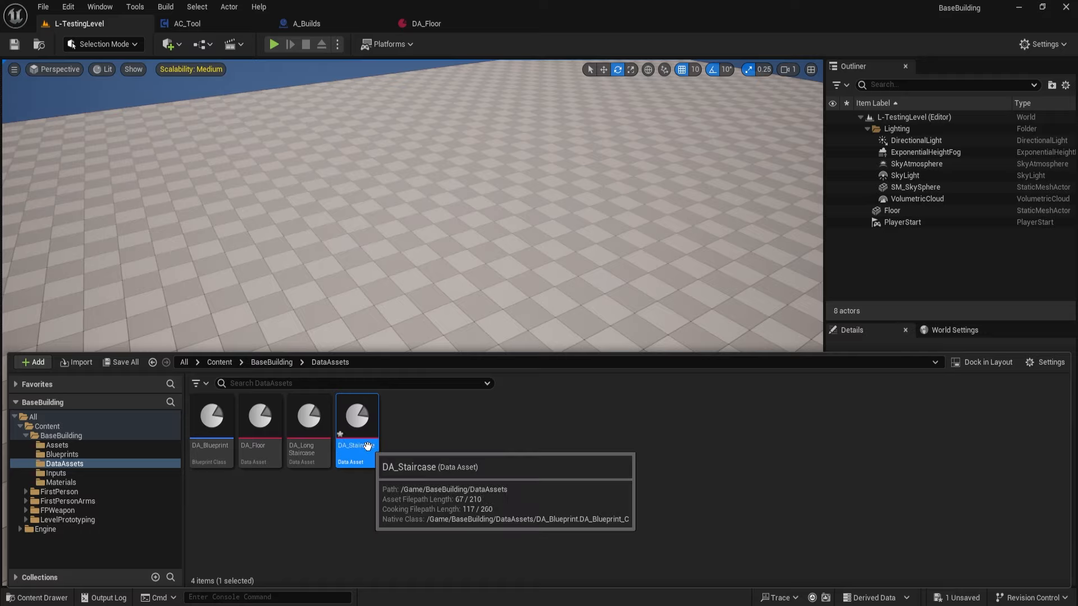
Set DA_Staircase's Static Mesh to Staircase, save it, and close the DA_Staircase and DA_Floor editors
double_click(359, 433)
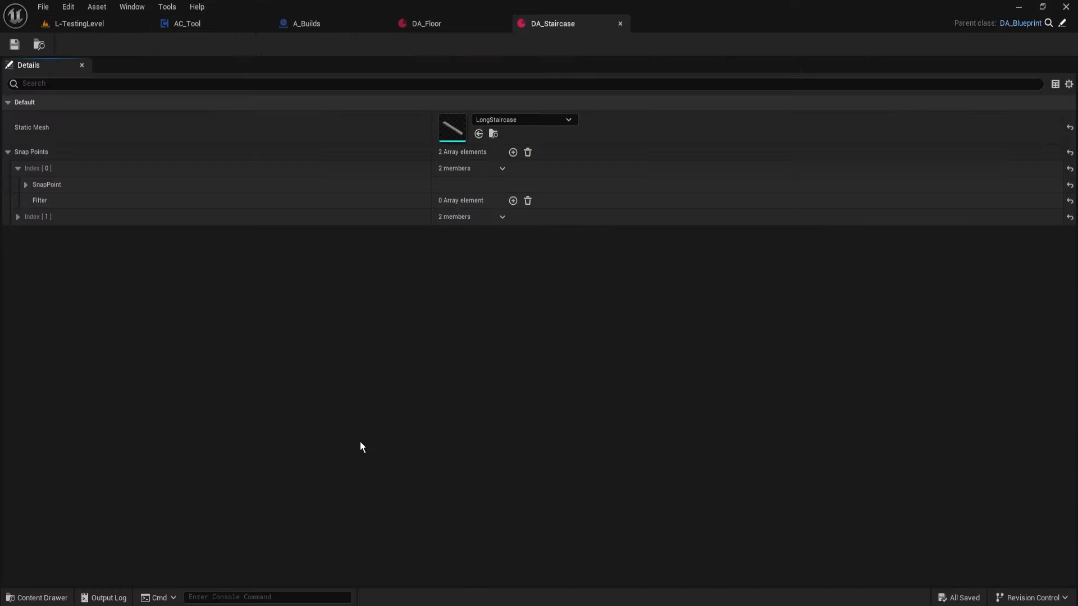
left_click(494, 123)
type("staircase")
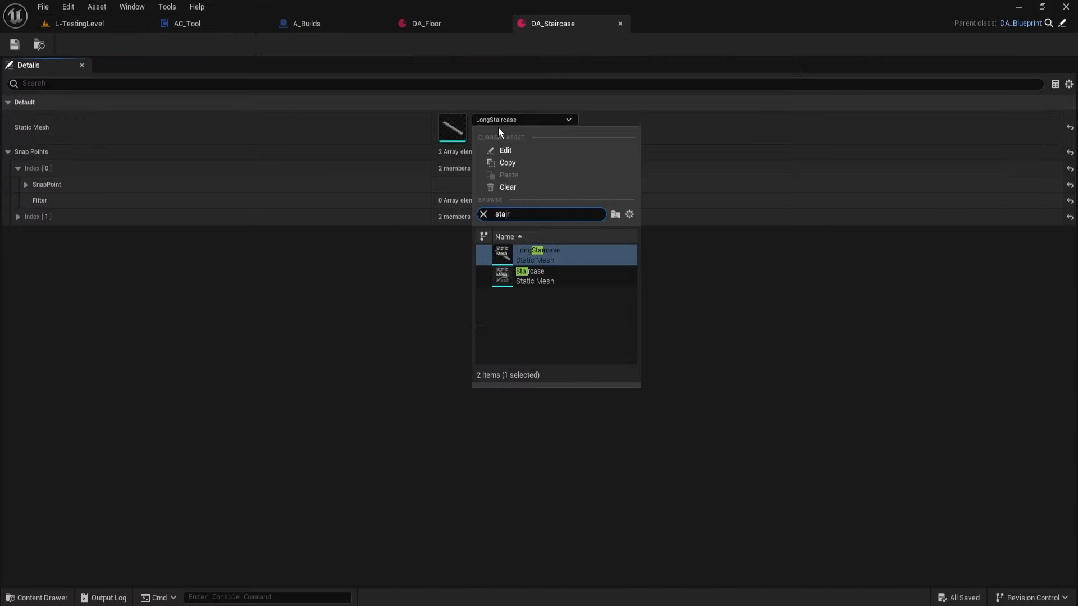
left_click(507, 187)
left_click(522, 120)
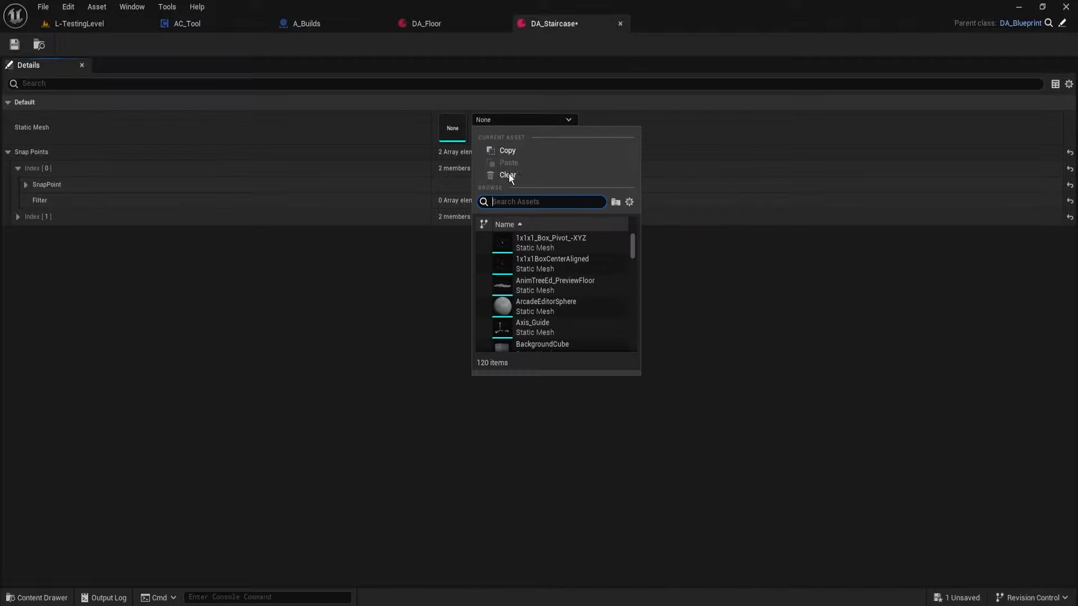
type("staircase")
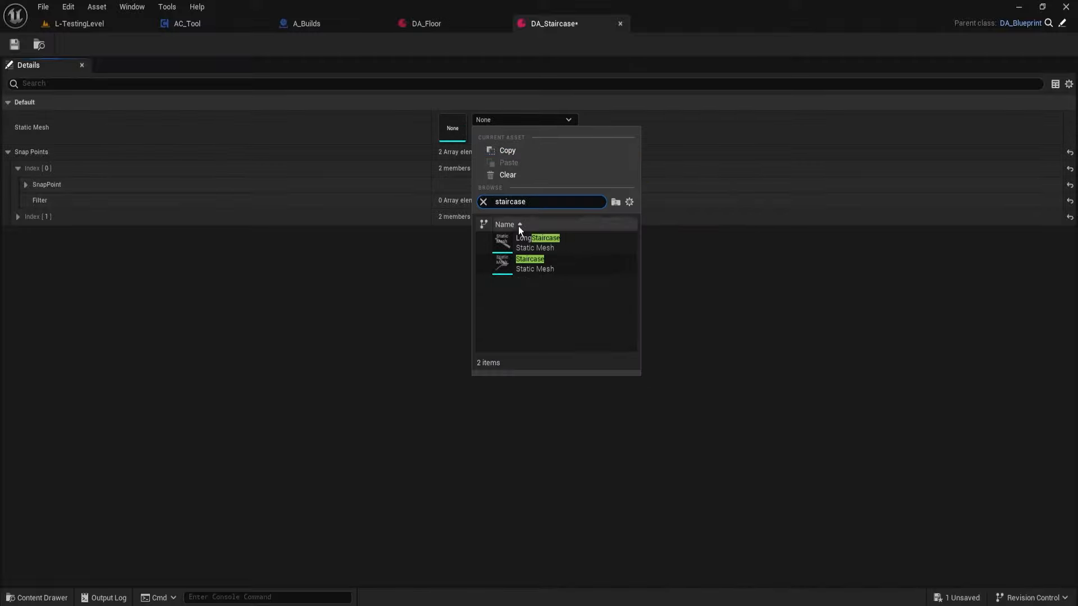
left_click(527, 259)
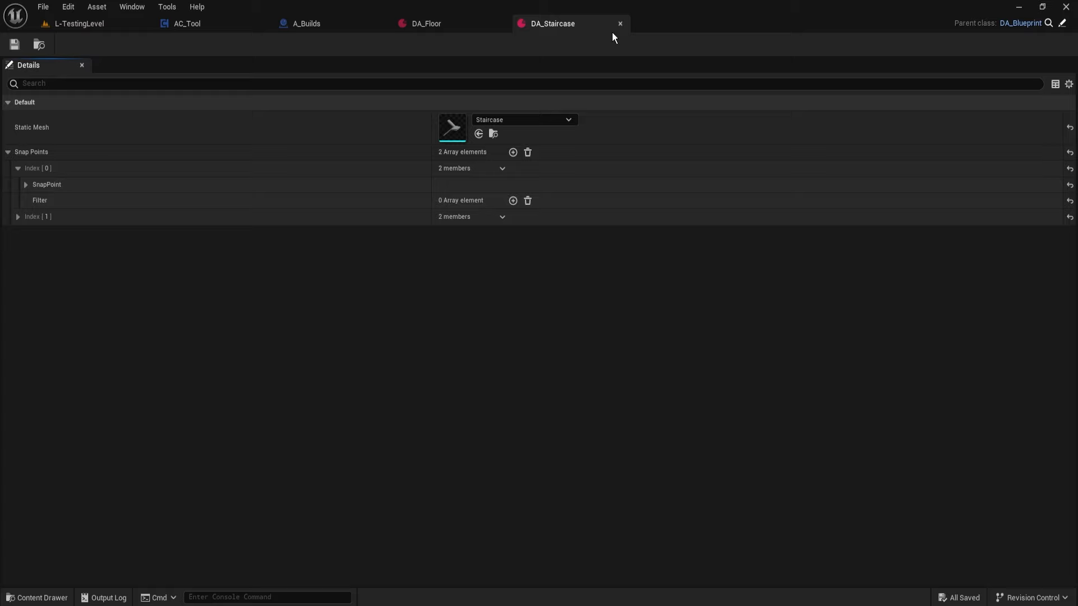
left_click(620, 23)
left_click(502, 24)
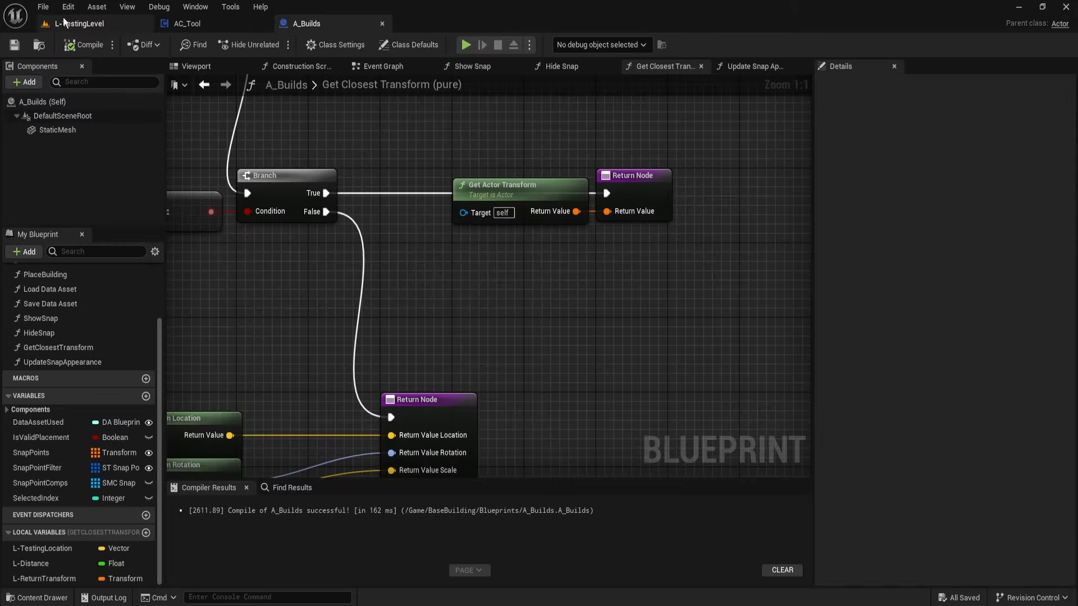
Duplicate DA_Staircase in the DataAssets folder and name the copy DA_Wall
left_click(79, 23)
key("ctrl+space")
key("ctrl+d")
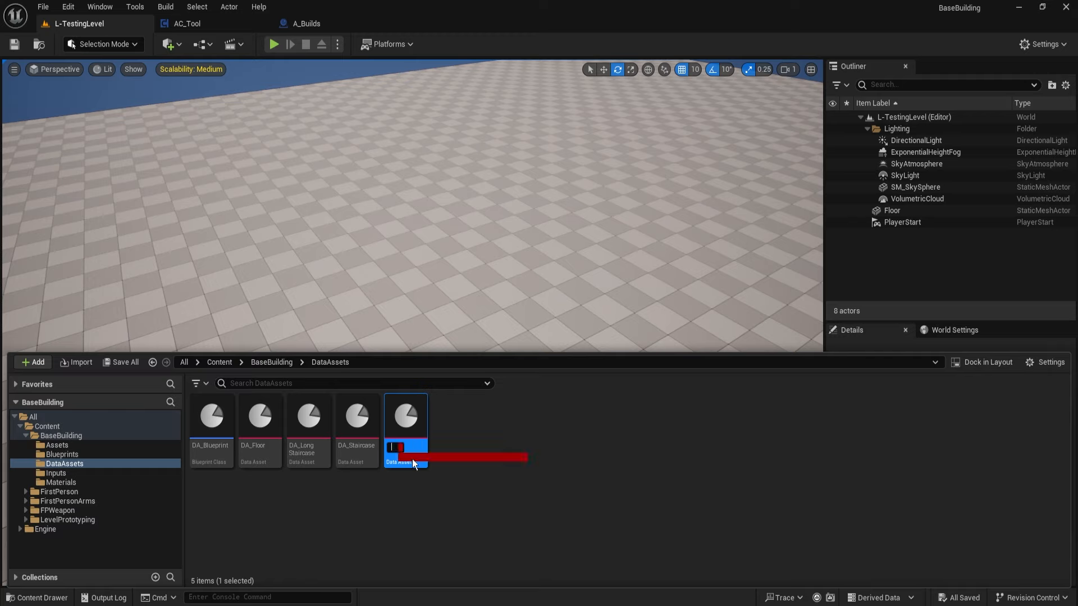
type("DA")
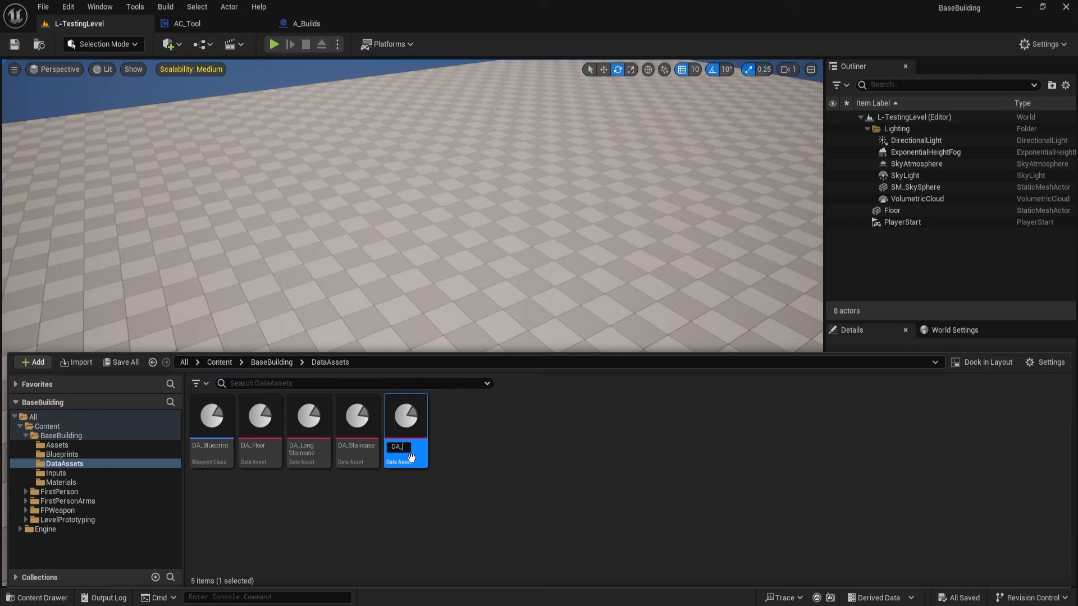
type("_Wall")
key("Return")
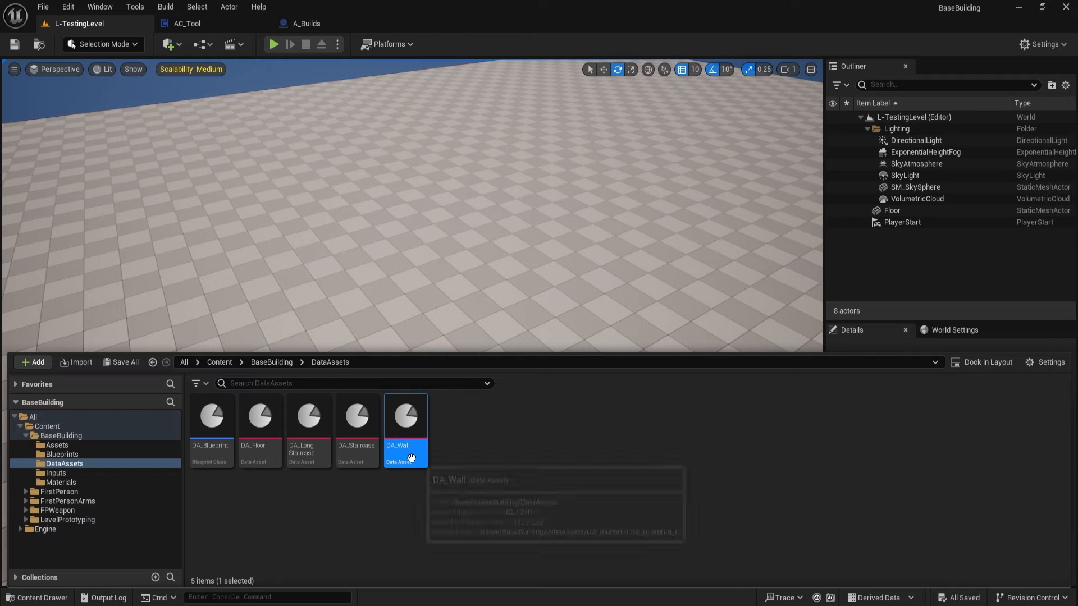
Make two more data asset duplicates in the DataAssets folder, named DA_Table and DA_Statue
key("ctrl+d")
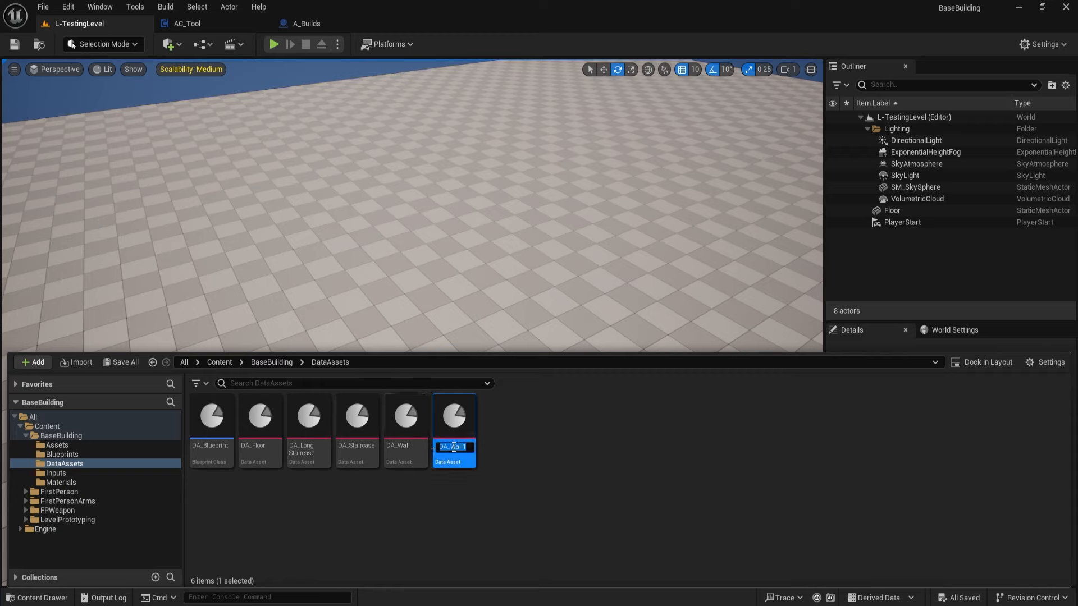
type("DA_Table")
key("Return")
key("ctrl+d")
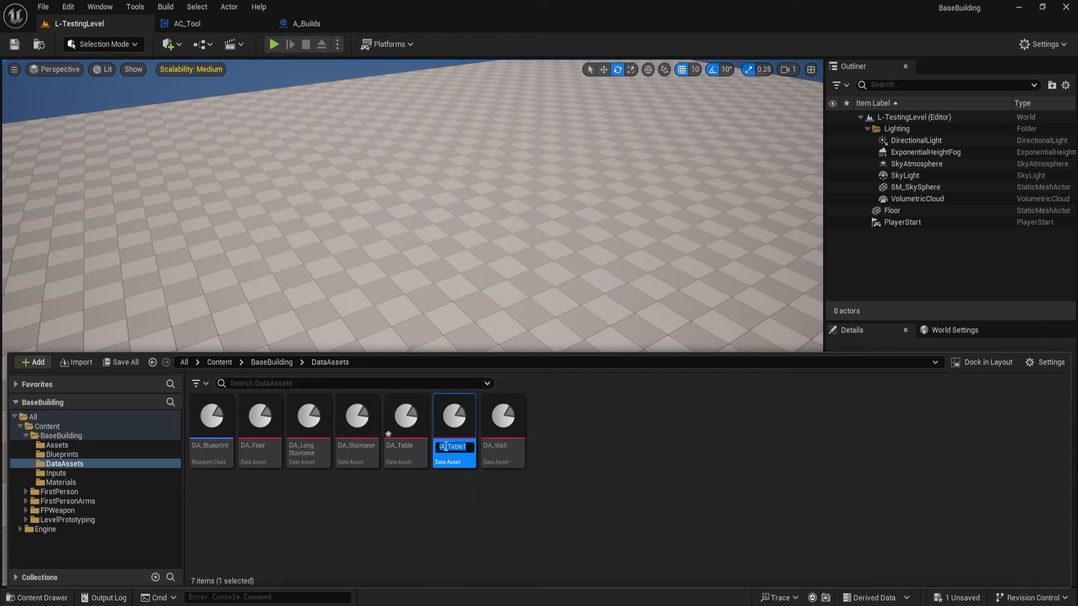
type("Statue")
key("Return")
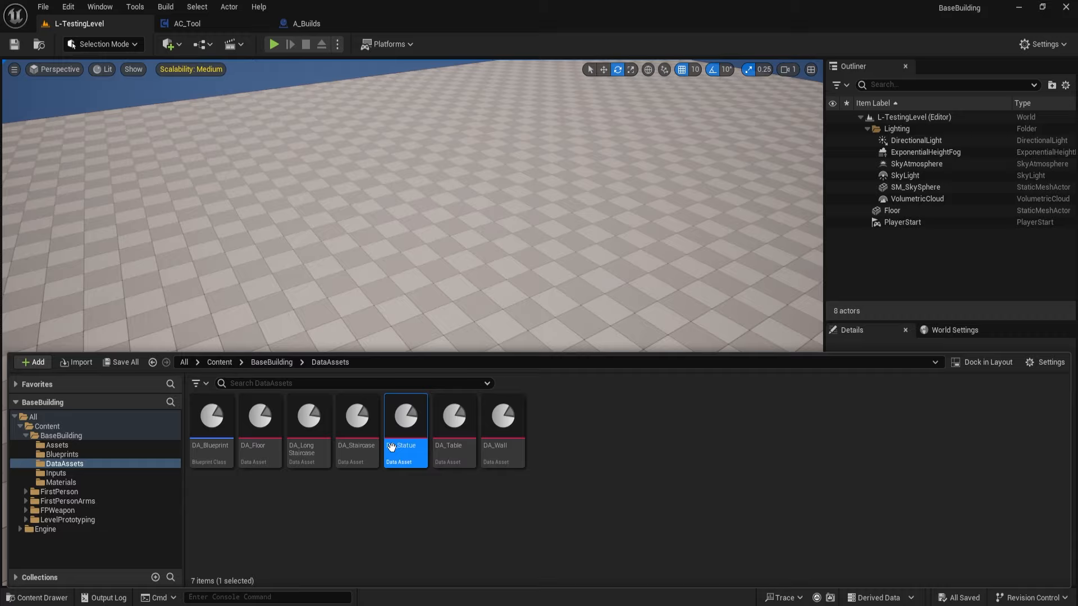
Set DA_Wall's Static Mesh to Wall, save the asset, and close its editor
left_click(495, 430)
double_click(496, 431)
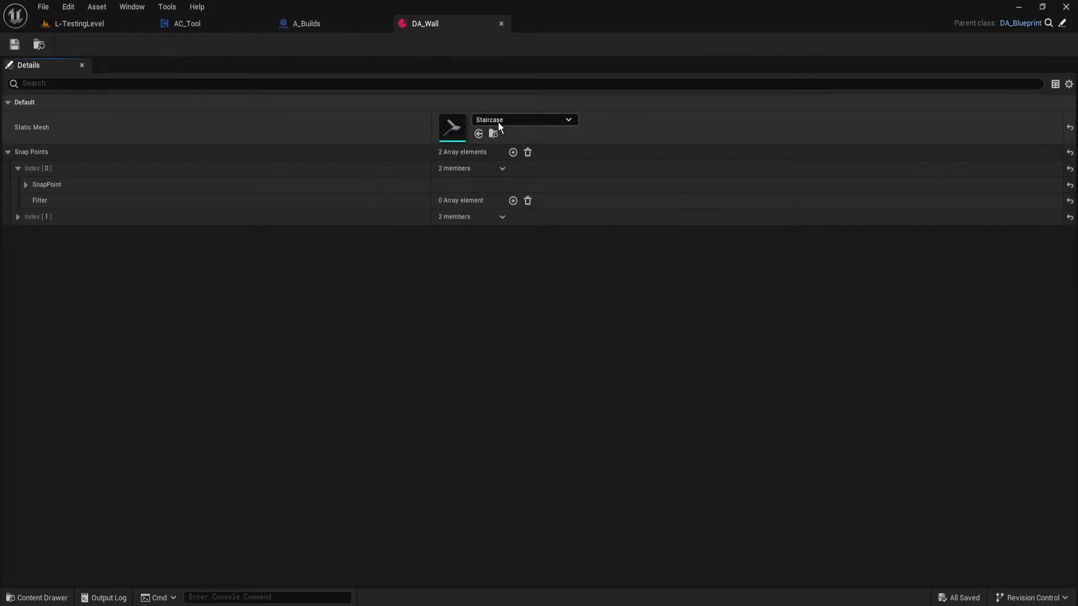
left_click(497, 122)
type("wall")
left_click(533, 256)
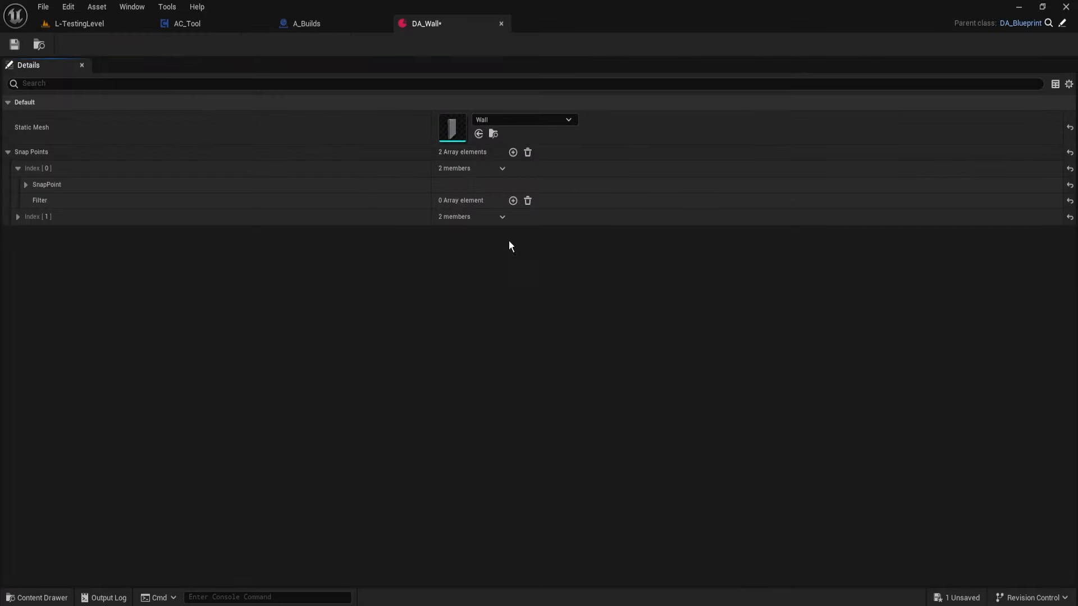
key("ctrl+s")
left_click(501, 23)
Set DA_Table's Static Mesh to Table, save the asset, and close its editor
key("ctrl+space")
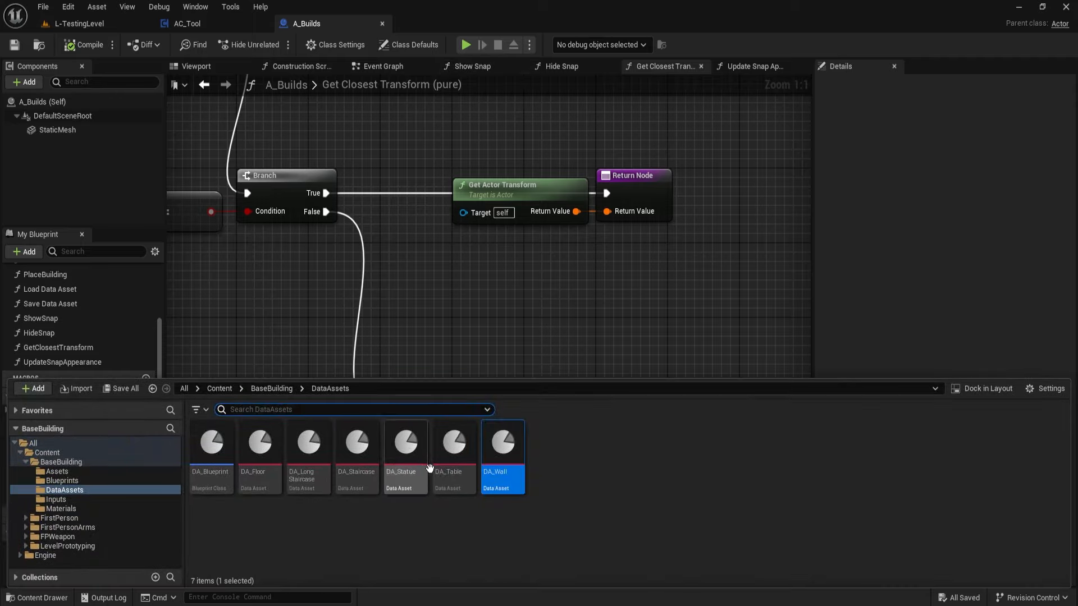
left_click(455, 446)
double_click(455, 447)
left_click(510, 120)
type("table")
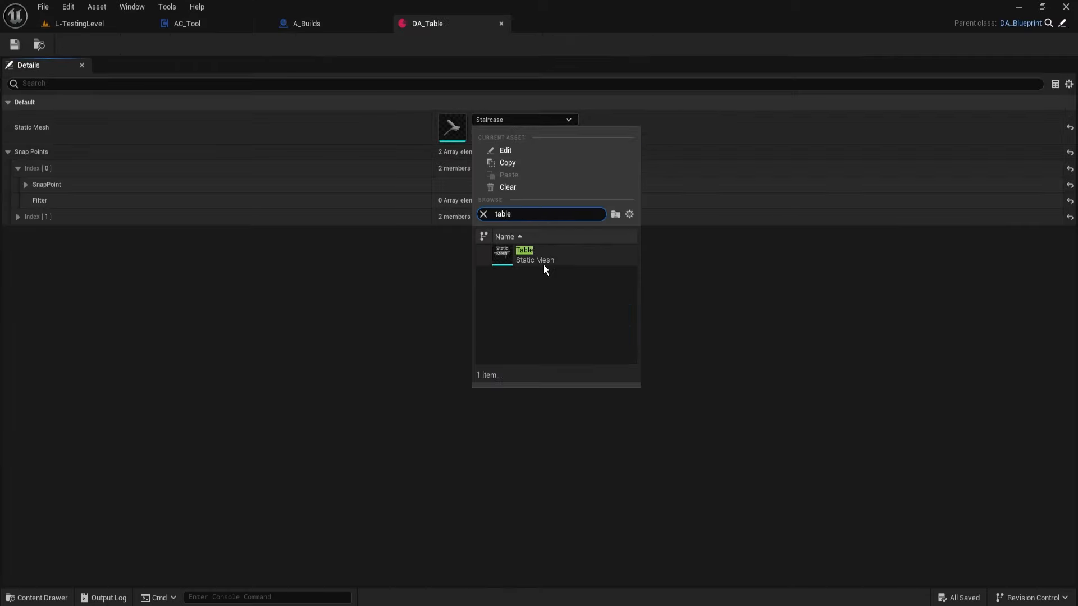
left_click(544, 265)
key("ctrl+s")
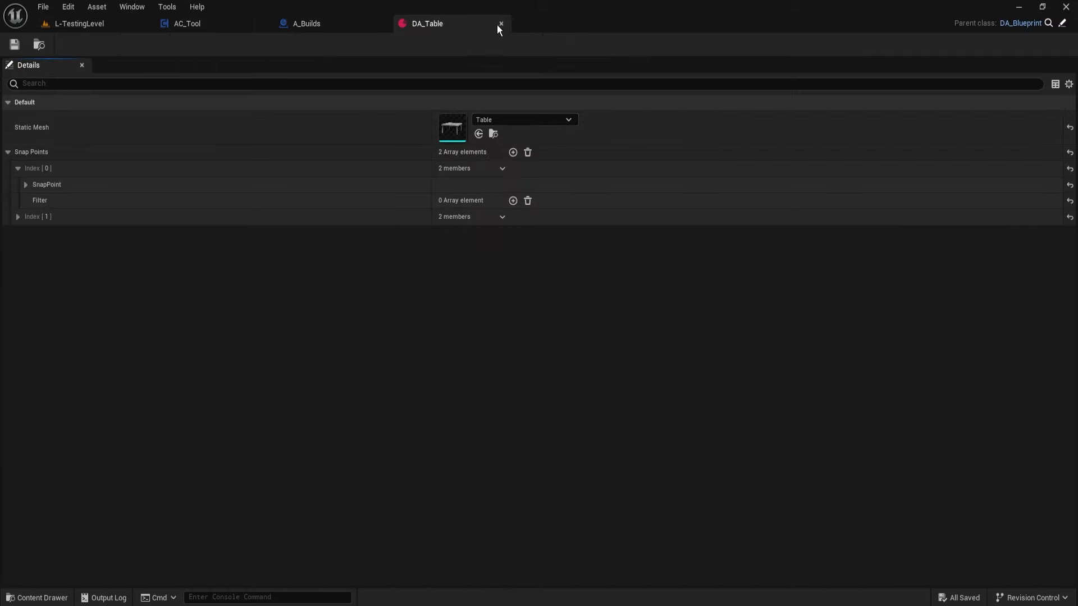
left_click(501, 23)
Open the DA_Statue data asset for editing
key("ctrl+space")
left_click(396, 449)
double_click(396, 449)
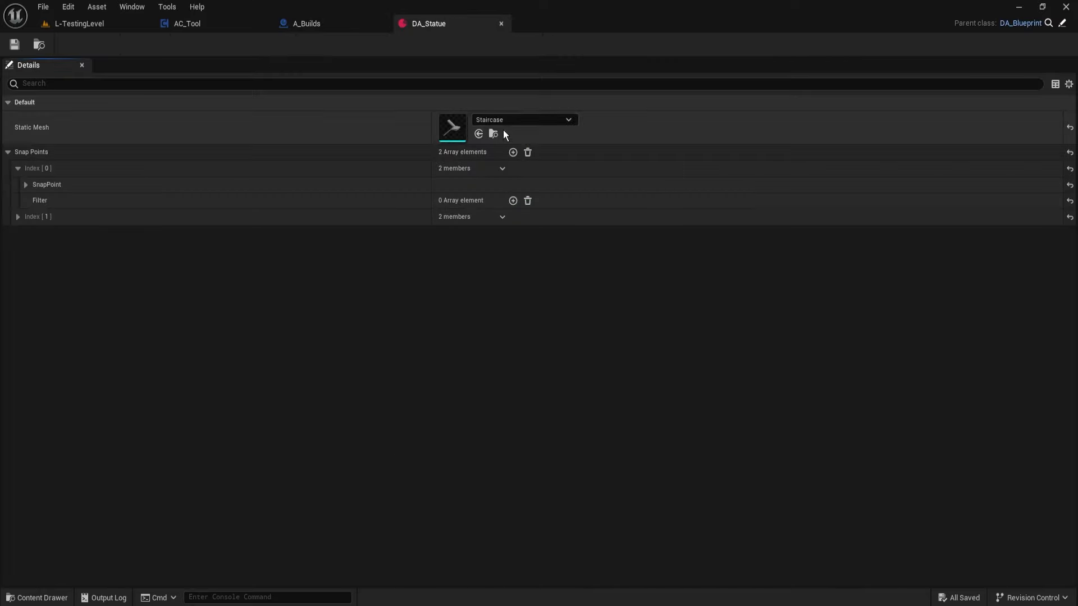
left_click(503, 120)
type("staue")
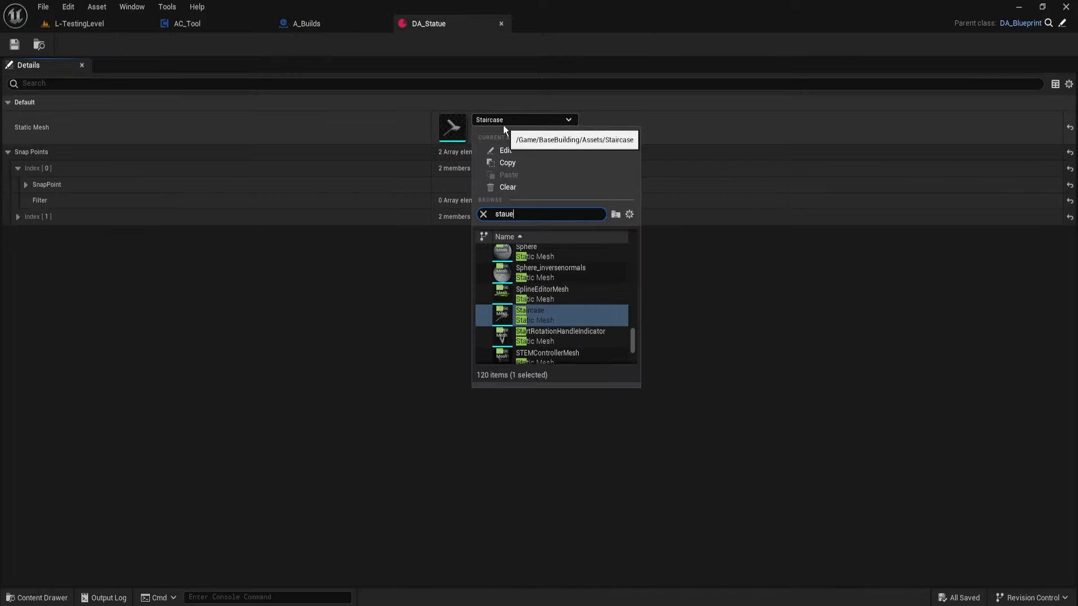
left_click(389, 355)
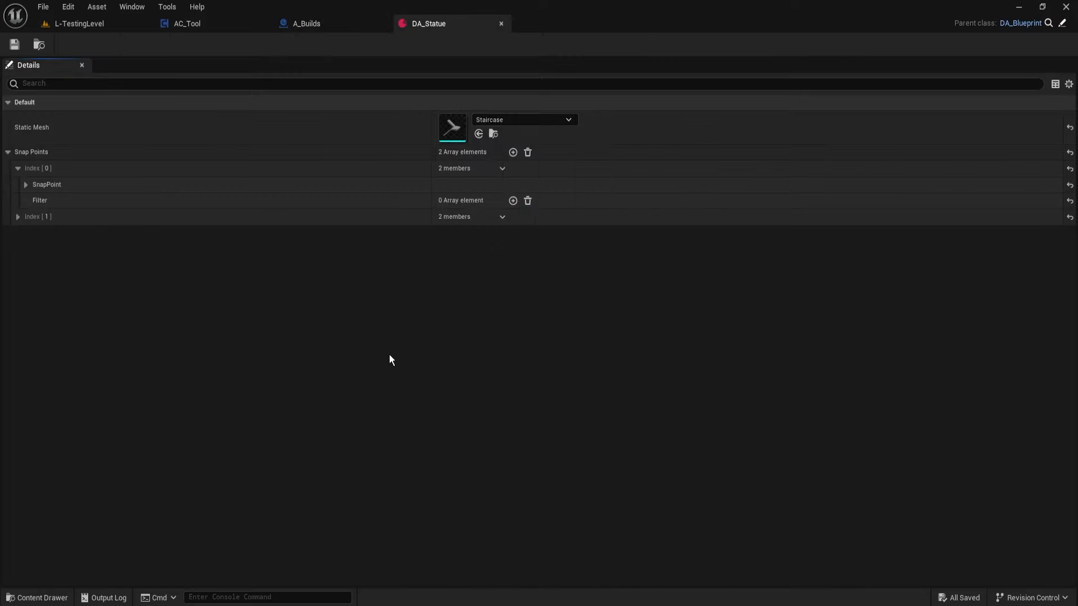
Assign the Pyramid mesh from the BaseBuilding Assets folder as DA_Statue's Static Mesh, save the asset, and close its editor
key("ctrl+space")
left_click(276, 395)
double_click(218, 448)
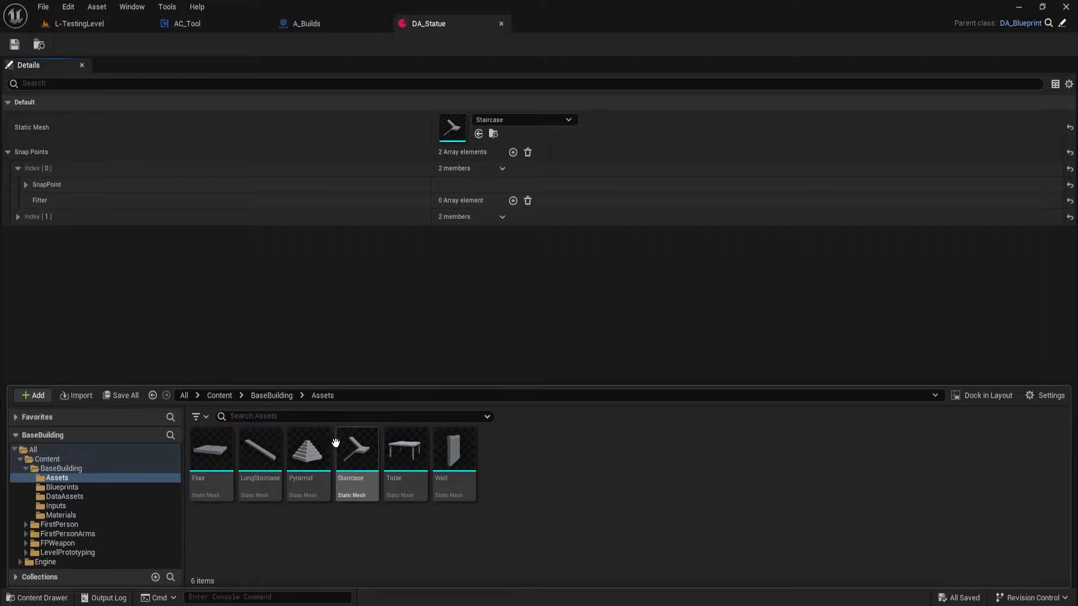
left_click(324, 453)
left_click(479, 134)
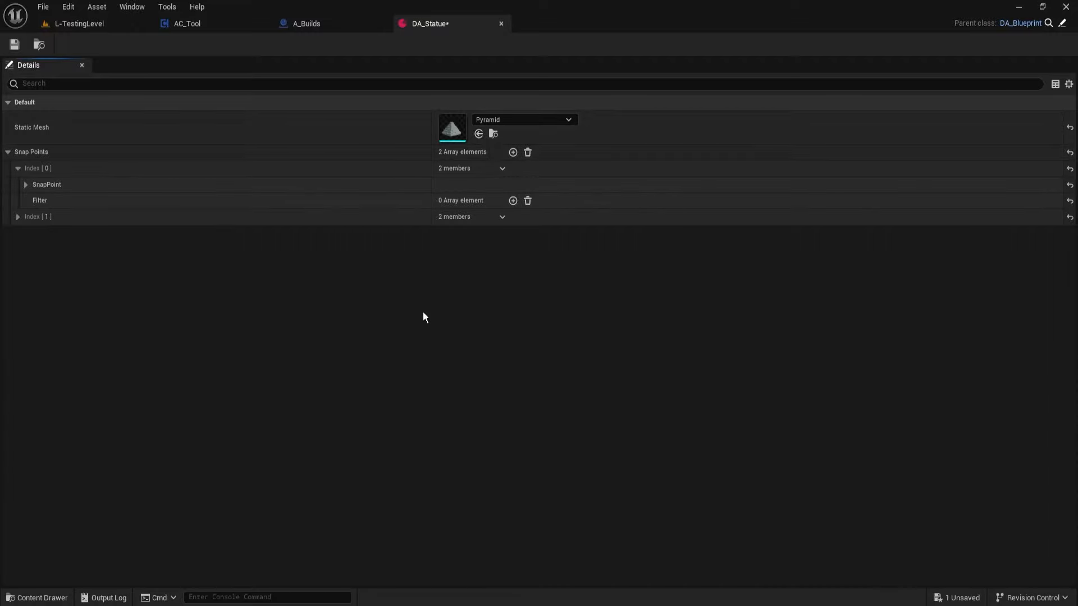
left_click(500, 24)
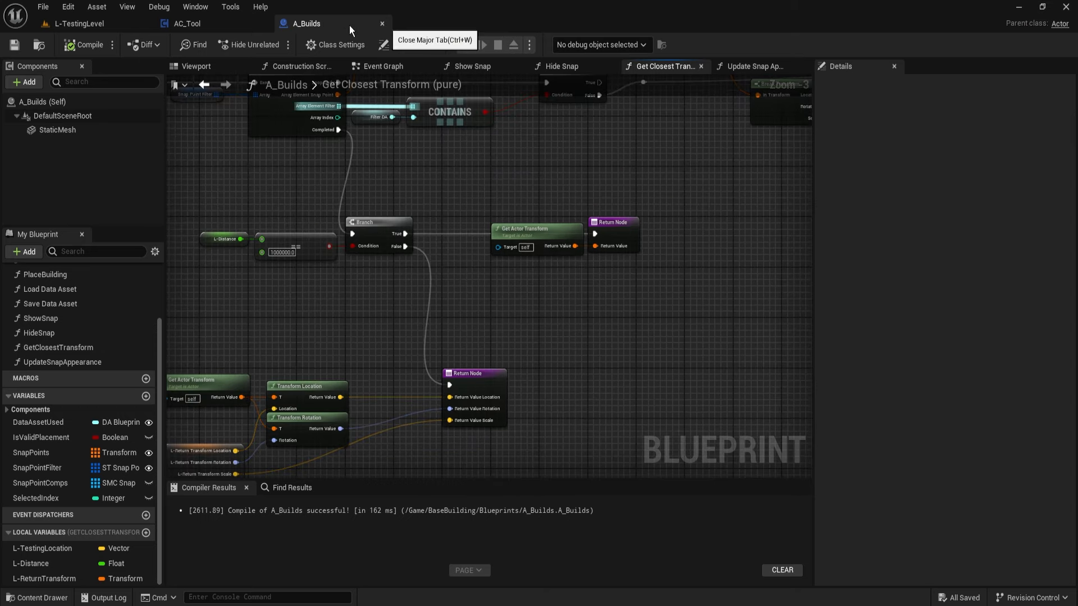
Close the A_Builds and AC_Tool editors and place an A_Builds actor from the Blueprints folder on the L-TestingLevel floor
left_click(382, 24)
left_click(264, 23)
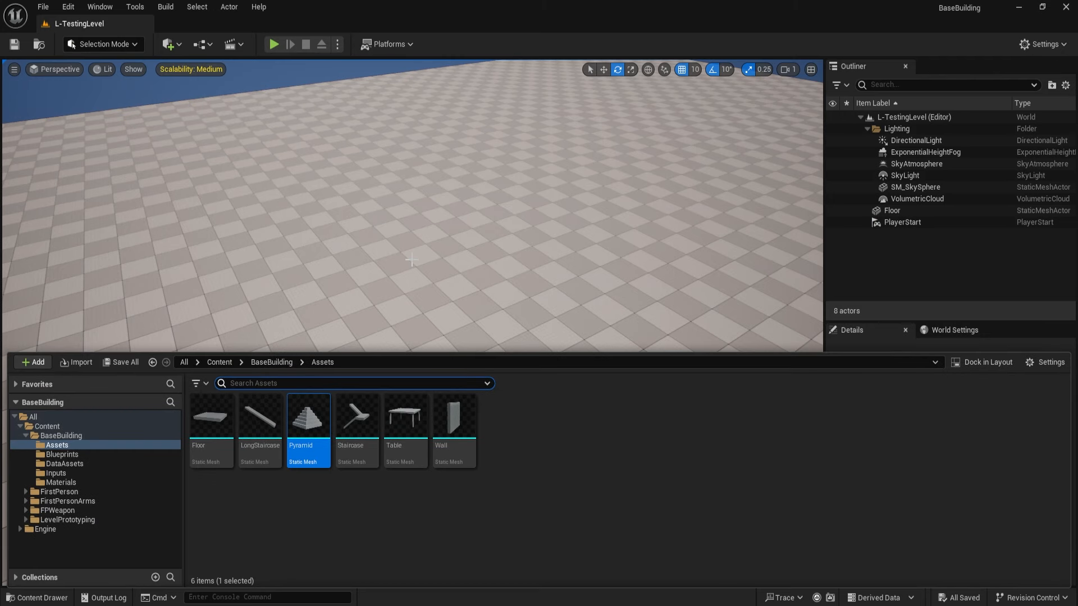
left_click(272, 362)
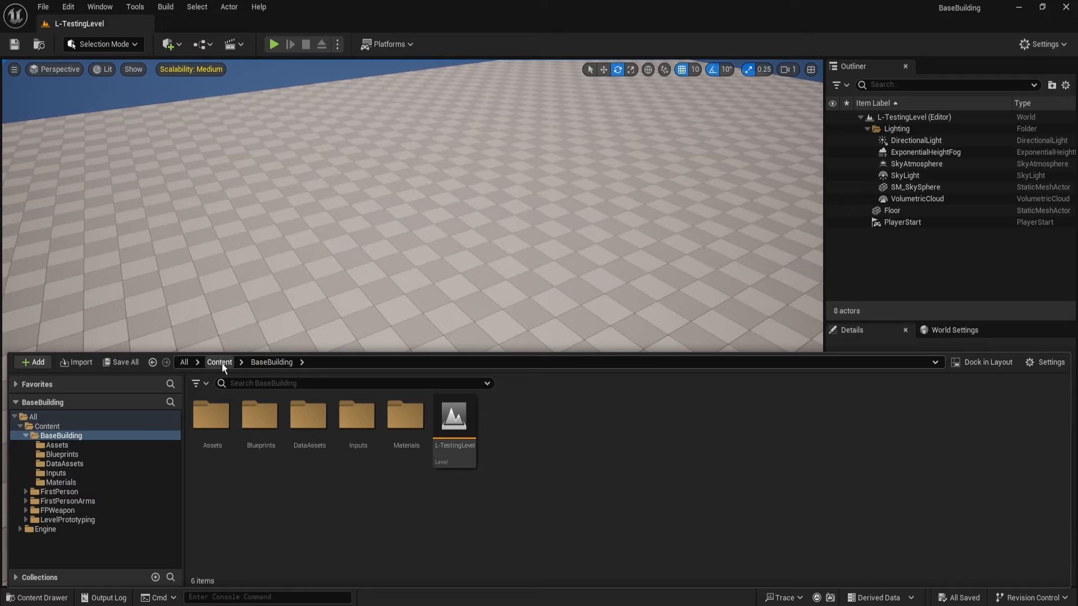
double_click(263, 420)
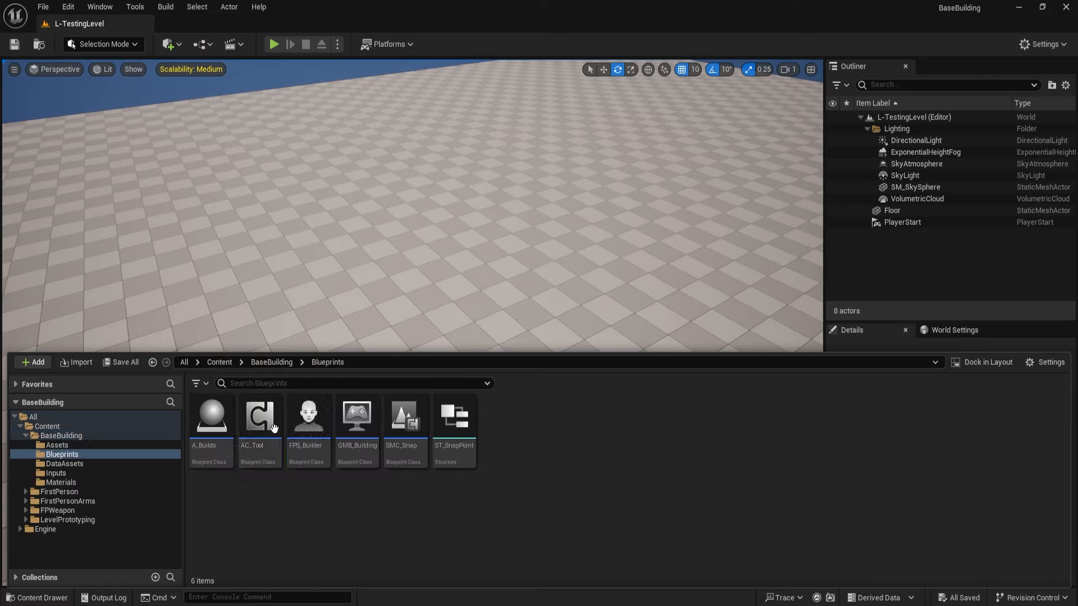
left_click_drag(232, 418, 572, 294)
key("f")
left_click_drag(592, 374, 795, 373, "alt")
key("w")
left_click_drag(400, 307, 430, 324)
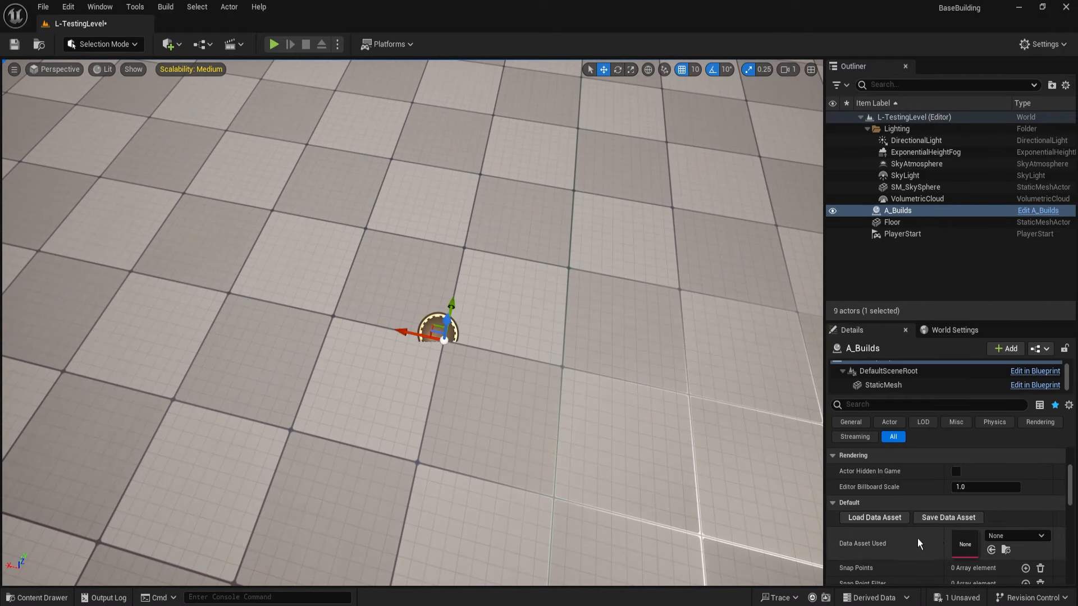
Set the placed A_Builds actor's Data Asset Used to DA_Staircase and load the data asset
scroll(918, 541, "down", 1)
left_click(1017, 515)
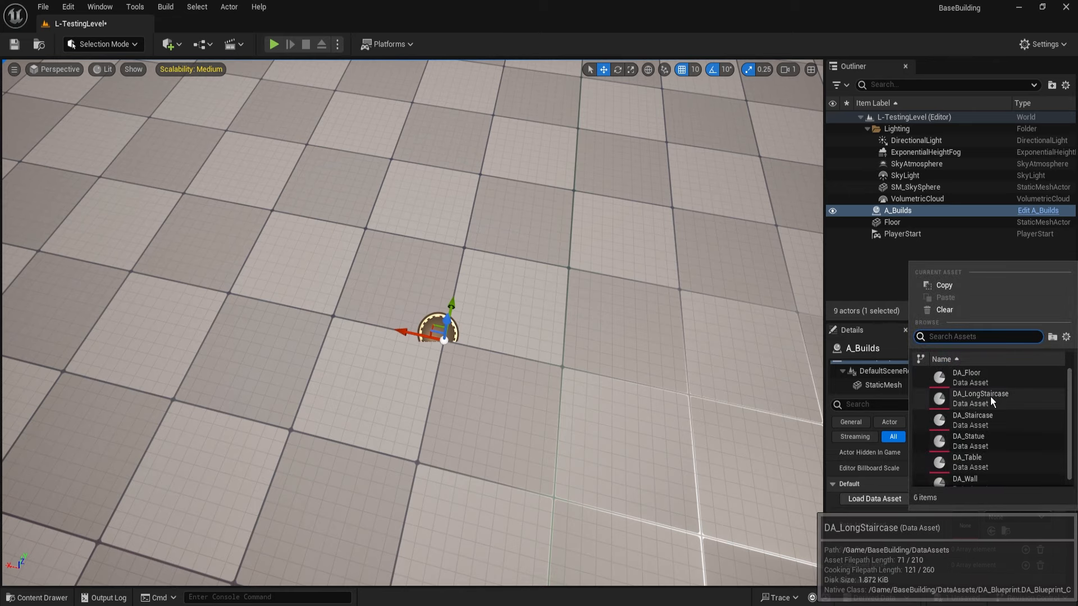
left_click(971, 420)
right_click_drag(621, 437, 622, 437)
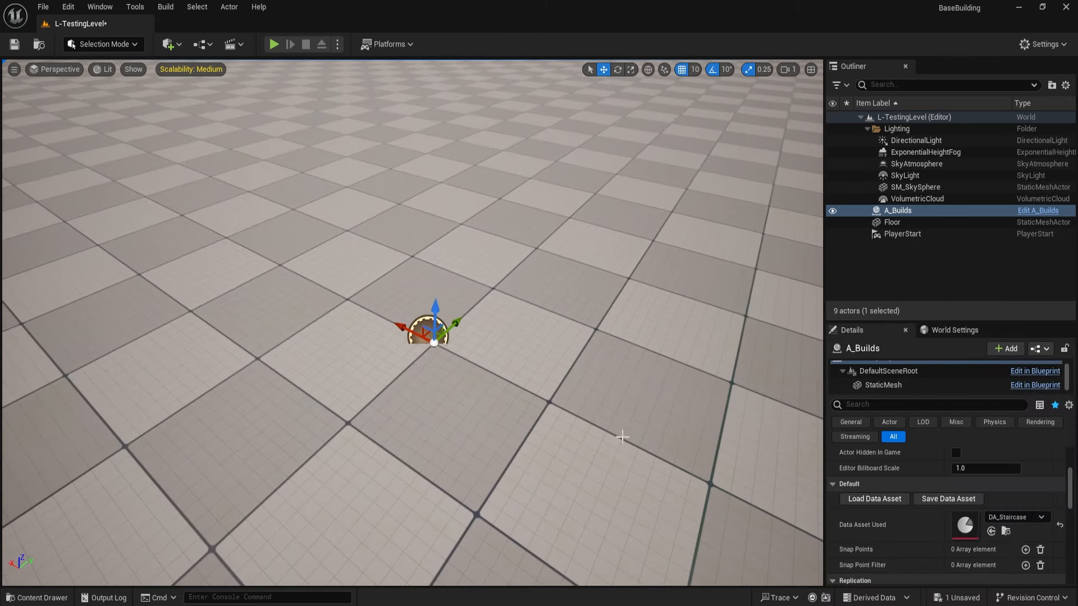
left_click(891, 499)
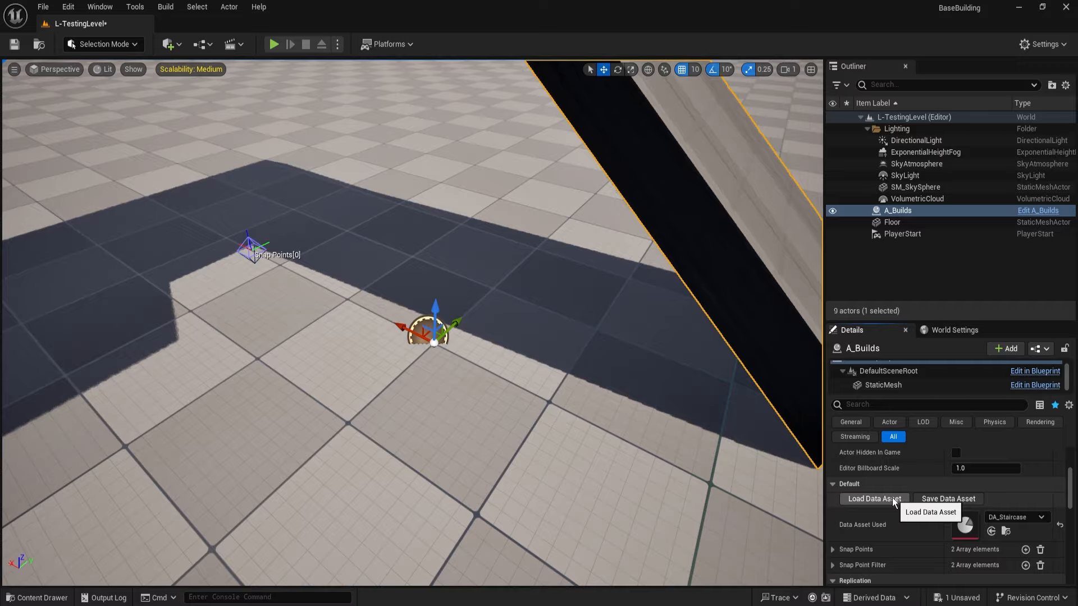
Move Snap Points[0] to the foot of the staircase's lower flight, rotate it about the vertical axis, and expand the Snap Points array
left_click_drag(569, 441, 337, 349, "alt")
scroll(551, 441, "down", 4)
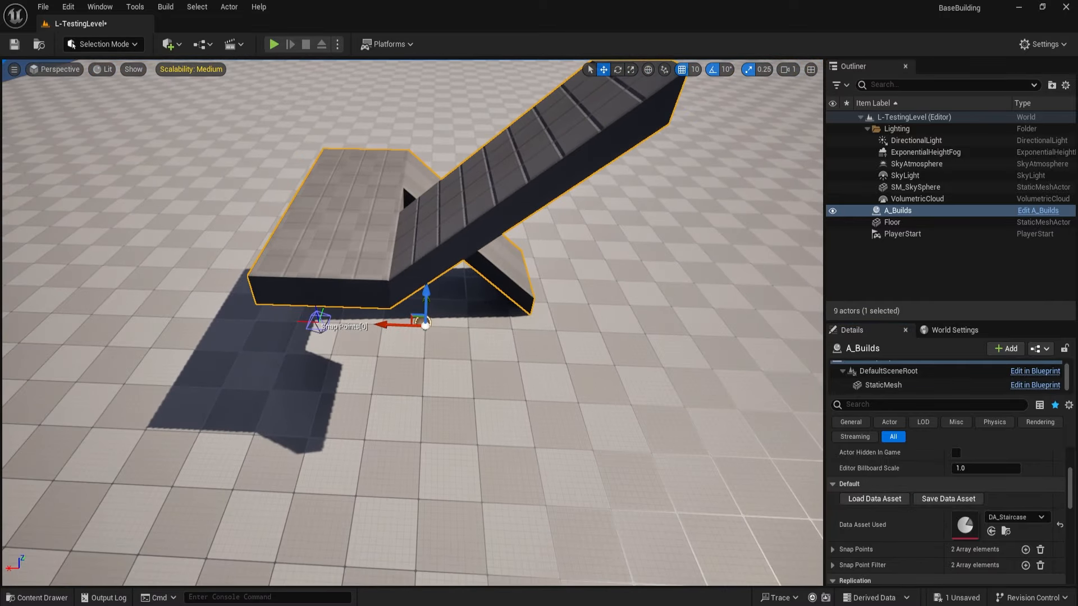
left_click(318, 324)
left_click_drag(286, 324, 402, 269)
key("e")
left_click_drag(505, 527, 549, 514)
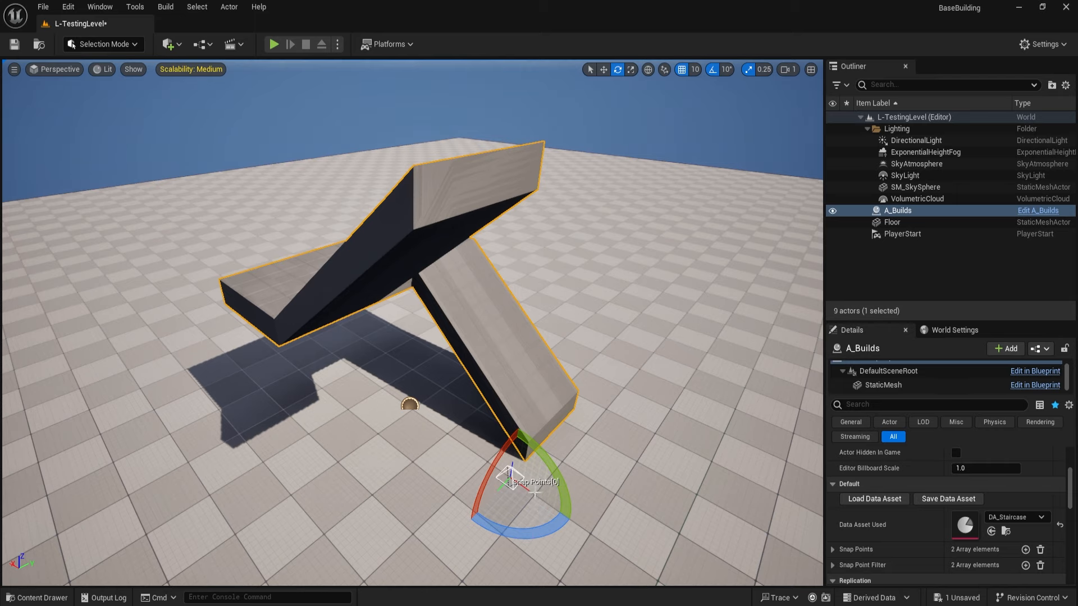
key("w")
left_click_drag(530, 488, 604, 486, "alt")
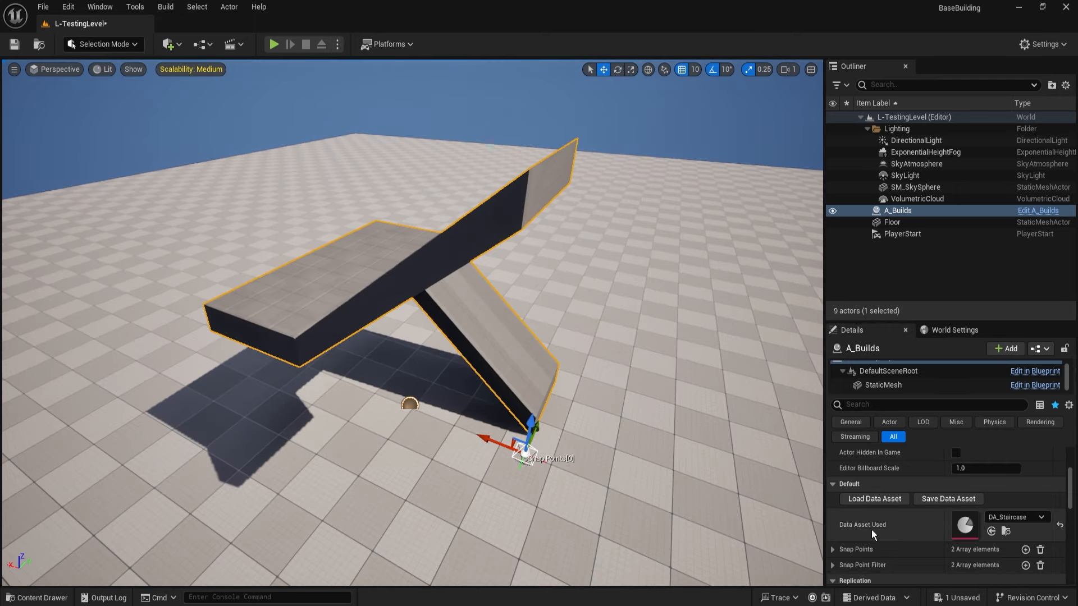
left_click(835, 549)
scroll(838, 533, "down", 2)
left_click(842, 510)
left_click(843, 511)
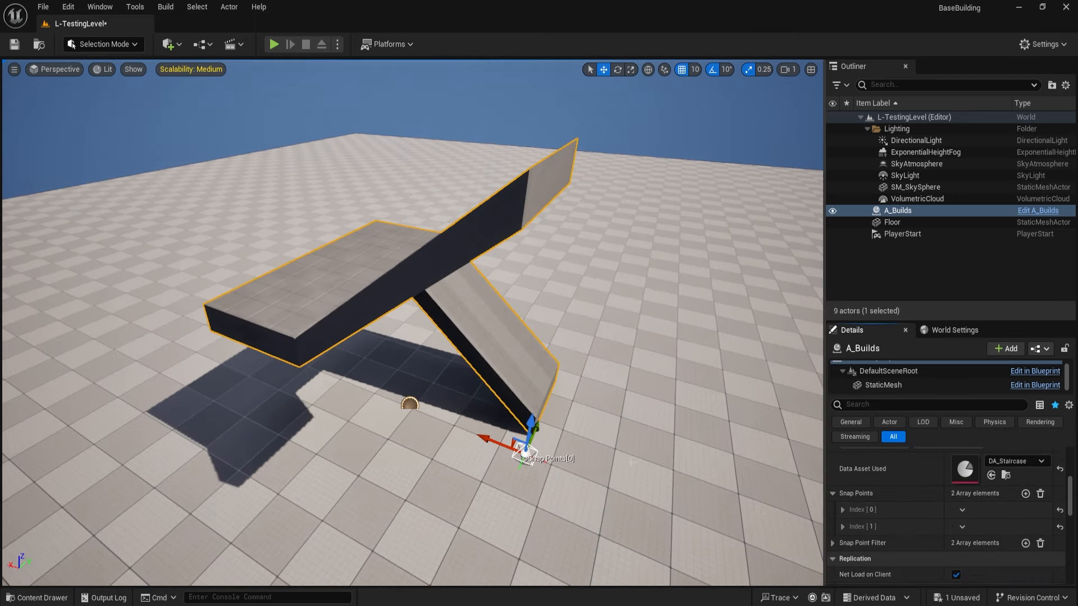
Move Snap Points[1] to the high end of the staircase's upper flight, at about location -240, 0, 500
mouse_move(590, 455)
right_mouse_down()
mouse_move(629, 404)
mouse_move(590, 455)
right_mouse_up()
left_click(515, 376)
right_click_drag(514, 376, 365, 472)
right_click_drag(665, 385, 775, 355)
left_click_drag(594, 199, 249, 230)
right_click_drag(242, 229, 67, 269)
left_click_drag(412, 323, 434, 336, "alt")
Set snap point Index 1's Location X to -250 and save the level
left_click(844, 527)
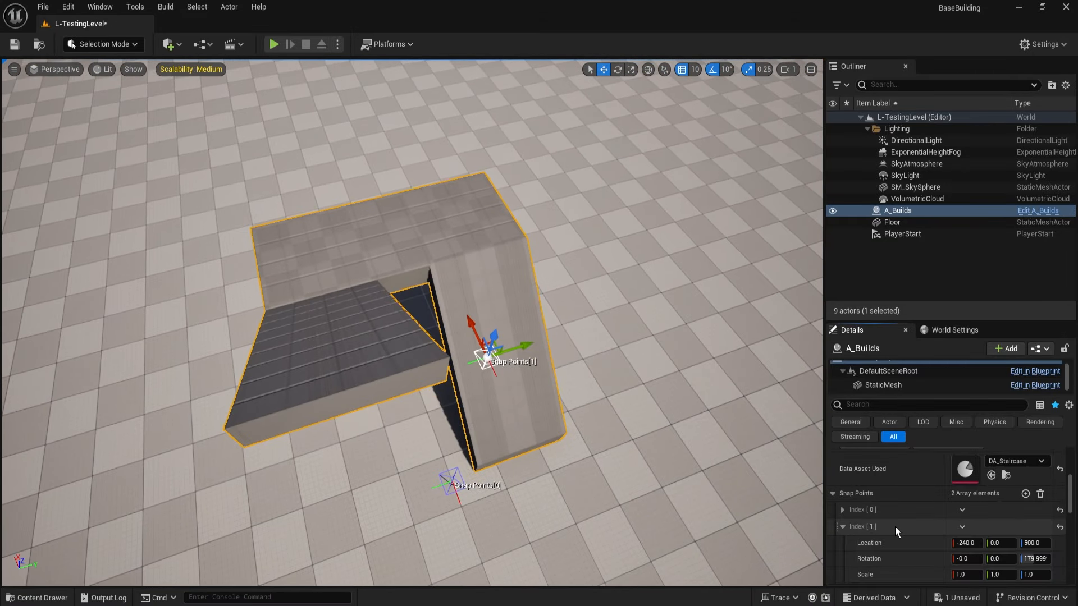
scroll(895, 526, "down", 1)
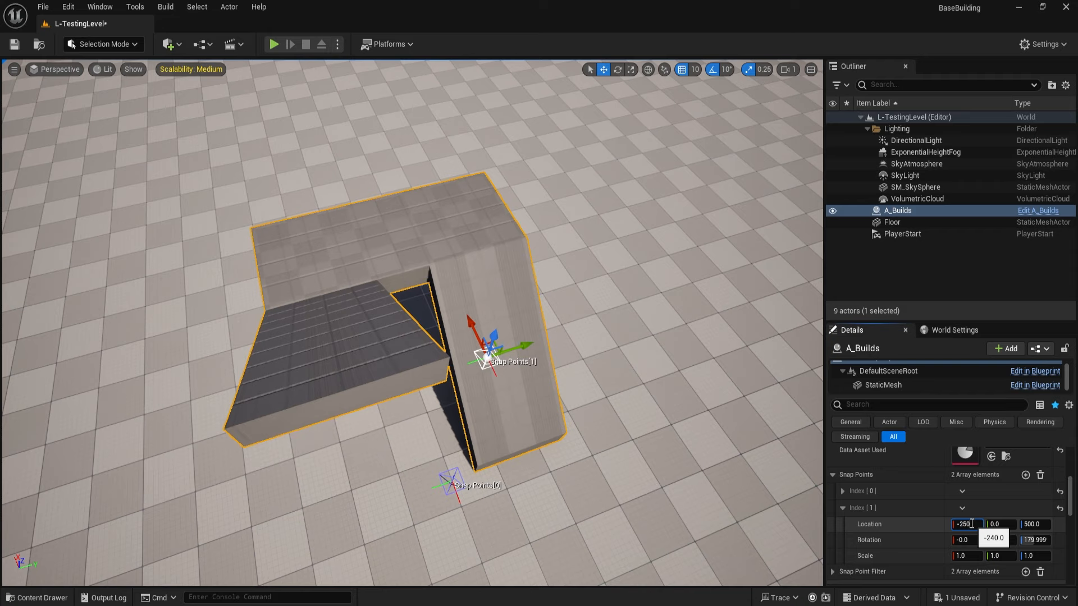
key("Return")
left_click_drag(503, 423, 457, 449, "alt")
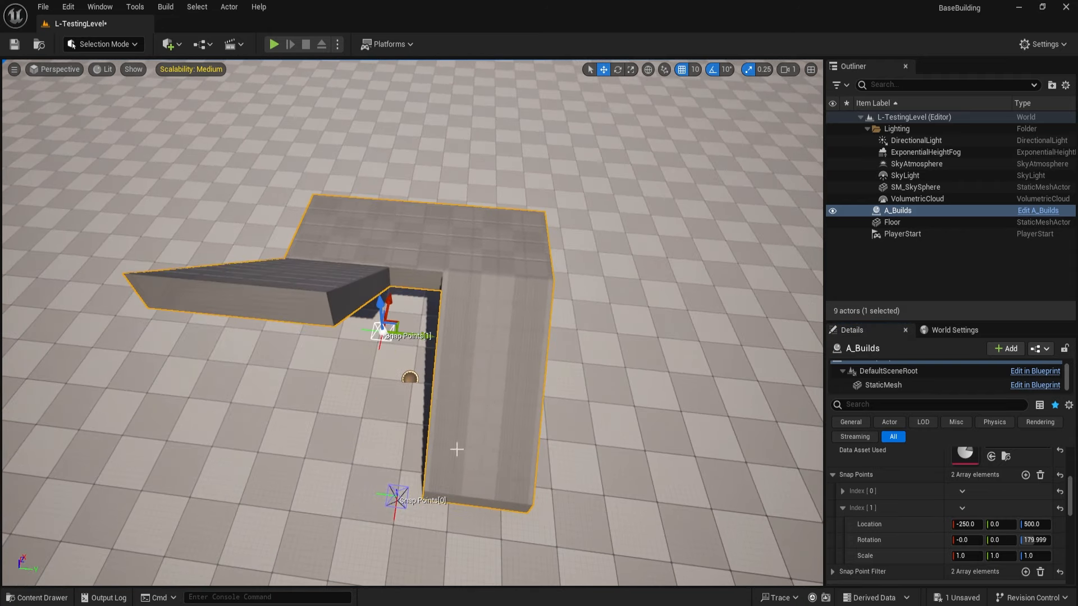
left_click_drag(371, 371, 407, 419, "alt")
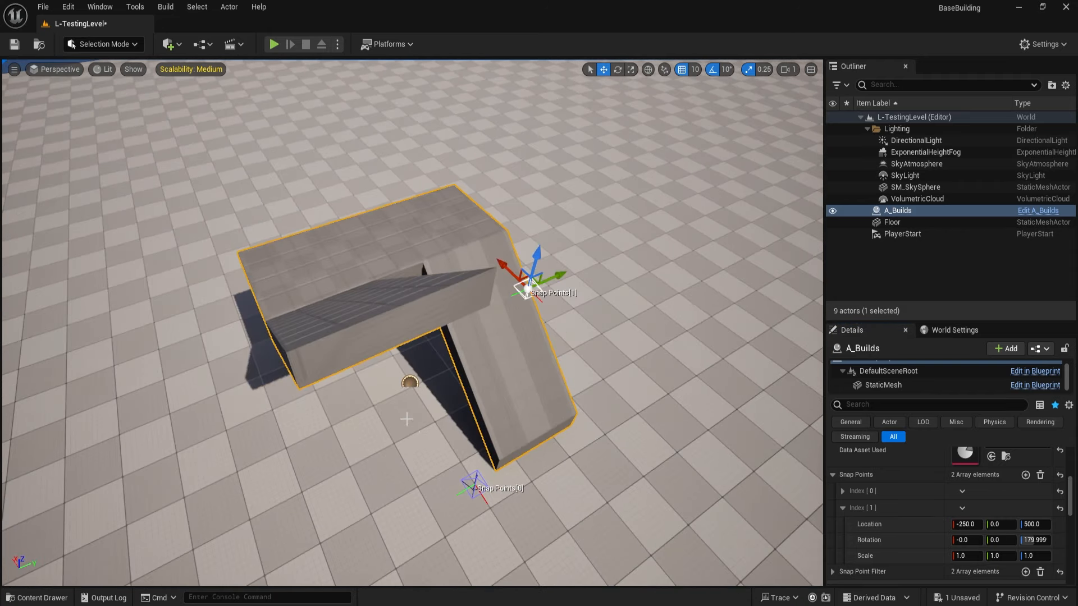
left_click(13, 45)
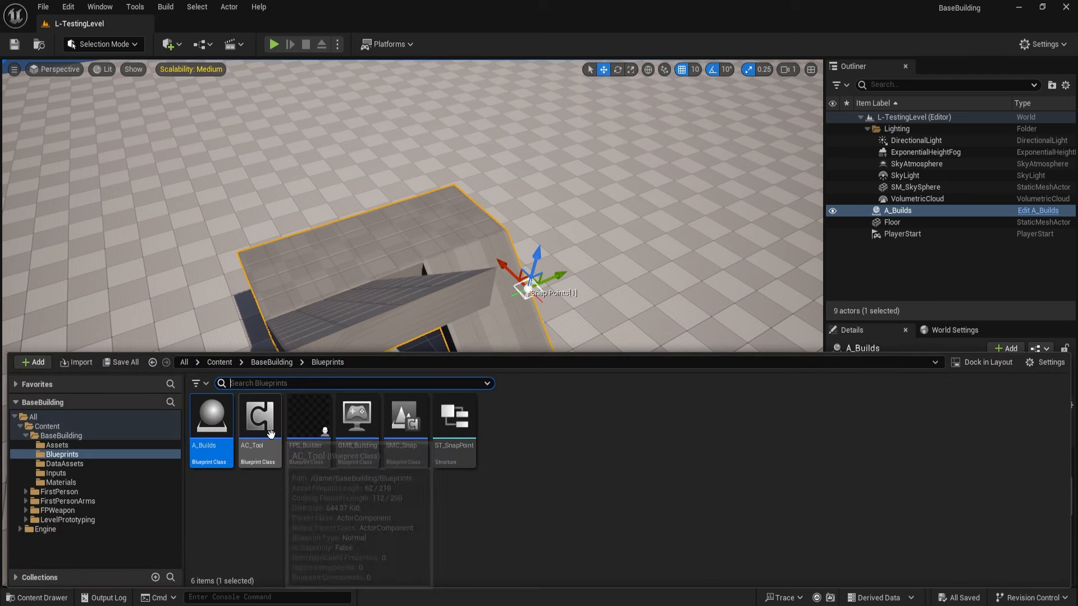
Open AC_Tool and add an element with key 3 and value DA_Staircase to the BuildingMap variable's default value
double_click(259, 418)
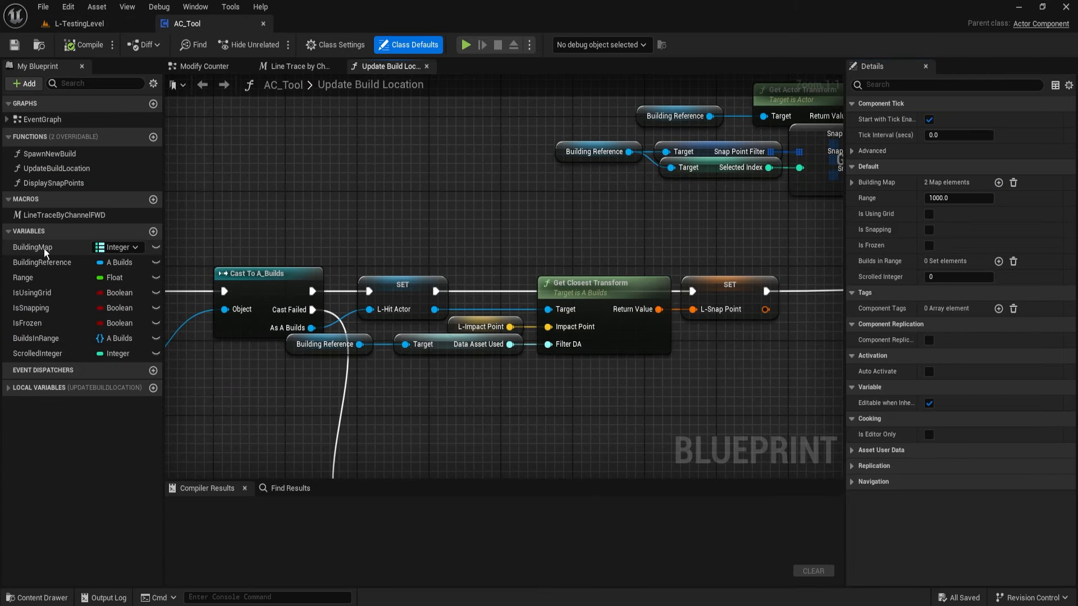
left_click(34, 247)
left_click(999, 309)
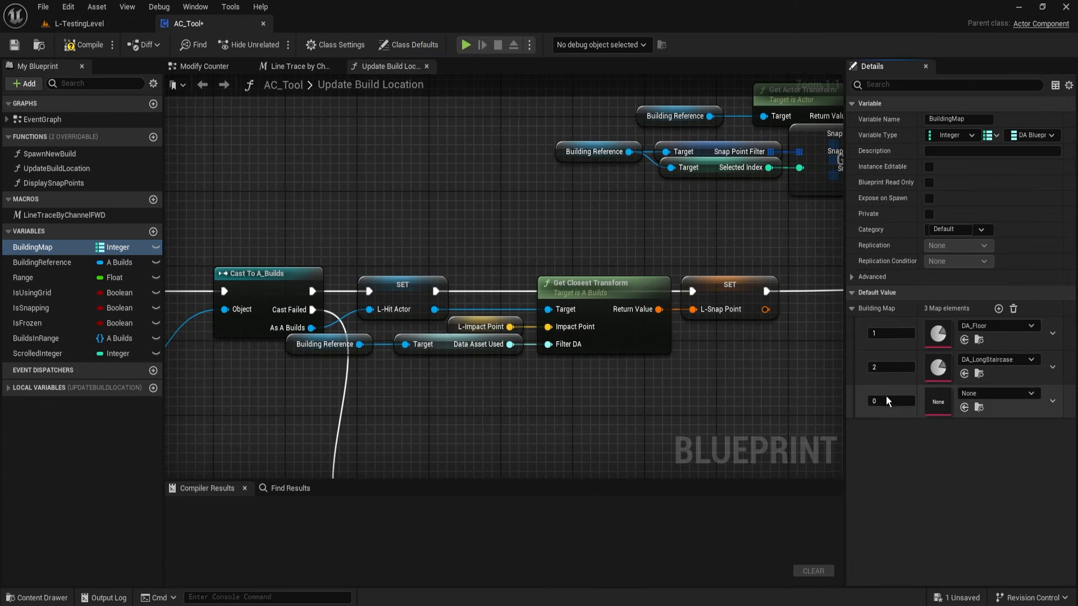
type("3")
left_click(990, 393)
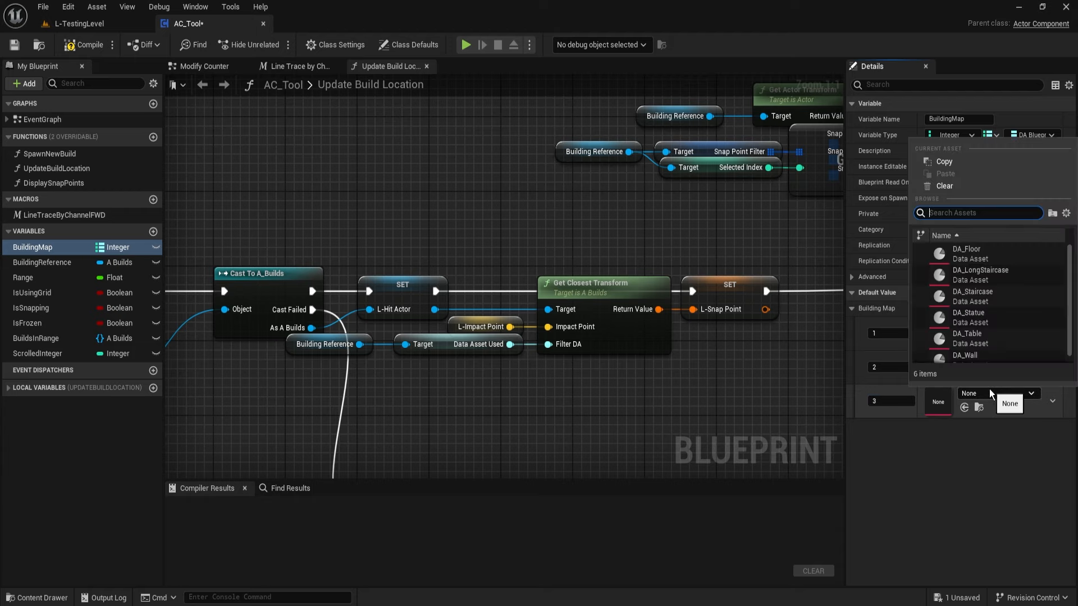
left_click(991, 292)
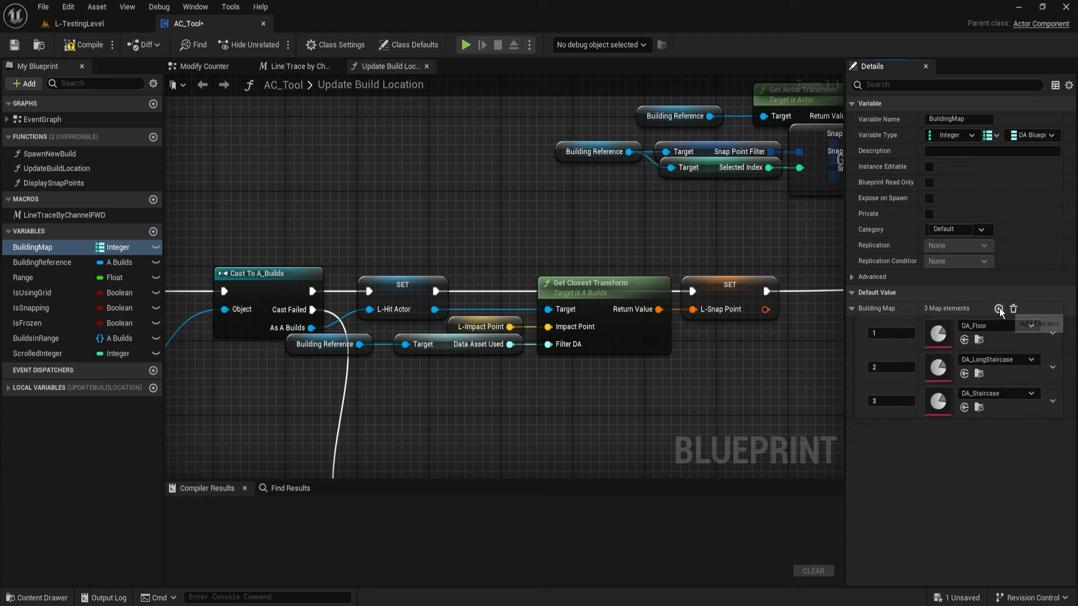
Add two BuildingMap elements: key 4 with DA_Wall and key 5 with DA_Table
left_click(999, 309)
left_click(988, 426)
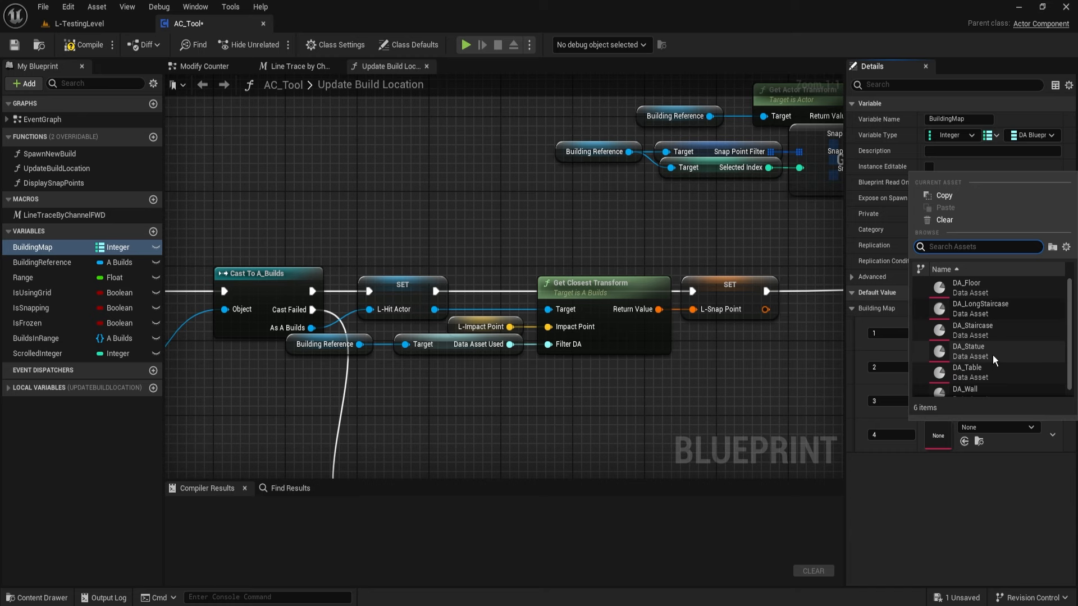
left_click(978, 384)
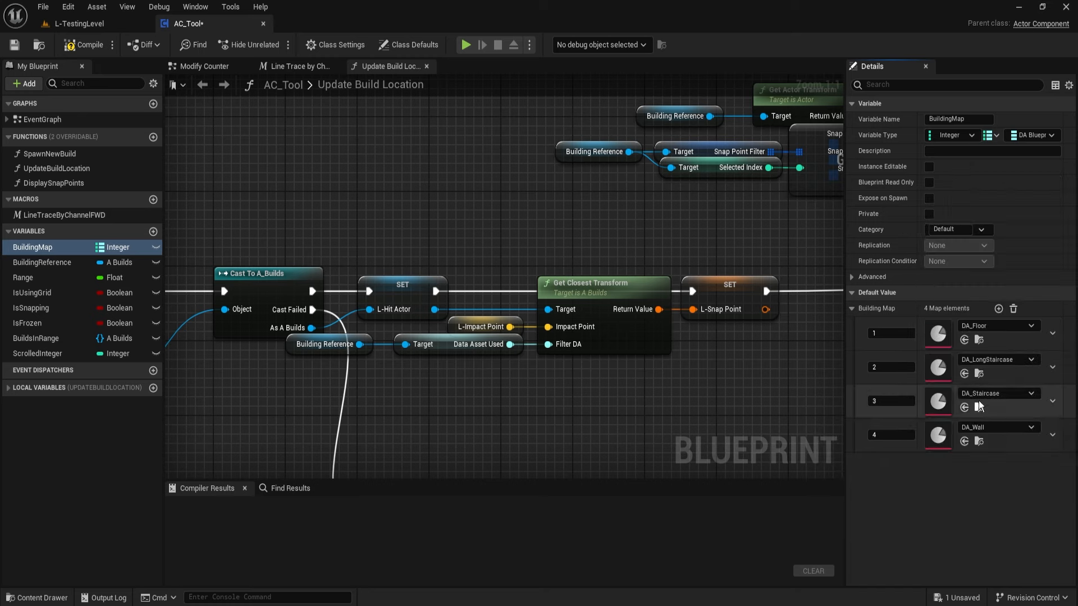
left_click(999, 309)
left_click(899, 468)
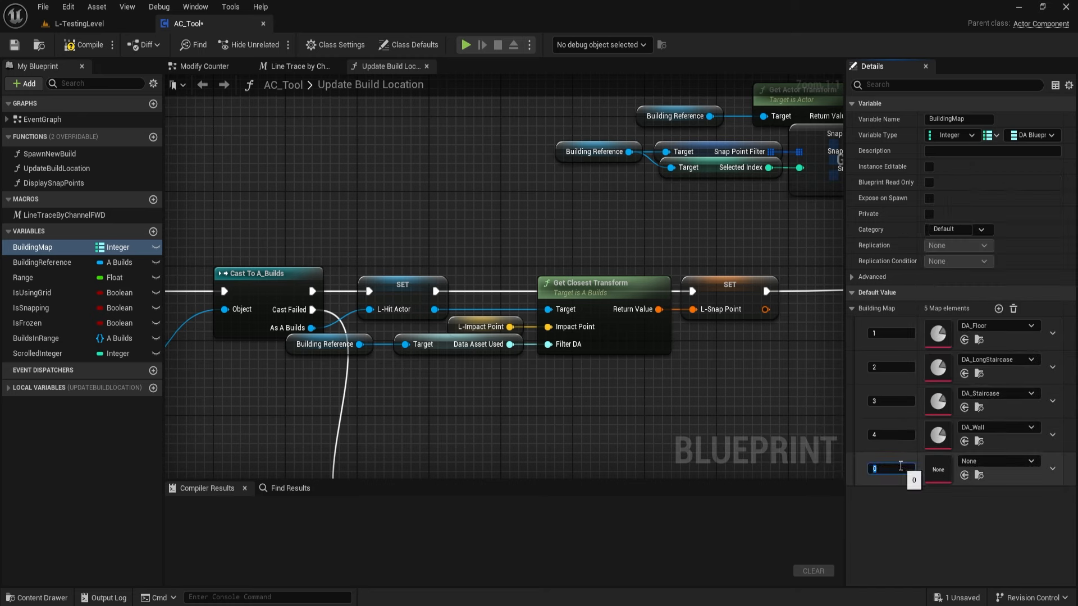
type("5")
left_click(971, 460)
left_click(978, 404)
Add a BuildingMap element with key 6 and value DA_Statue, then compile and close AC_Tool
left_click(999, 309)
left_click(891, 502)
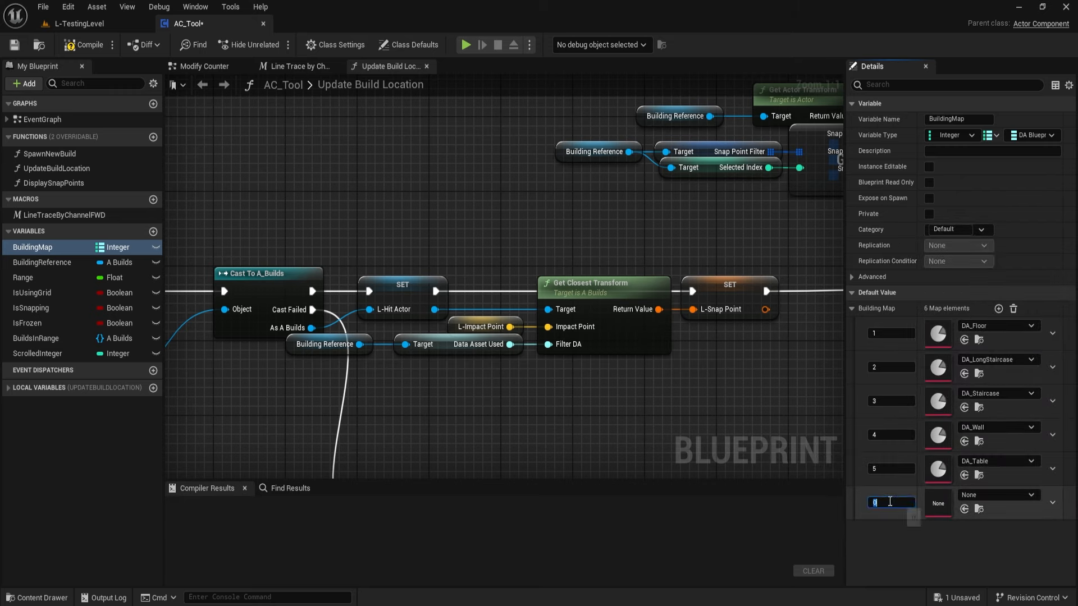
type("6")
left_click(966, 495)
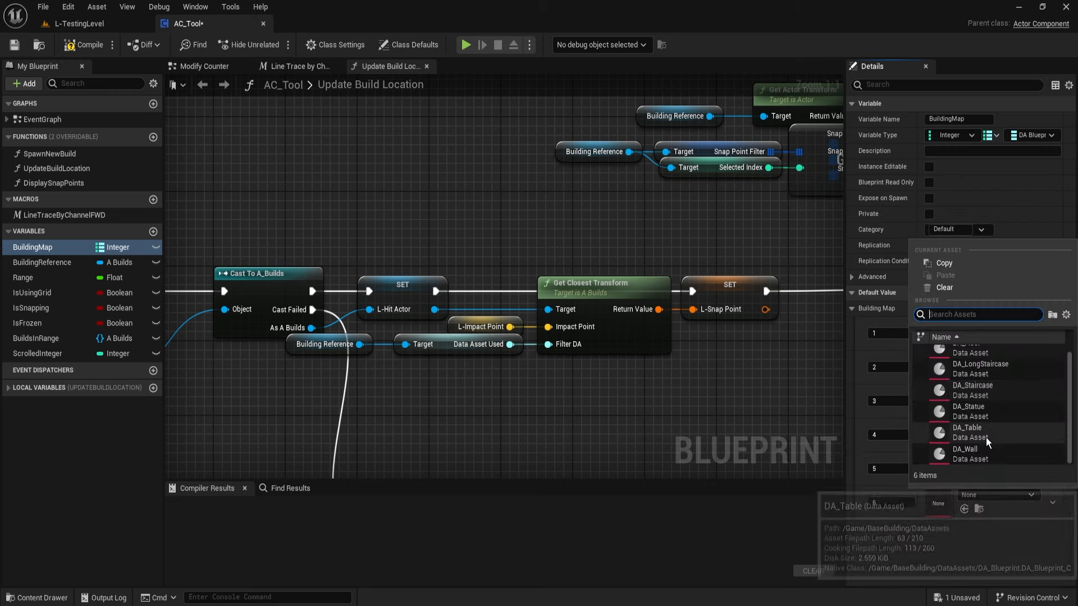
left_click(988, 411)
scroll(661, 392, "up", 2)
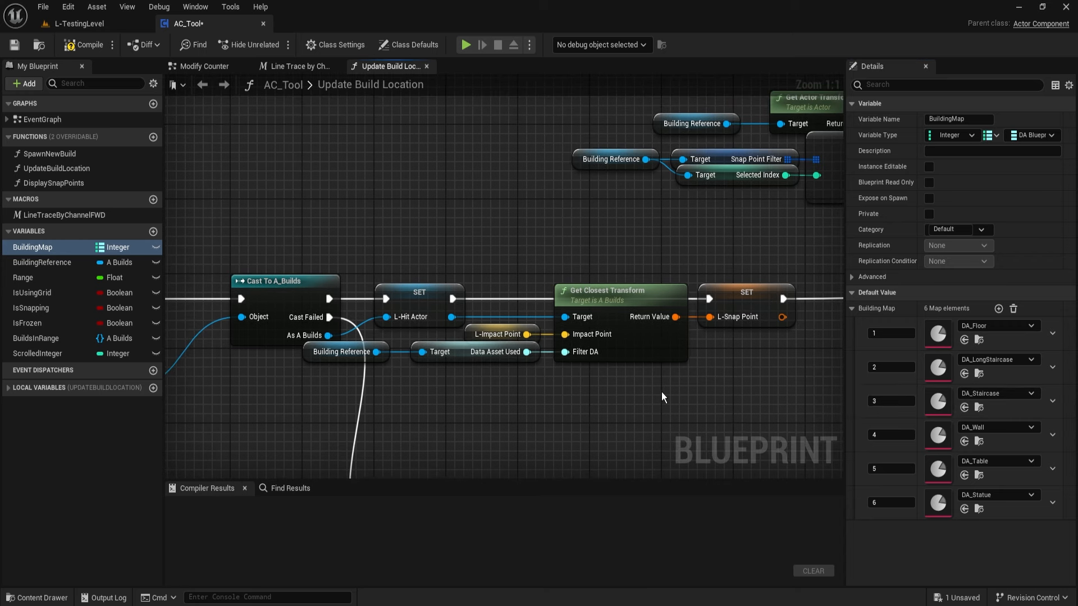
left_click(91, 47)
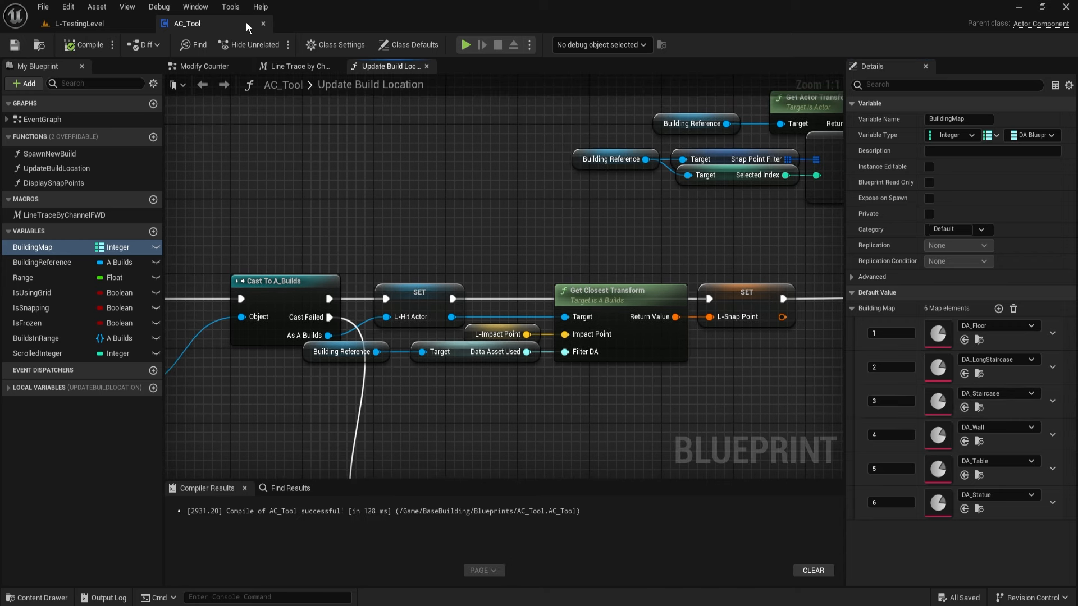
left_click(264, 23)
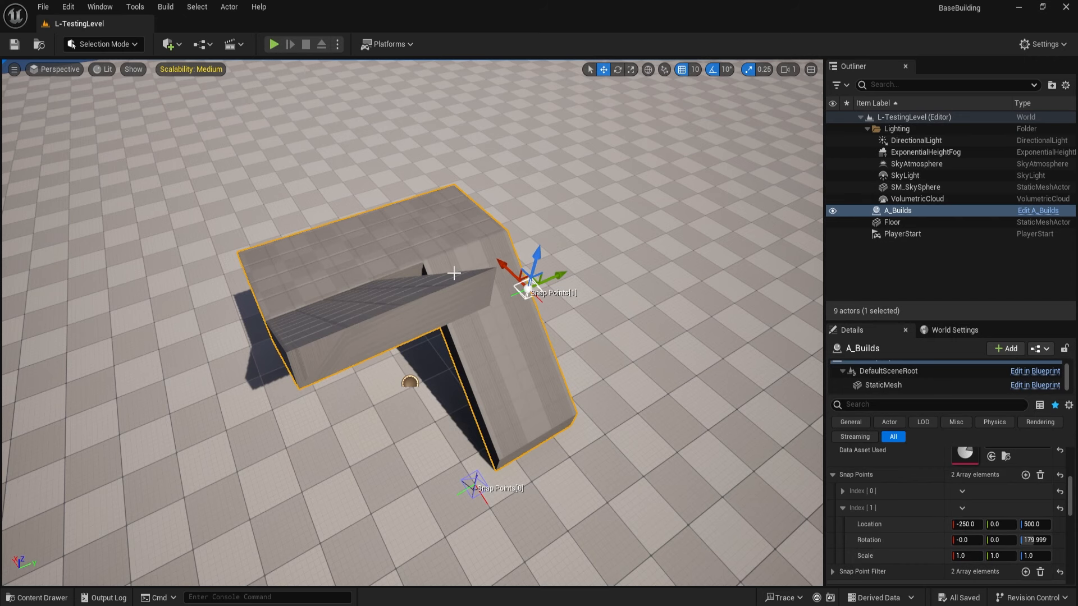
left_click(493, 354)
key("Delete")
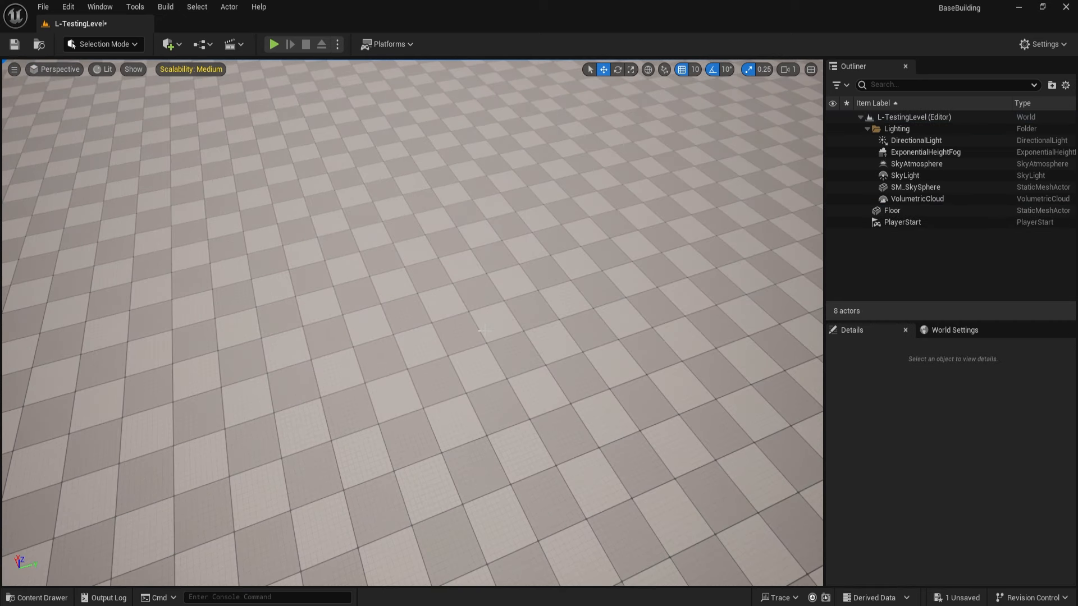
key("ctrl+z")
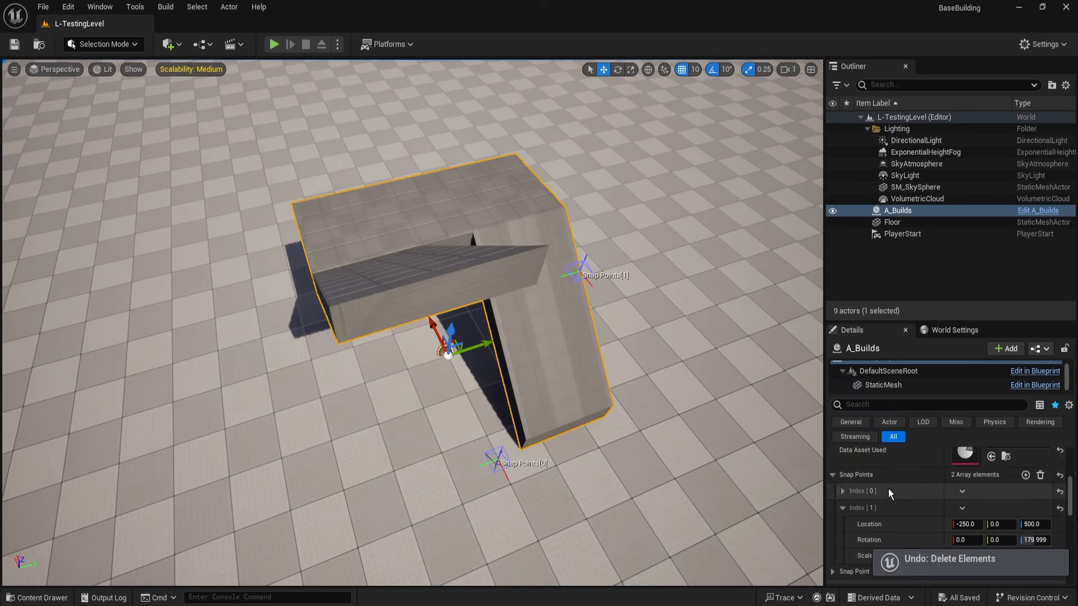
Delete the staircase A_Builds actor from the level
scroll(946, 483, "down", 1)
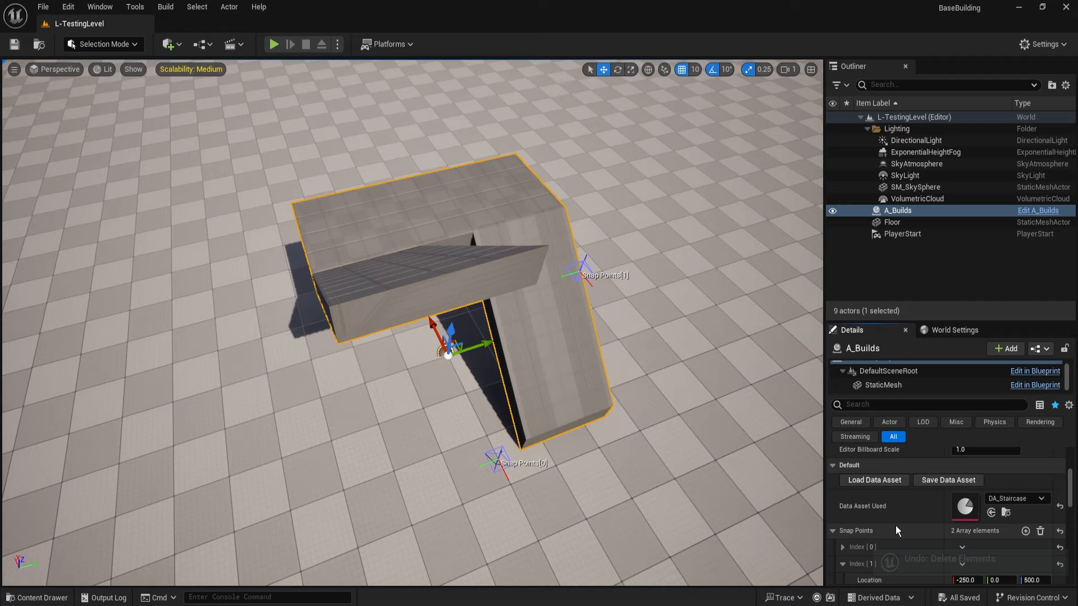
scroll(895, 528, "down", 1)
key("Delete")
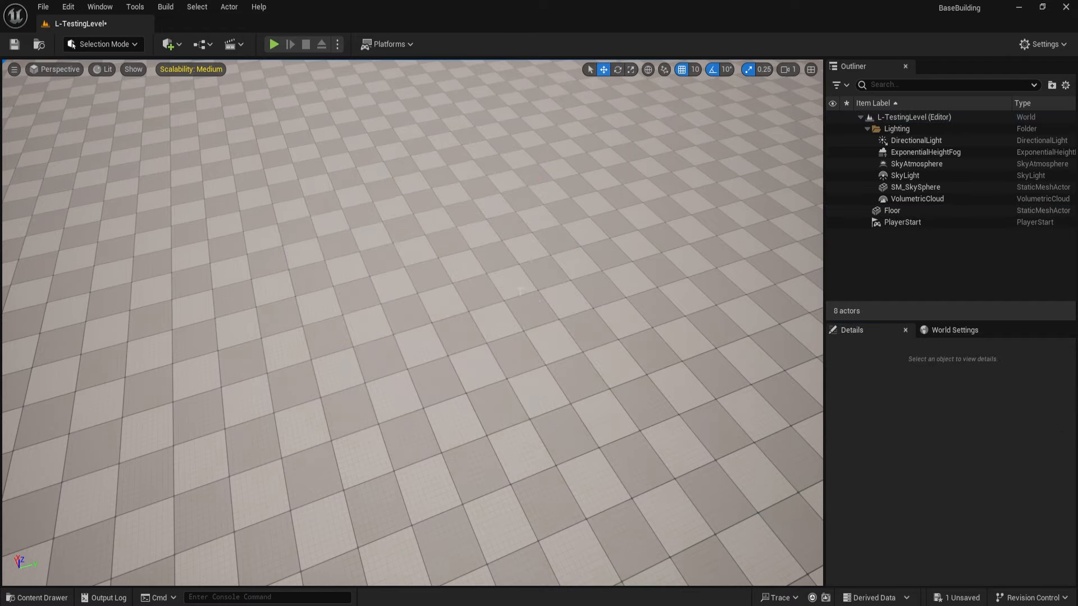
Play-test the level by placing a floor and a long staircase, walk up to the staircase, and stop playing
left_click(273, 44)
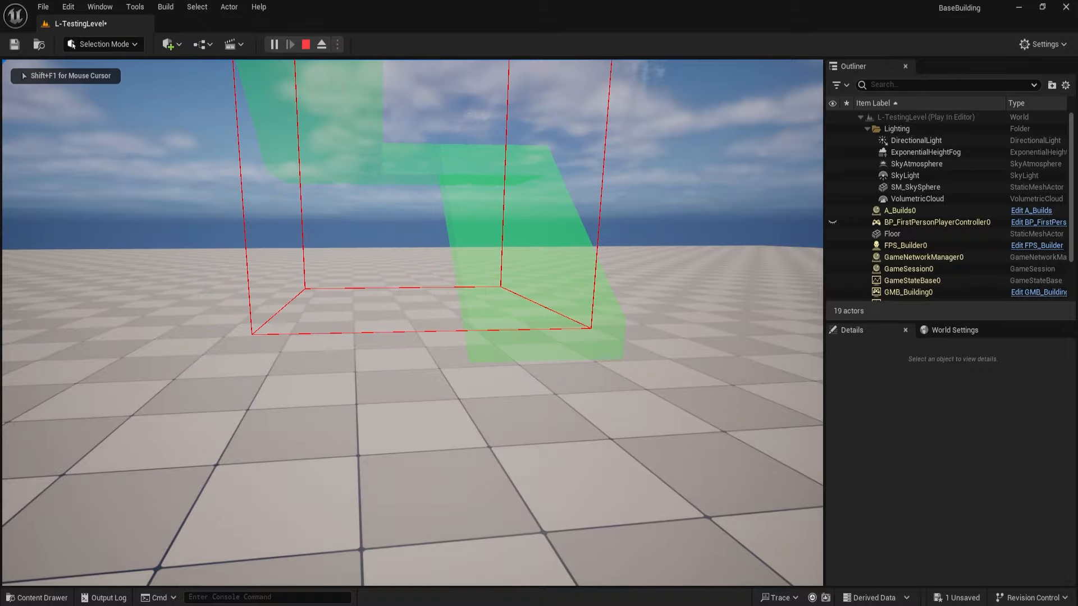
key("1")
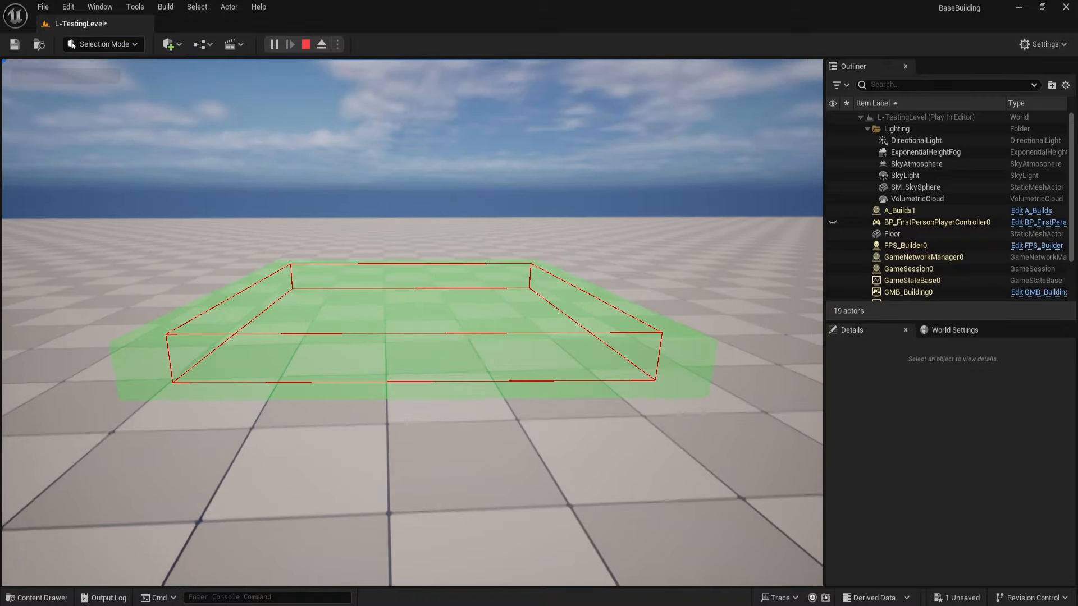
key("e")
key("w")
key("2")
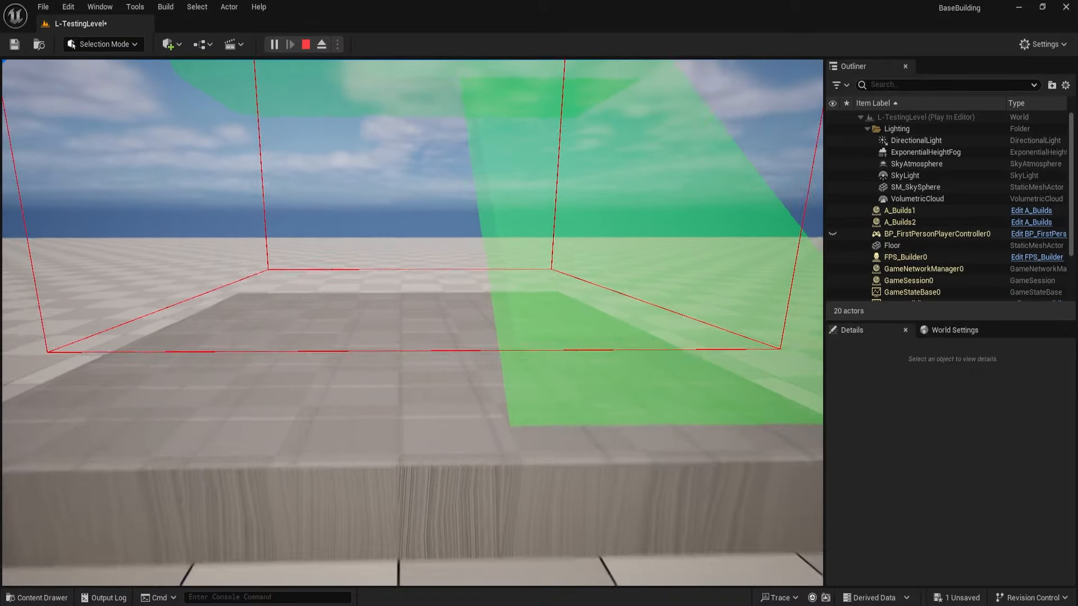
key("space")
key("e")
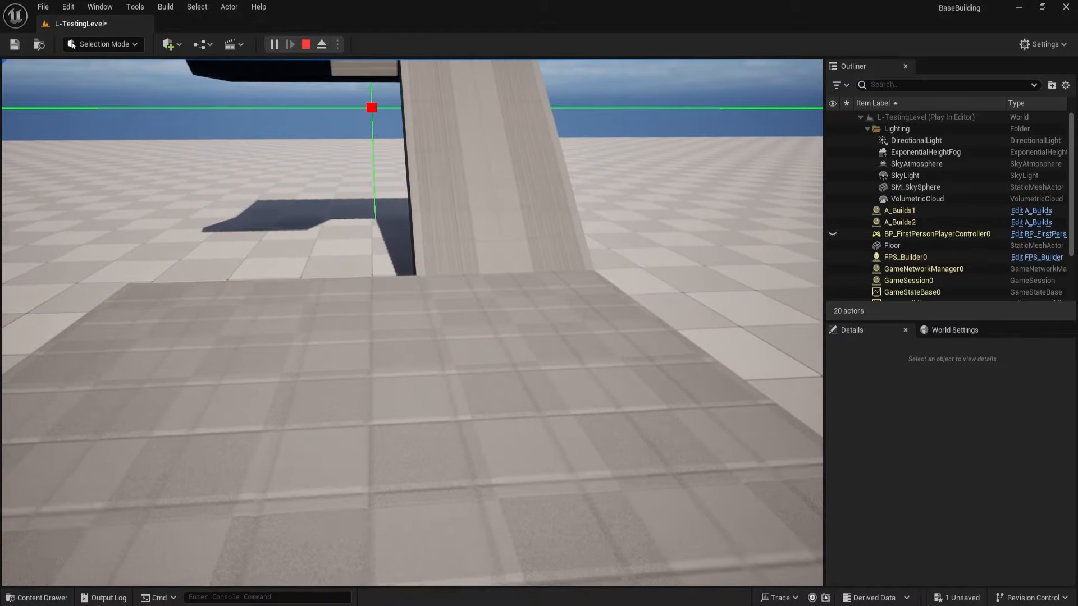
key("w")
key("w")
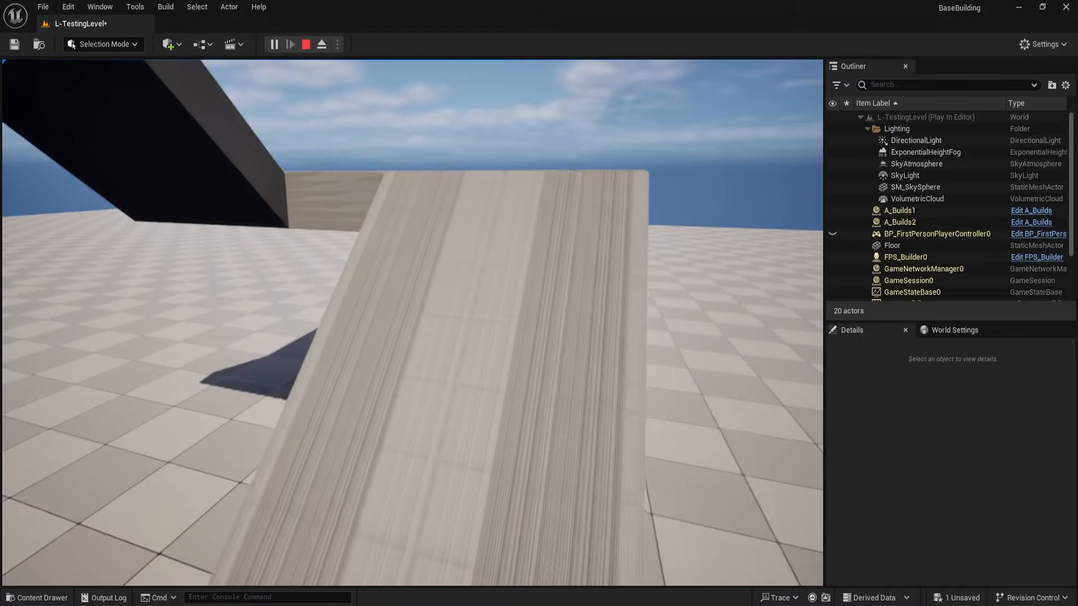
key("Escape")
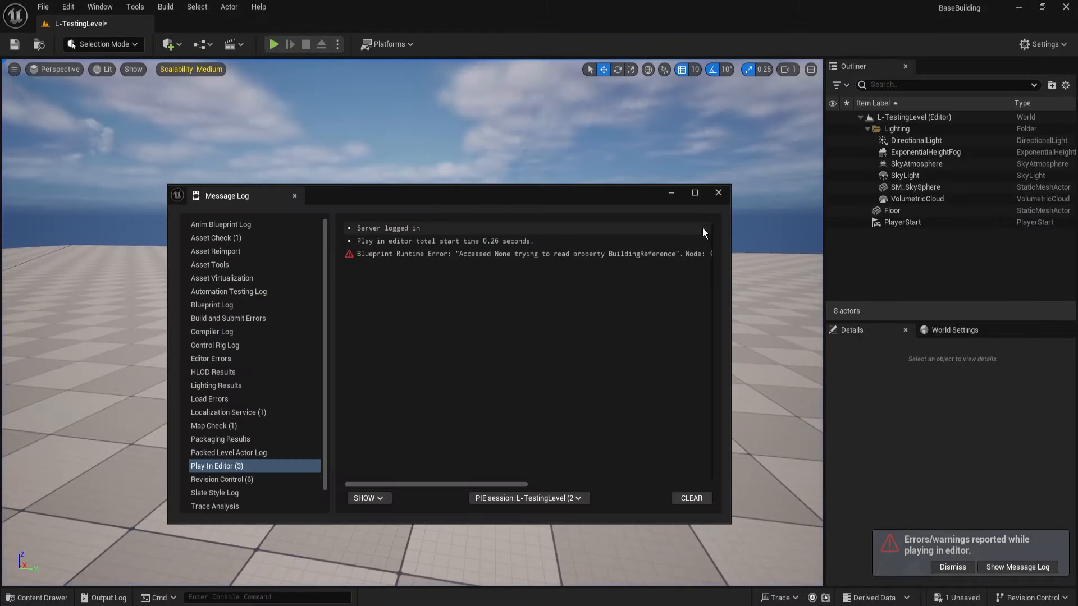
Open the node behind the BuildingReference runtime error in AC_Tool's Display Snap Points function and locate its Building Reference node
left_click_drag(508, 481, 683, 482)
left_click(381, 254)
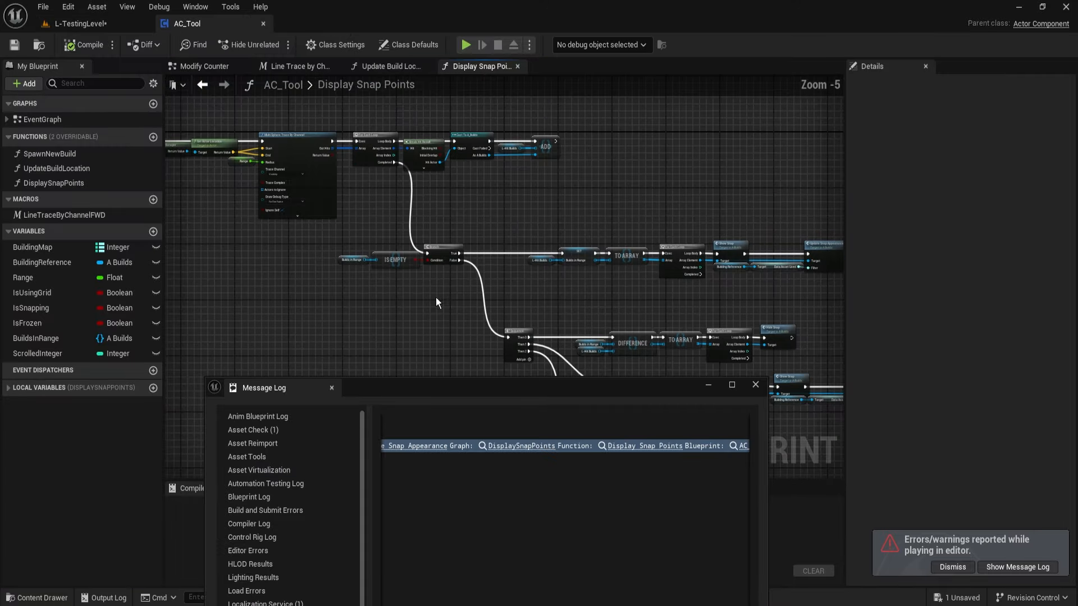
scroll(673, 241, "up", 5)
left_click_drag(553, 289, 513, 259)
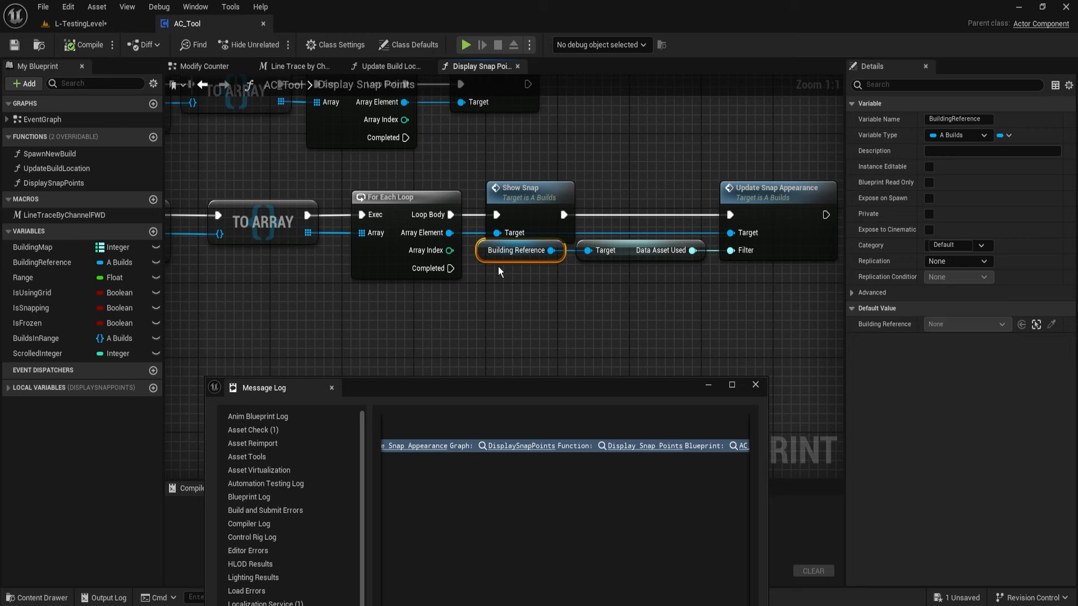
Move the nodes after Show Snap apart in the lower branch and convert its Building Reference node to a validated get
mouse_move(478, 286)
right_mouse_down()
mouse_move(524, 323)
mouse_move(685, 335)
mouse_move(496, 292)
right_mouse_up()
scroll(526, 313, "down", 3)
left_click_drag(680, 317, 500, 275)
left_click_drag(640, 253, 730, 249)
scroll(554, 261, "up", 3)
right_click(536, 278)
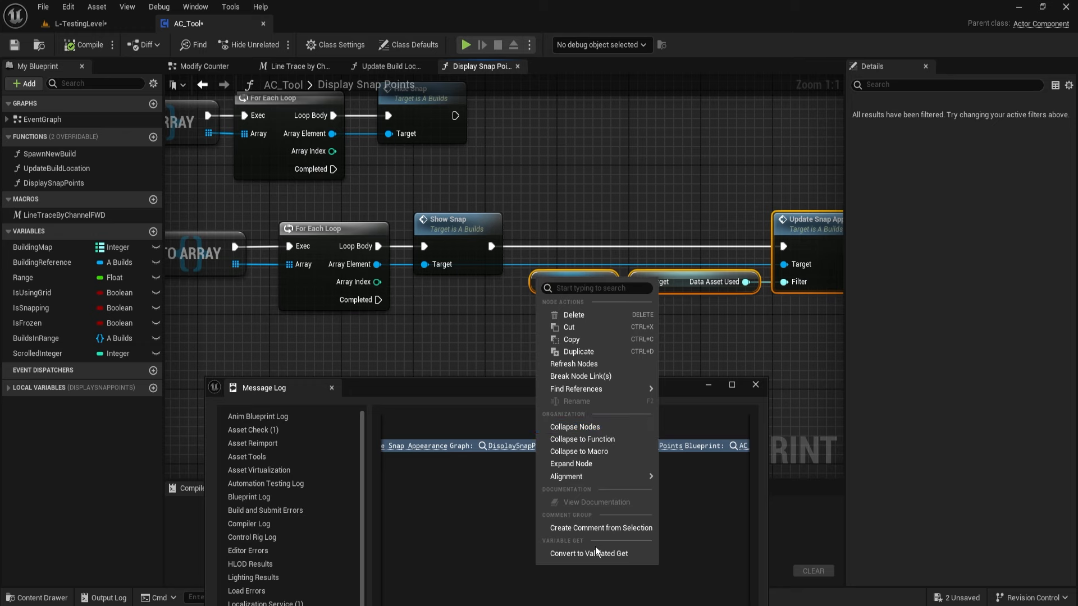
left_click(567, 551)
Wire Show Snap's execution into the validated Building Reference get and its Is Valid output into Update Snap Appearance
left_click_drag(542, 296, 491, 246)
left_click_drag(588, 280, 579, 232)
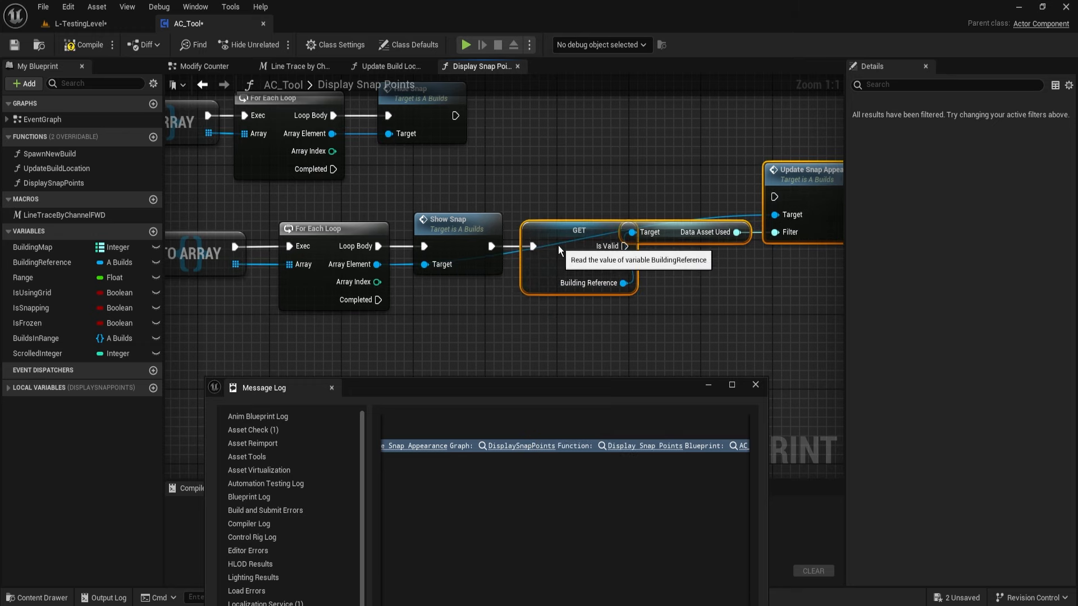
right_click_drag(804, 291, 622, 289)
left_click_drag(626, 189, 477, 293)
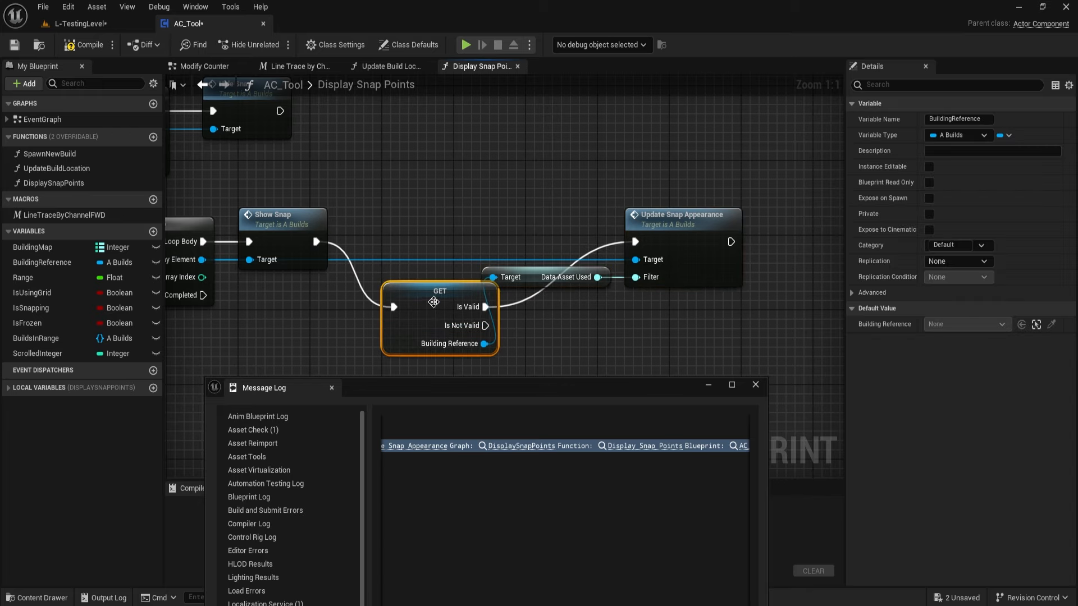
key("ctrl+z")
Copy the validated get to the upper branch, wired between Show Snap and Update Snap Appearance, replacing the Building Reference node feeding Data Asset Used
left_click(416, 242)
right_click_drag(433, 314, 524, 296)
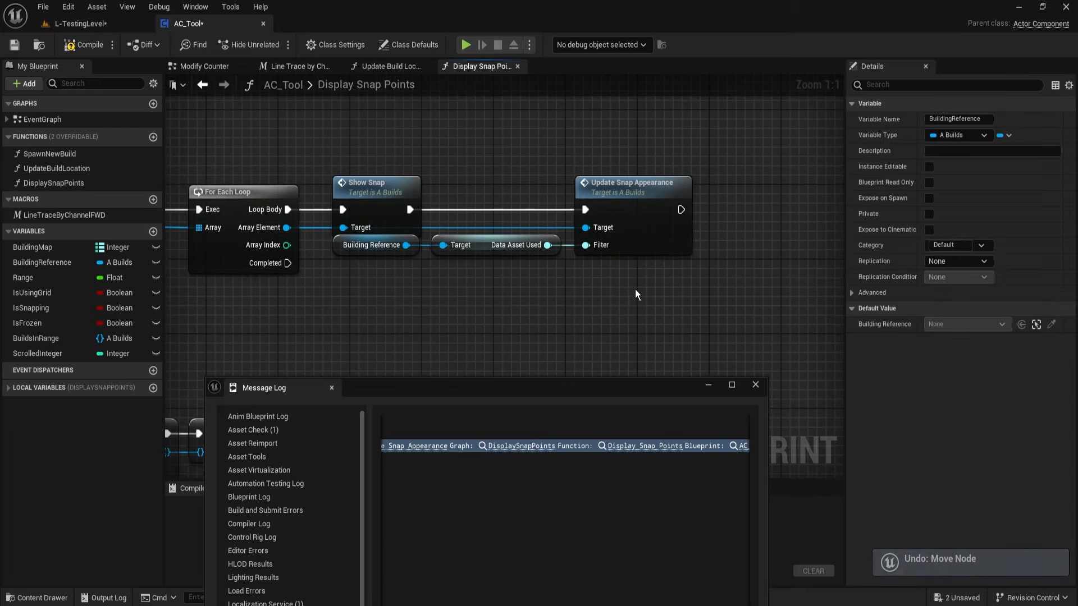
key("ctrl+v")
left_click_drag(451, 312, 410, 210)
left_click_drag(543, 312, 585, 210)
left_click_drag(542, 348, 443, 245)
left_click(372, 245)
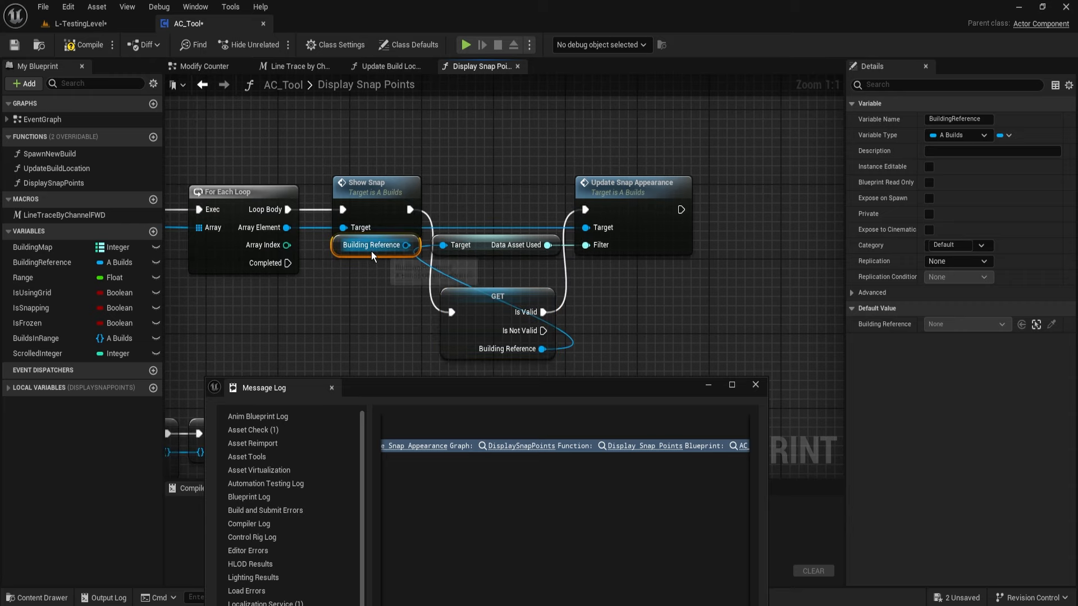
key("Delete")
Line up the validated get, Data Asset Used and Update Snap Appearance nodes in a row after the upper branch's Show Snap
left_click_drag(520, 190, 632, 238)
right_click_drag(632, 238, 518, 259)
left_click_drag(511, 224, 717, 225)
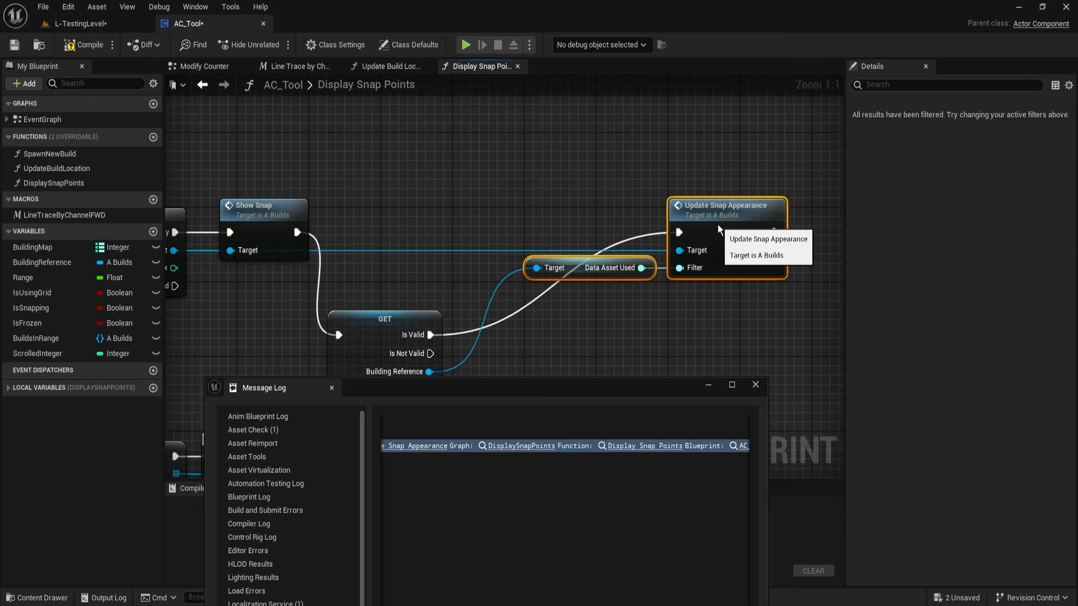
right_click_drag(448, 263, 559, 251)
left_click_drag(486, 318, 490, 218)
left_click(579, 311)
right_click_drag(578, 311, 442, 309)
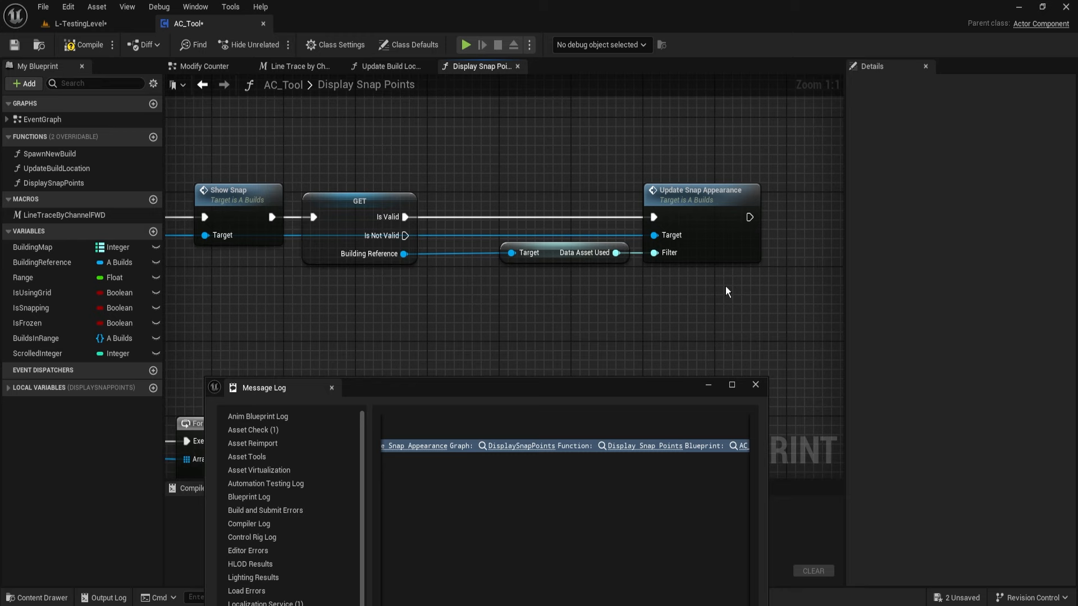
left_click_drag(725, 286, 595, 235)
left_click_drag(691, 208, 628, 211)
left_click(517, 303)
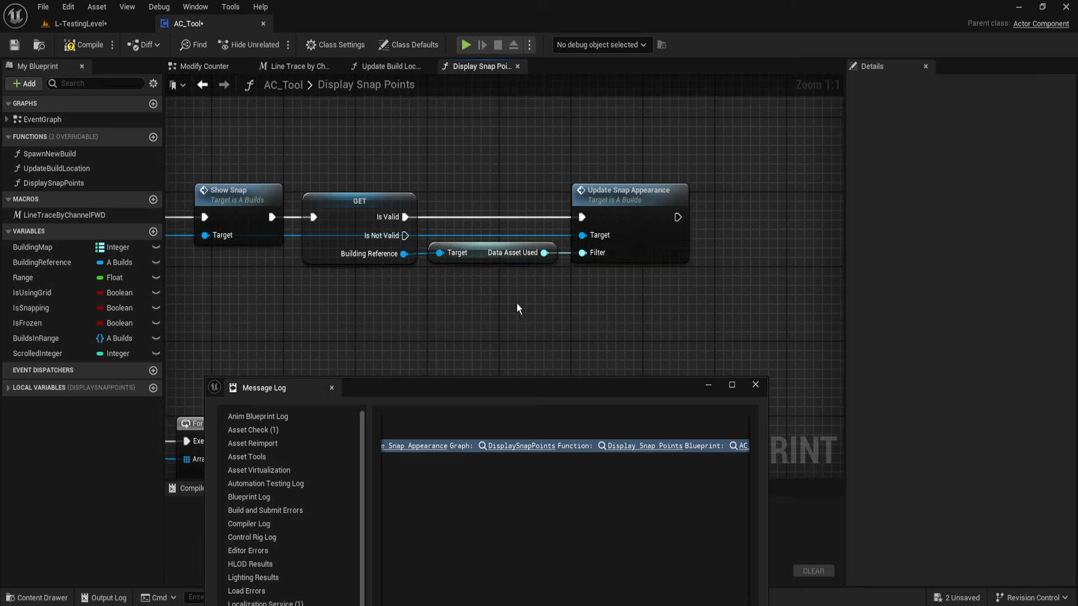
Close the Message Log, compile AC_Tool, and return to L-TestingLevel
left_click(332, 388)
scroll(437, 247, "down", 3)
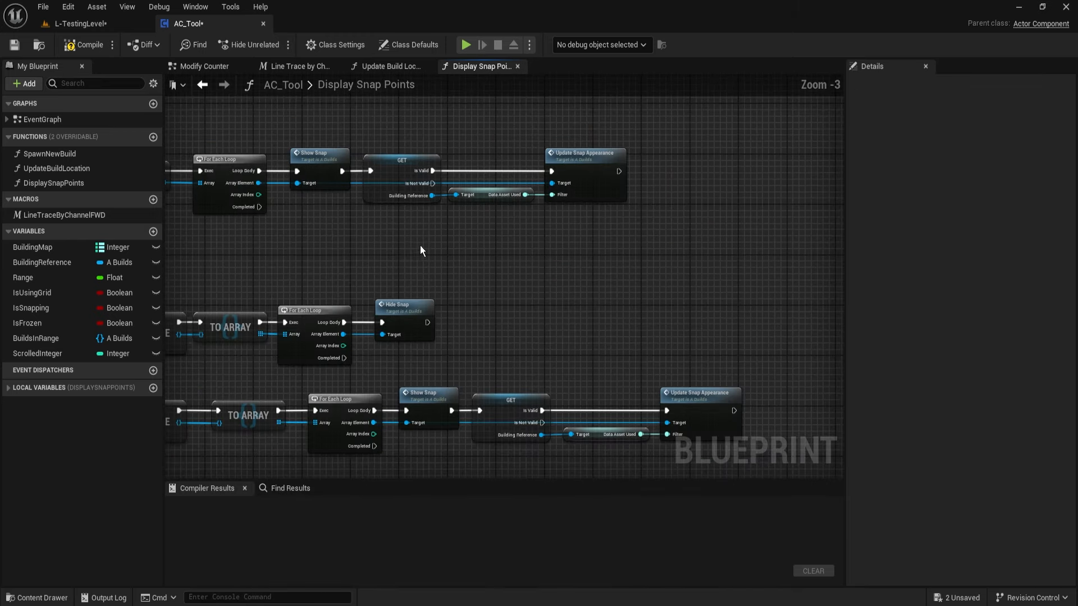
left_click(83, 45)
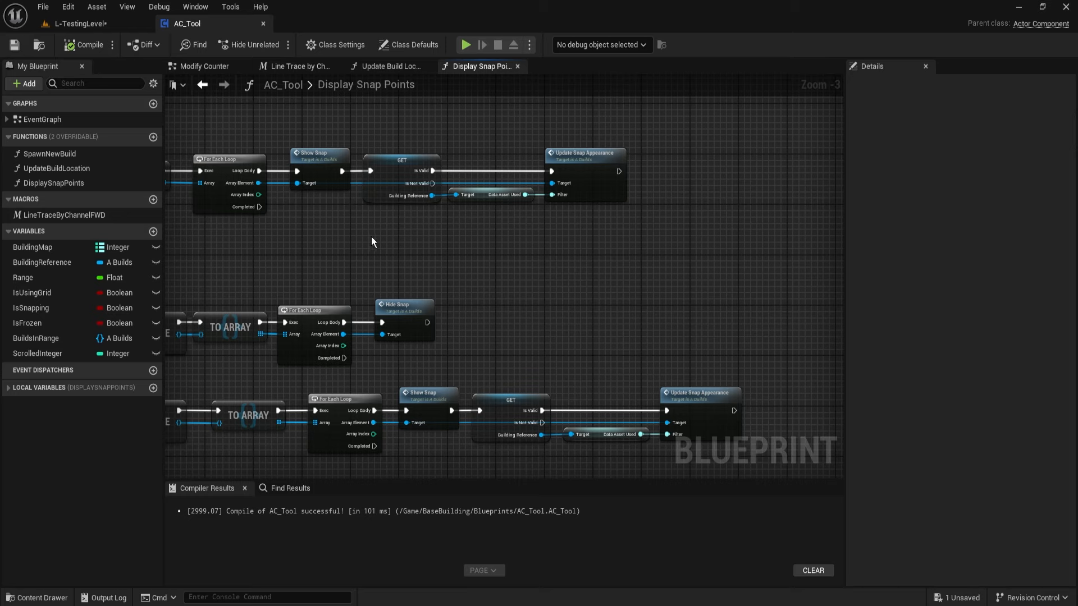
scroll(372, 241, "down", 2)
left_click(81, 23)
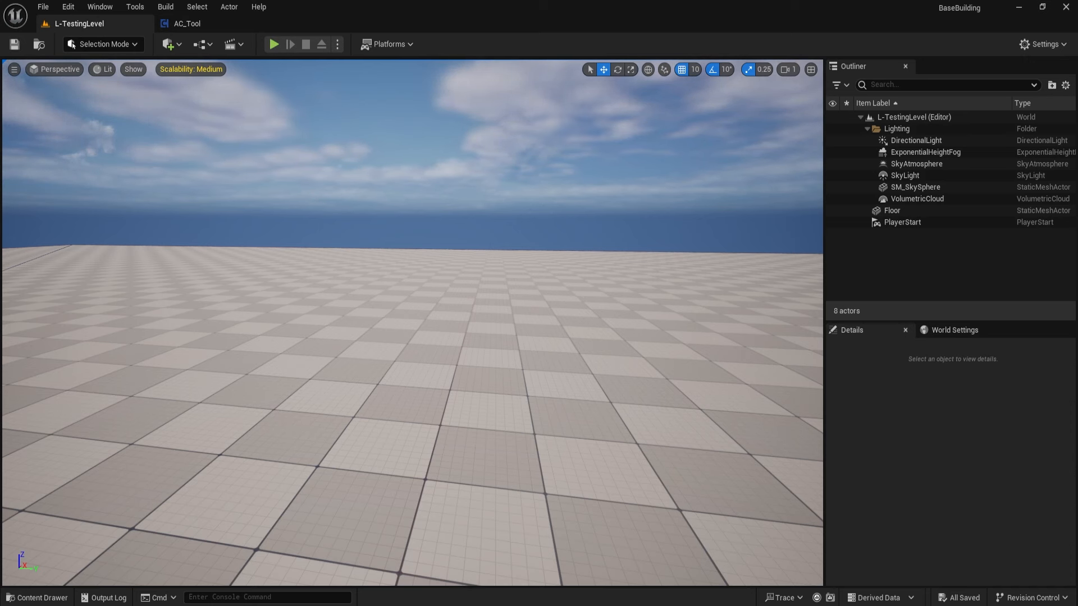
Place an A_Builds actor on the floor, assign DA_Wall as its Data Asset Used, and load that data asset
right_click_drag(371, 174, 371, 242)
key("ctrl+space")
right_click_drag(334, 281, 370, 360)
key("ctrl+space")
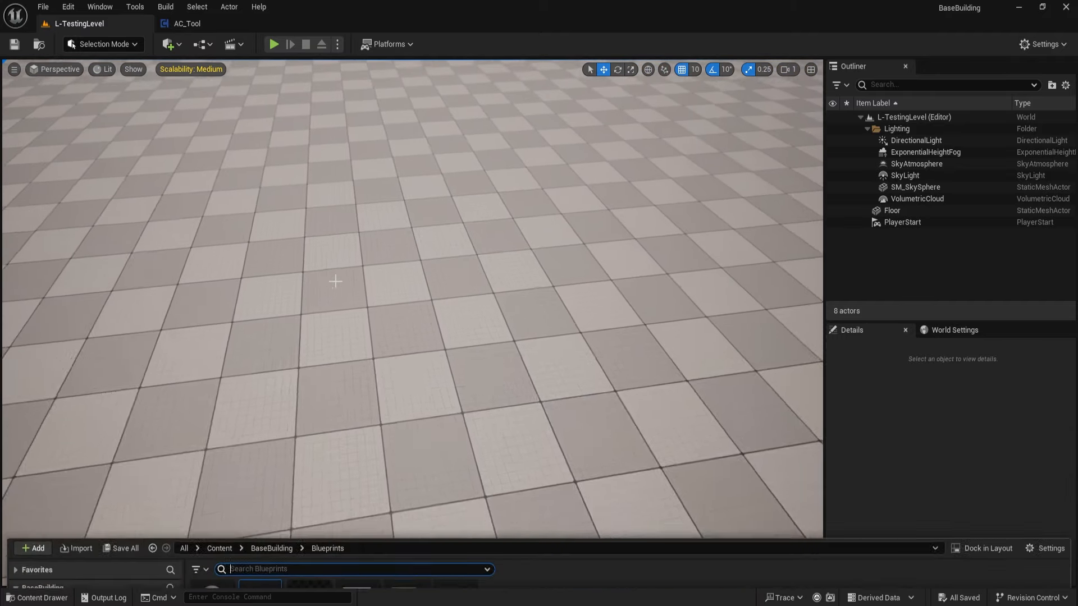
left_click_drag(232, 430, 421, 286)
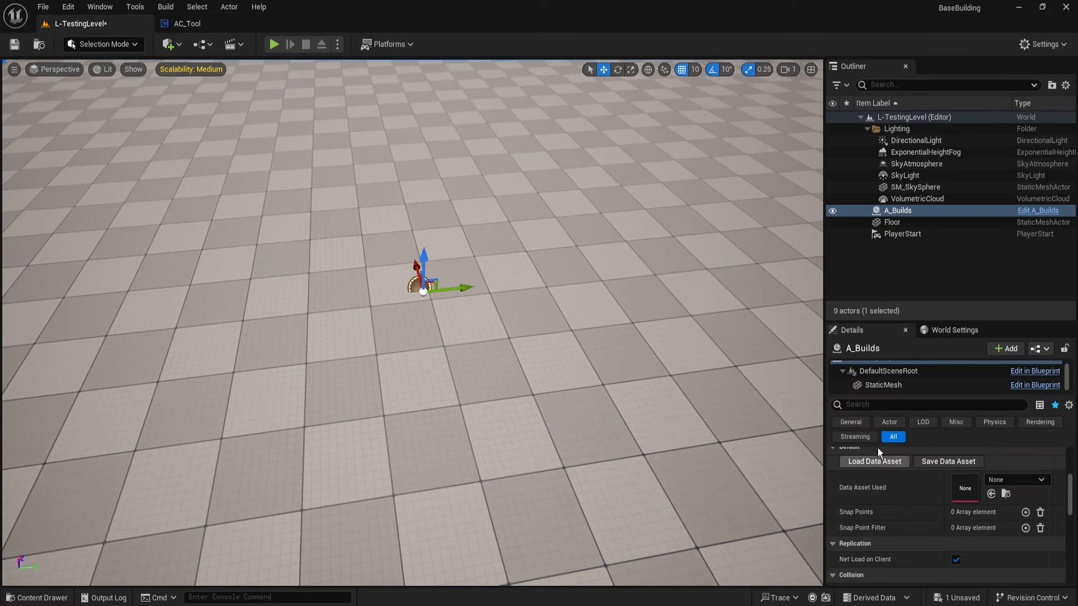
left_click(1001, 481)
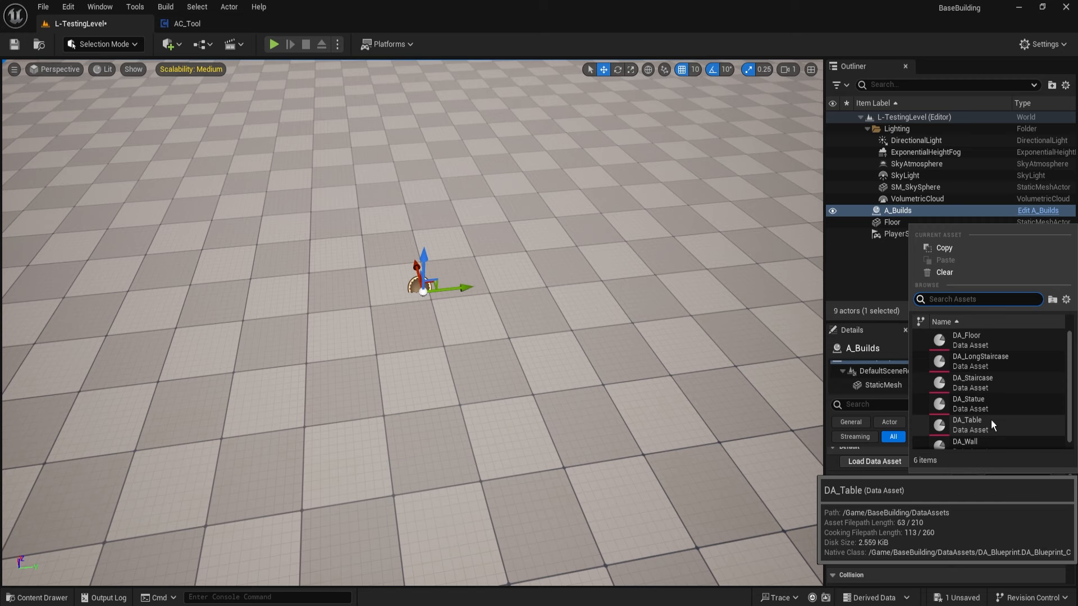
scroll(991, 420, "down", 1)
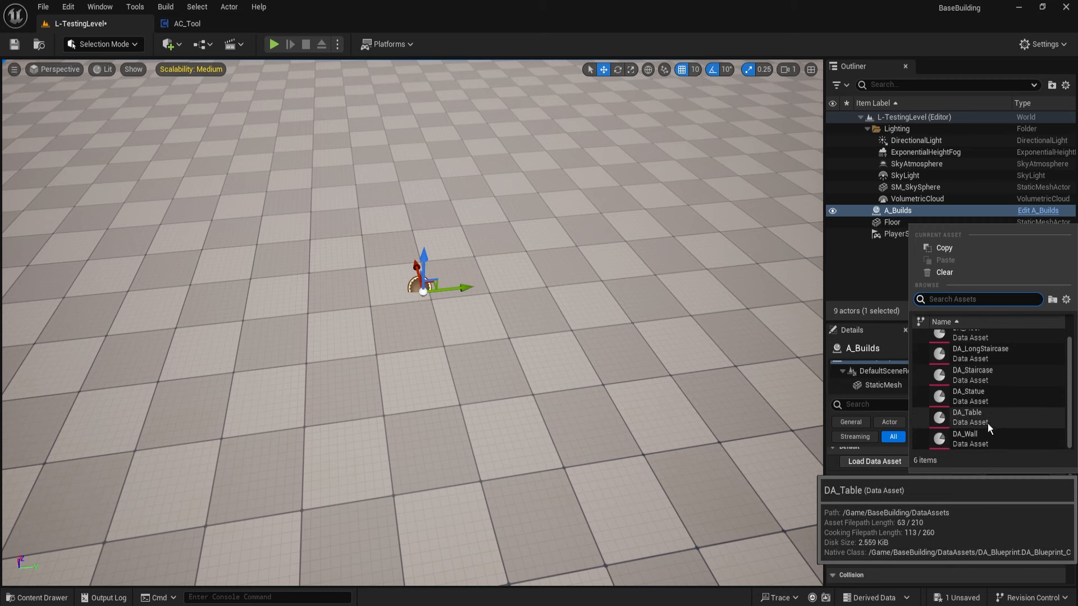
left_click(993, 438)
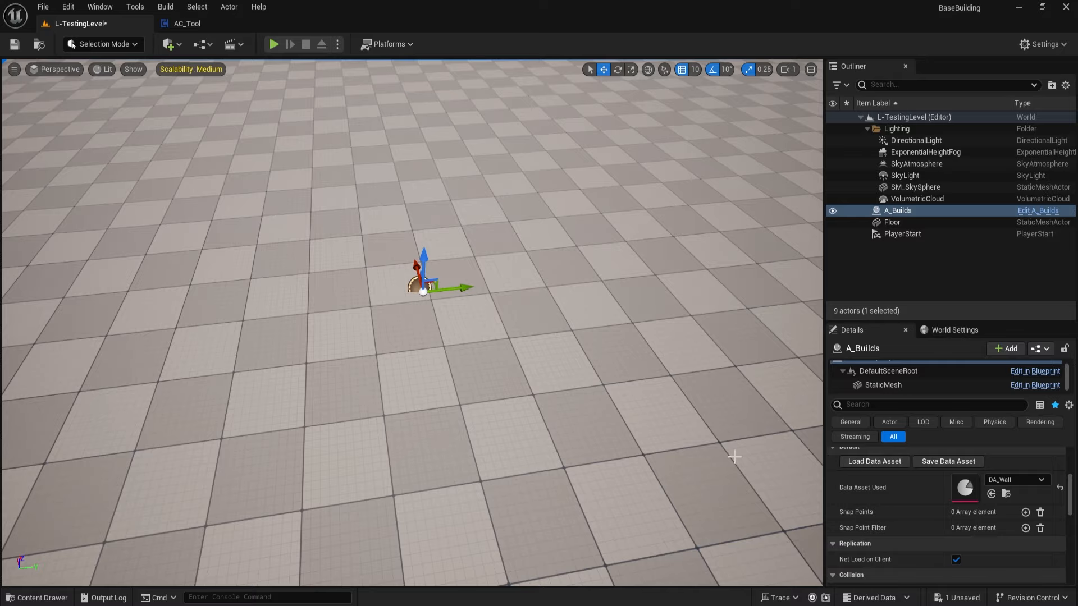
left_click(898, 461)
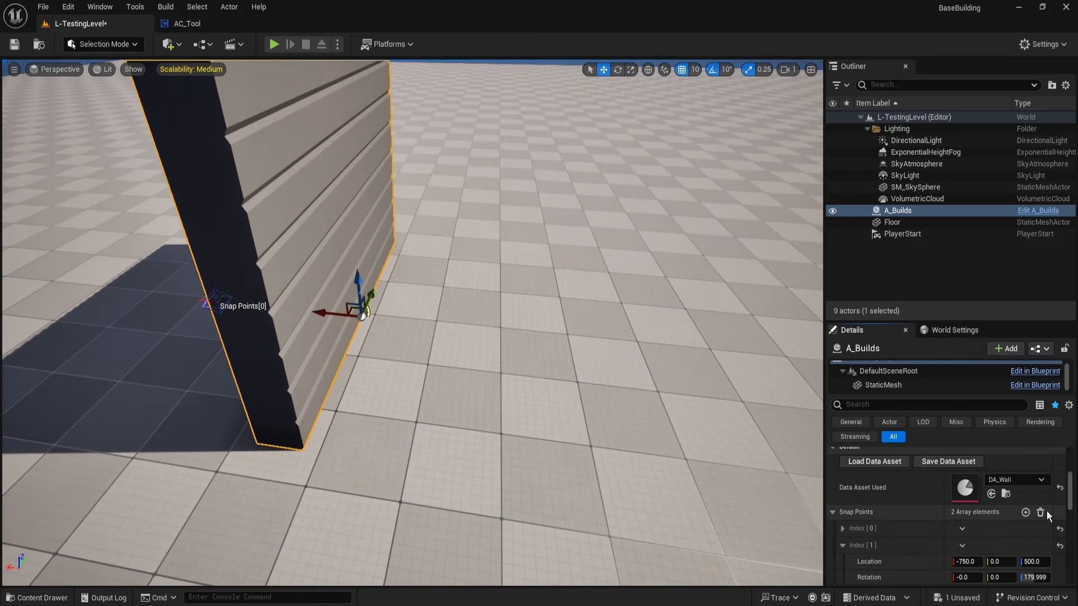
Clear the wall's Snap Points array, then add a fresh snap point at the wall's base and rotate it about the vertical axis
left_click(1040, 513)
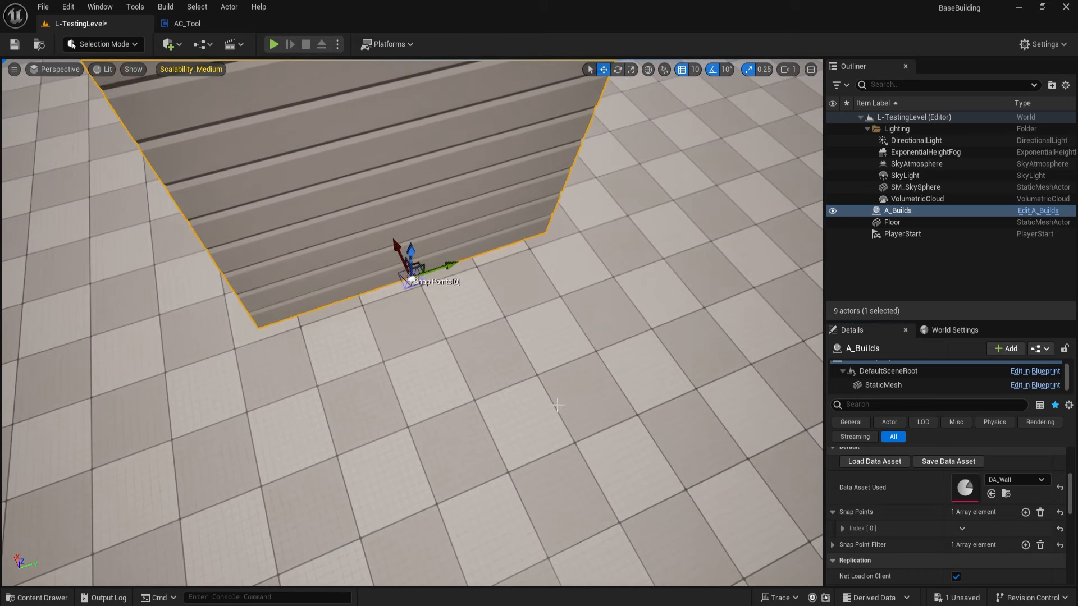
key("e")
left_click_drag(385, 327, 458, 326)
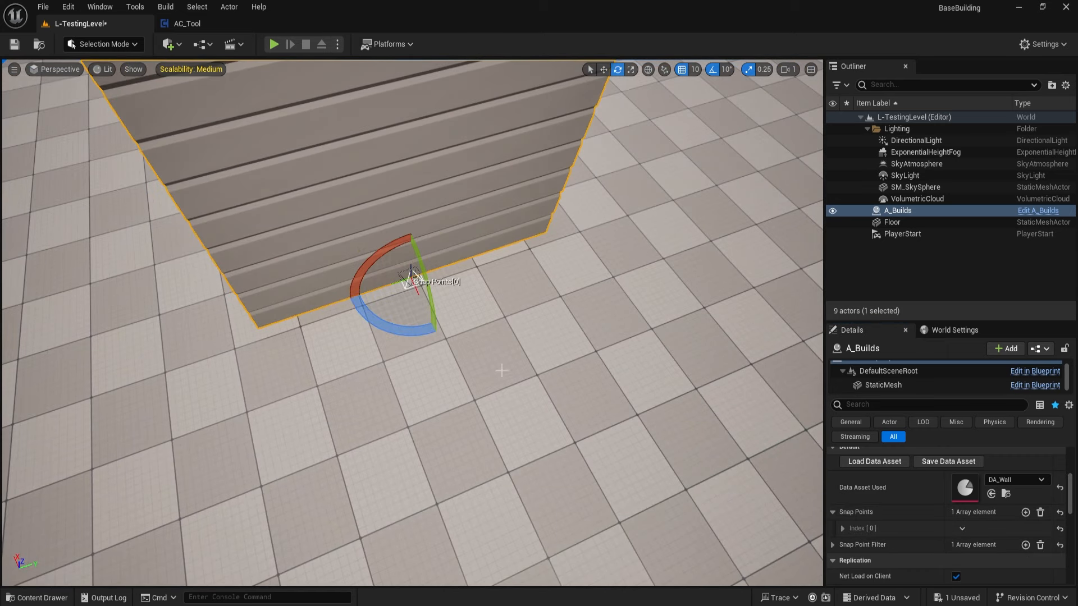
Add a second snap point and raise it to the middle of the wall's top edge
left_click(1025, 513)
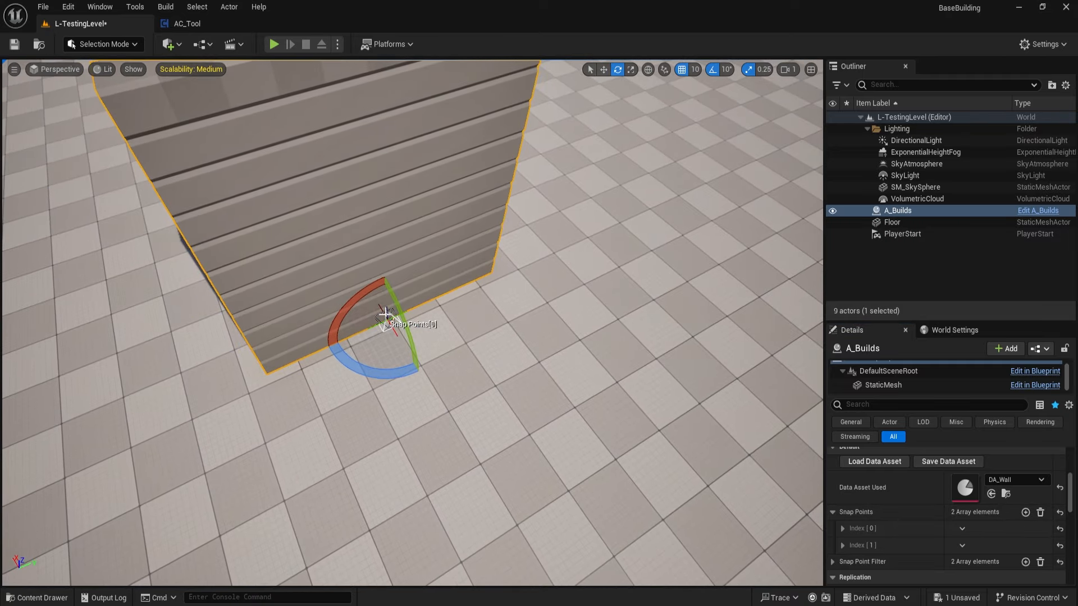
key("w")
left_click_drag(386, 295, 374, 136)
right_click_drag(442, 254, 441, 171)
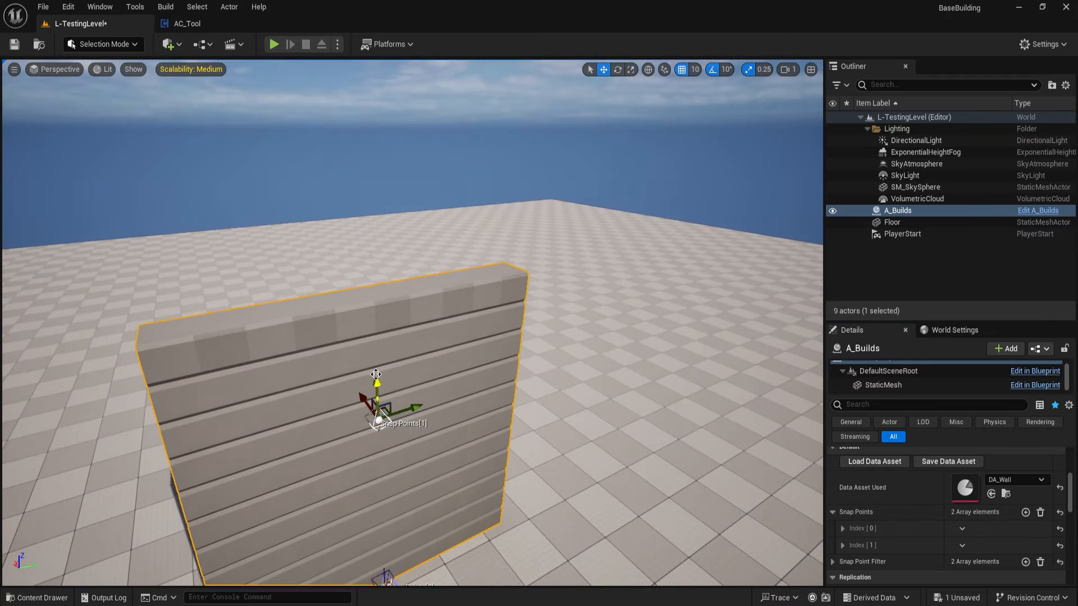
left_click_drag(376, 375, 357, 258)
right_click_drag(357, 257, 387, 280)
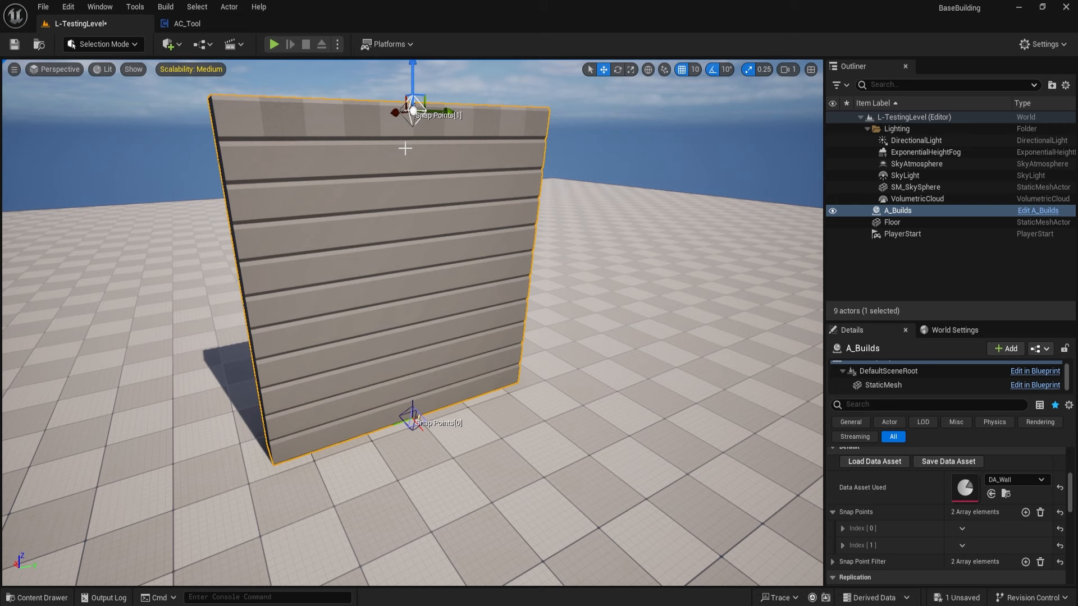
left_click_drag(413, 84, 414, 74)
left_click_drag(429, 130, 453, 172, "alt")
key("e")
left_click_drag(467, 236, 418, 223, "alt")
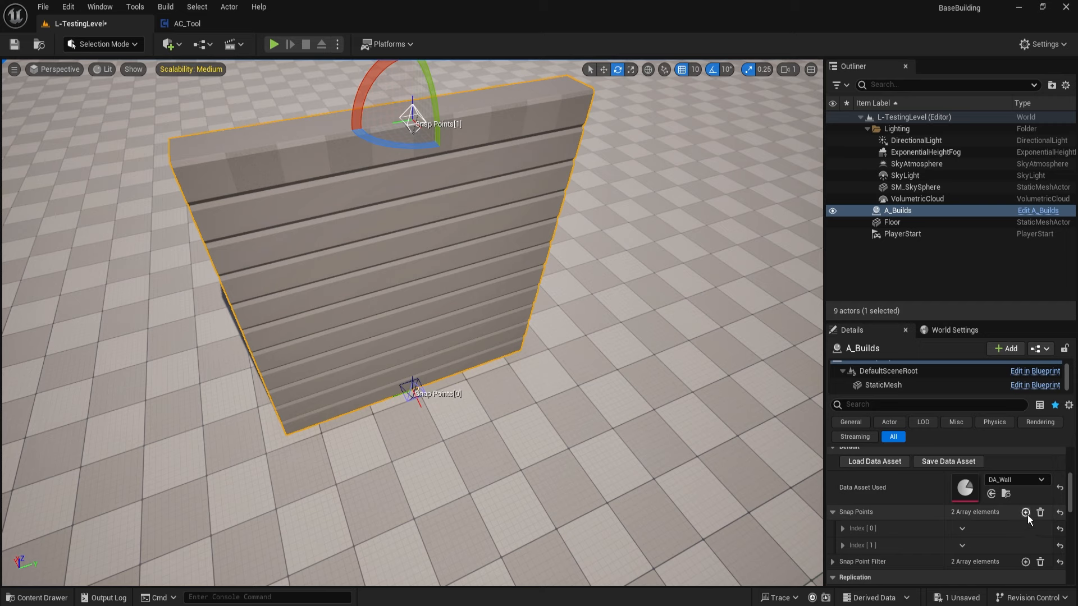
Add a third snap point and set its Z location to 250
left_click(1025, 513)
left_click(413, 388)
key("w")
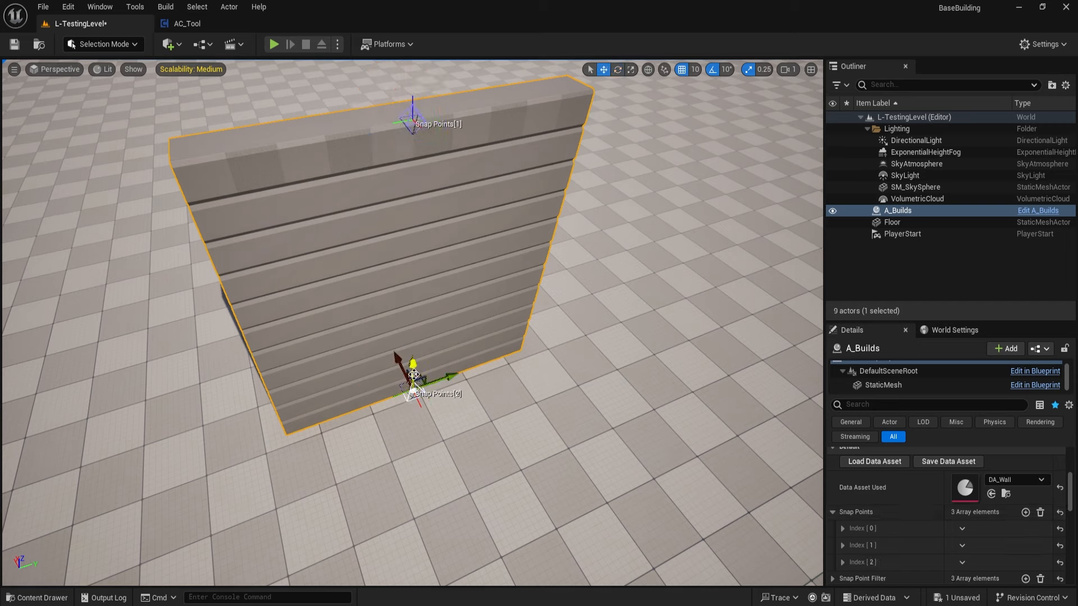
left_click_drag(414, 371, 420, 263)
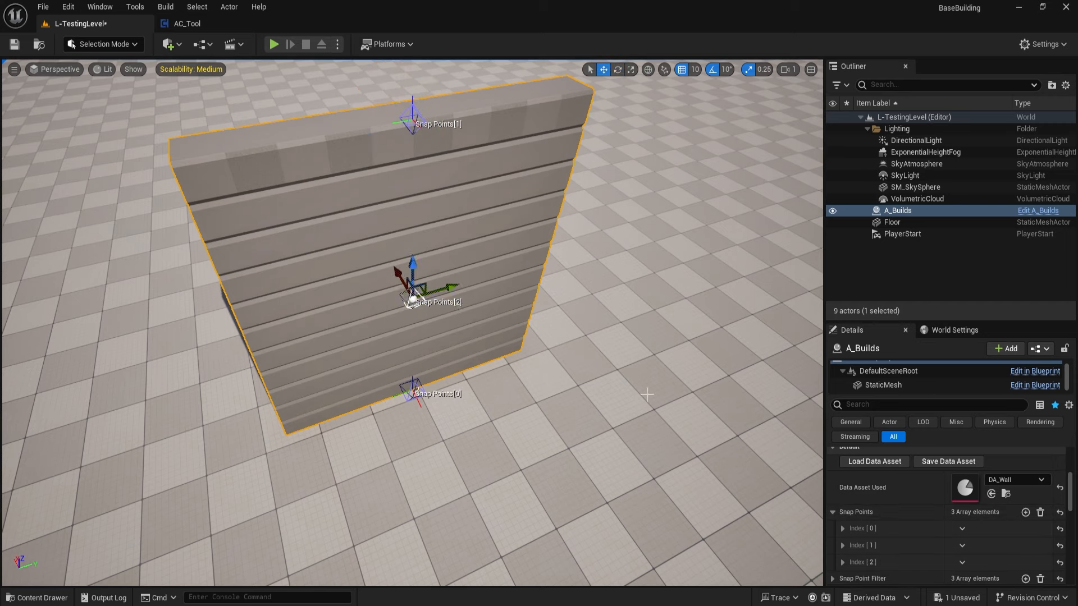
left_click(844, 562)
scroll(910, 551, "down", 2)
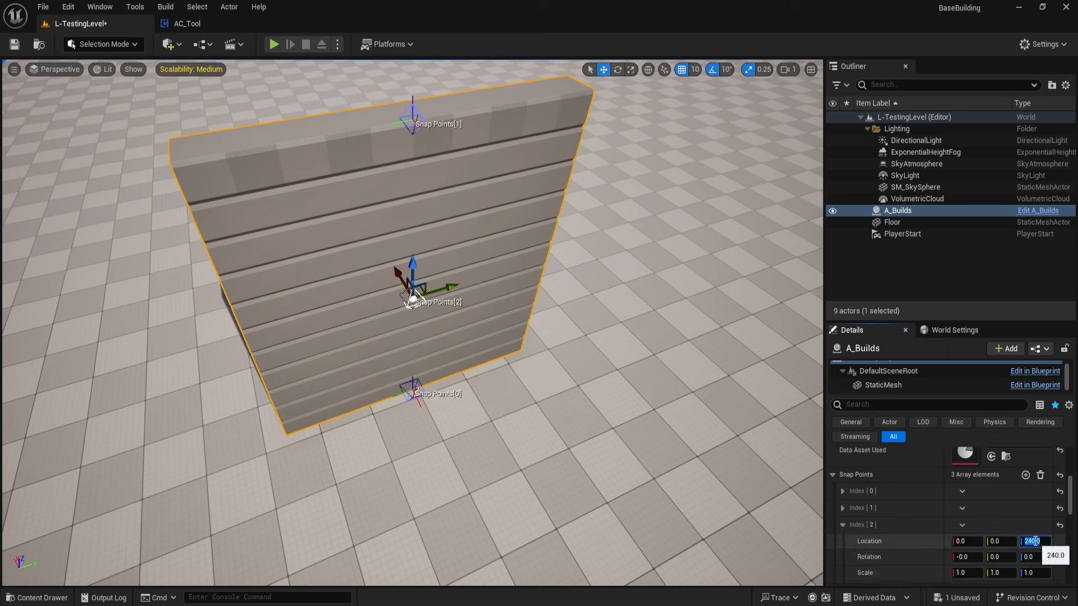
left_click(1035, 542)
type("250")
key("Return")
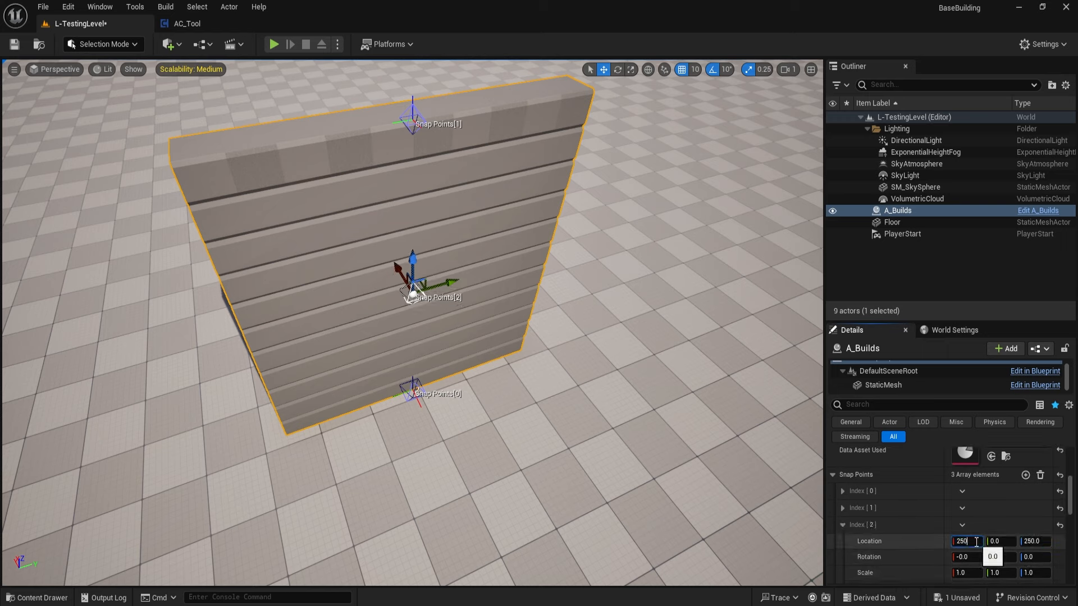
Put the third snap point on the wall's side edge at X 0 and Y 250, rotated 90° about Z
left_click(977, 542)
type("250")
key("Return")
type("0")
key("Tab")
type("250")
key("Return")
left_click_drag(660, 375, 584, 369, "alt")
key("e")
left_click_drag(632, 311, 650, 349)
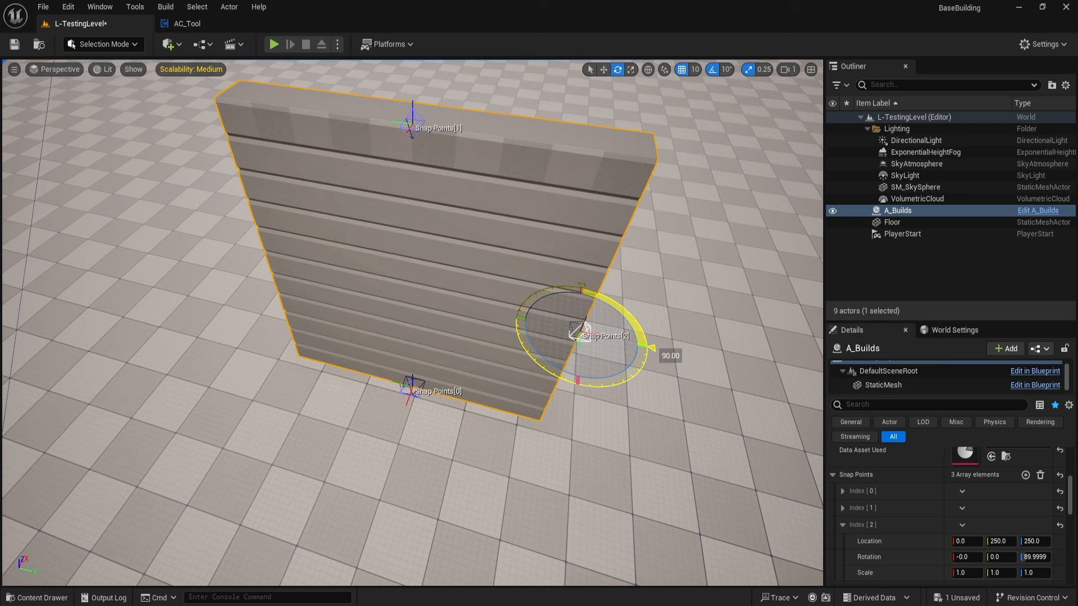
left_click_drag(563, 379, 646, 379, "alt")
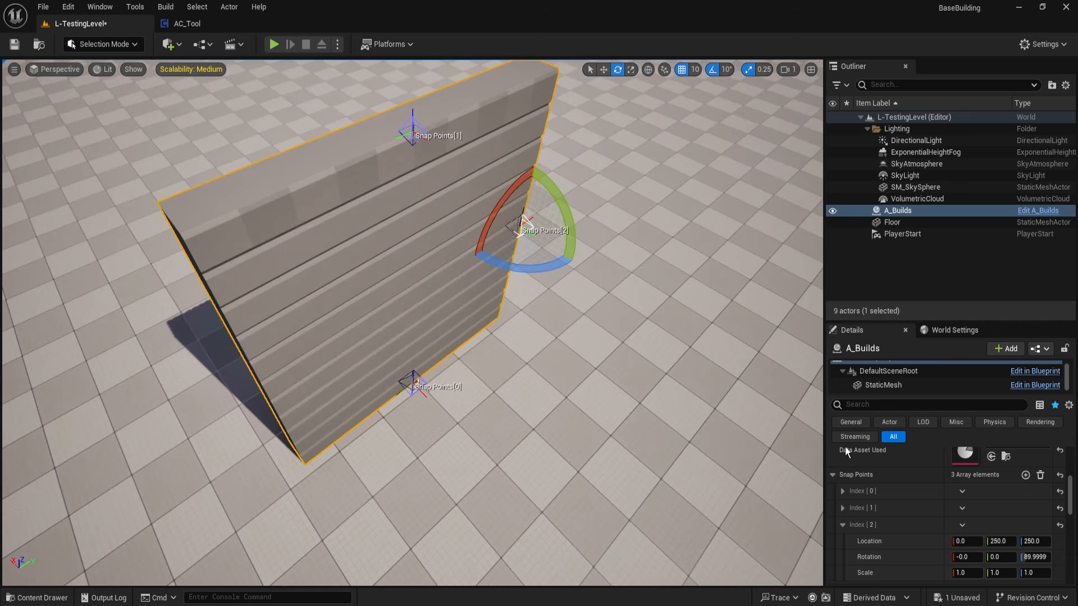
Add a fourth snap point and set its Z location to 250
left_click(1026, 476)
left_click(401, 384)
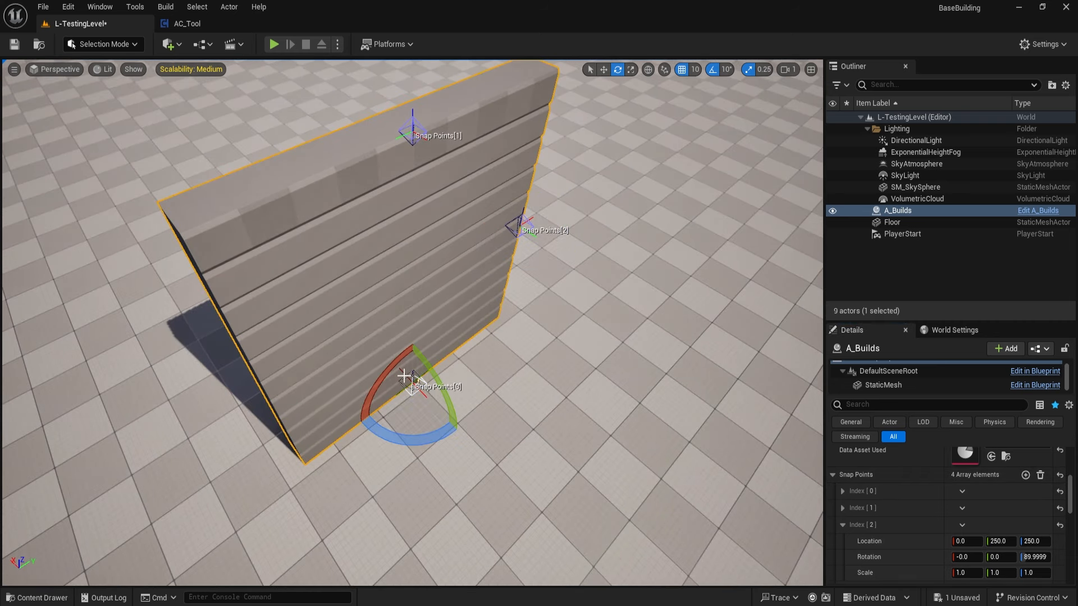
key("w")
left_click_drag(413, 364, 413, 250)
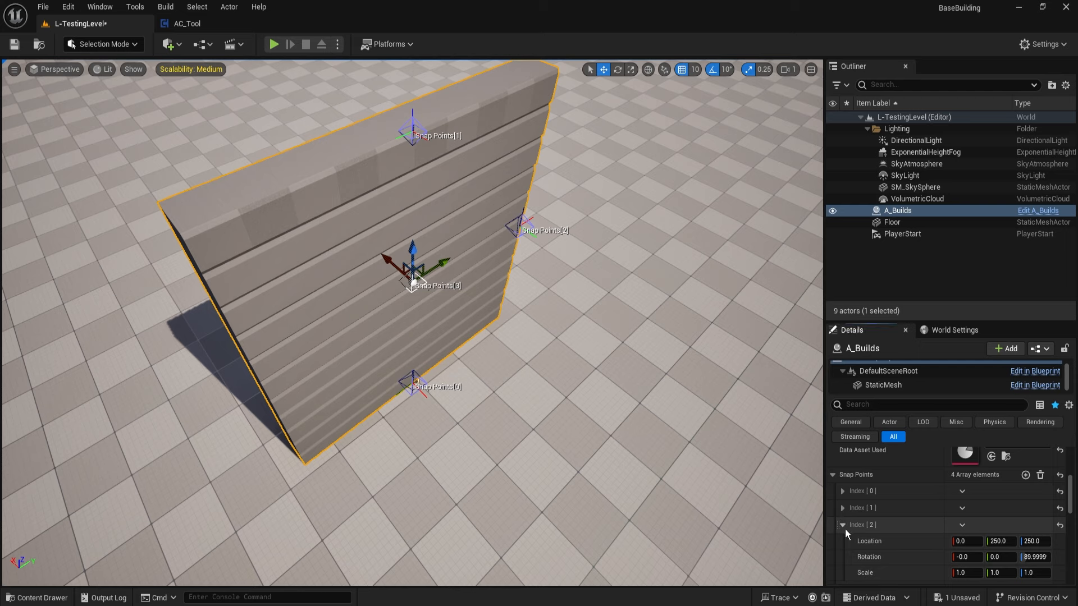
left_click(842, 525)
left_click(843, 542)
left_click(1035, 558)
type("25")
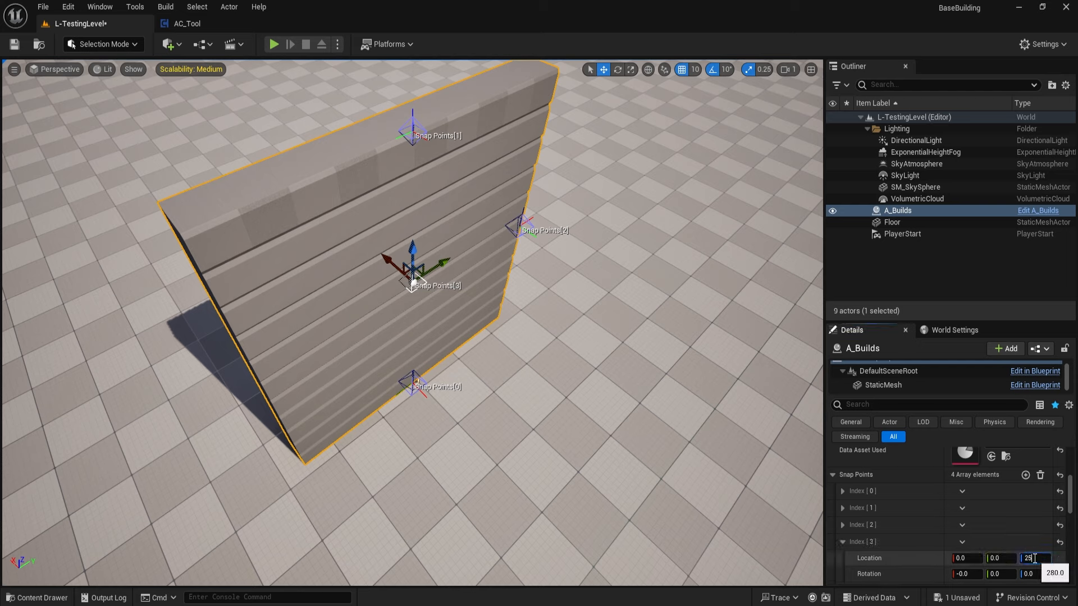
type("0")
key("Return")
Move the fourth snap point to the wall's opposite side edge by setting its Y location to -250
left_click(999, 558)
type("-2")
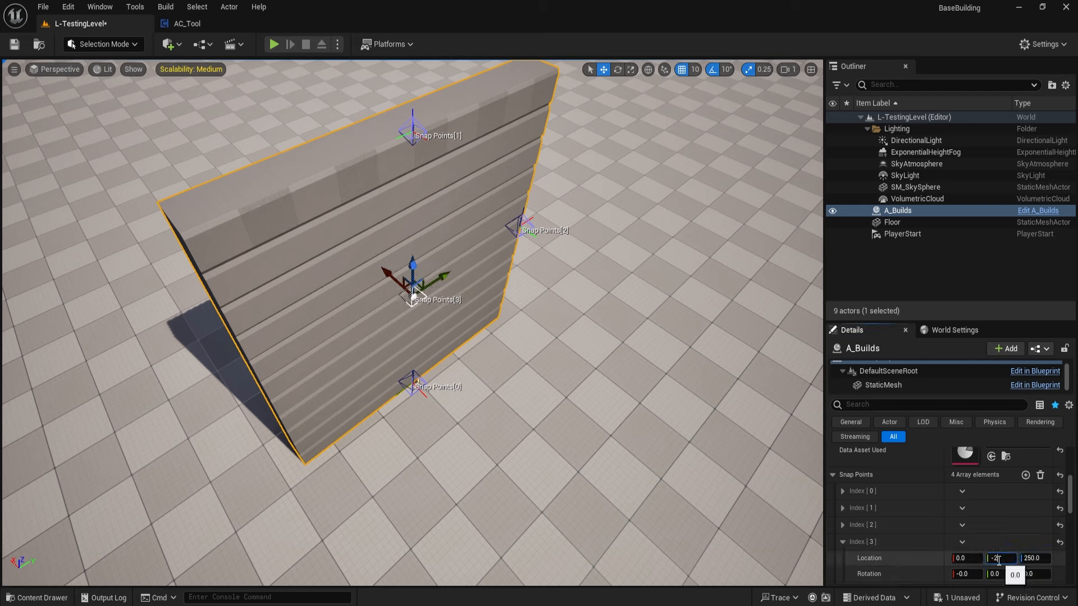
type("50")
key("Return")
left_click_drag(579, 241, 580, 233, "alt")
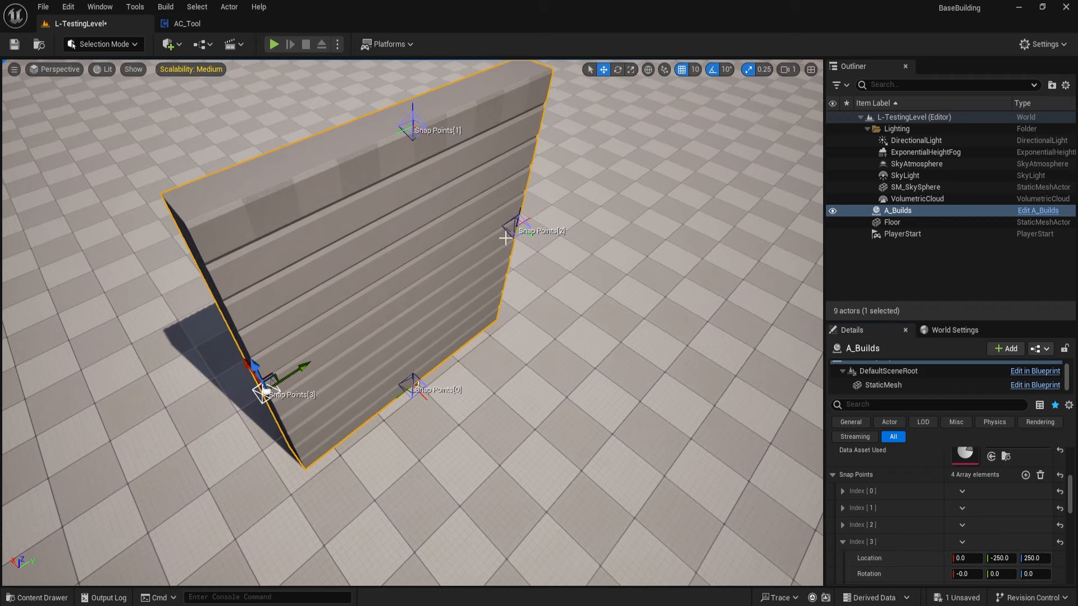
left_click_drag(586, 341, 501, 393, "alt")
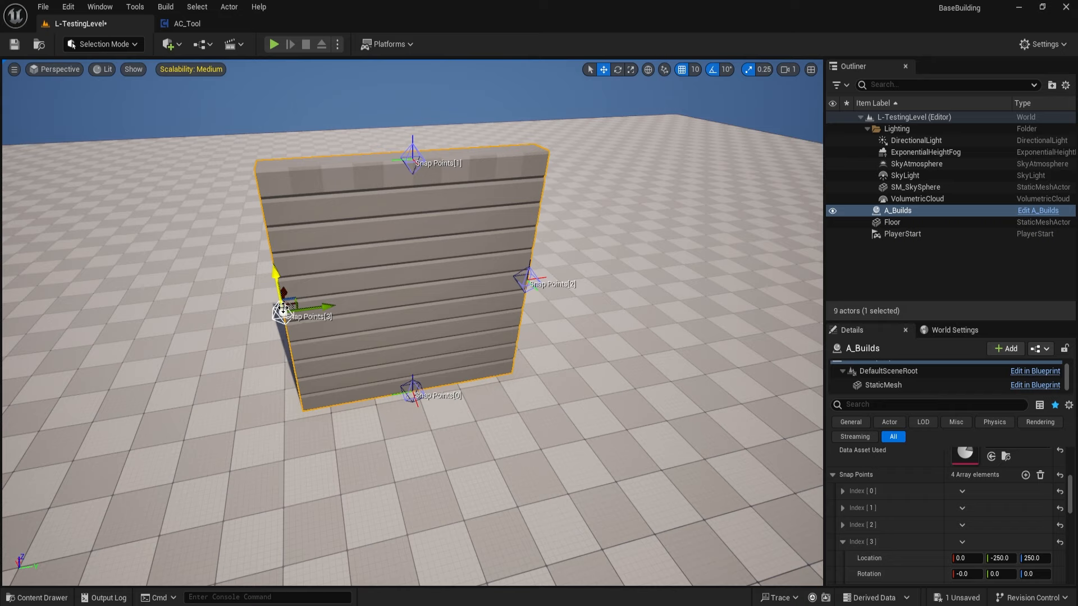
Rotate the fourth snap point about Z to 90° so it matches the direction of the opposite edge's snap point
left_click(528, 280)
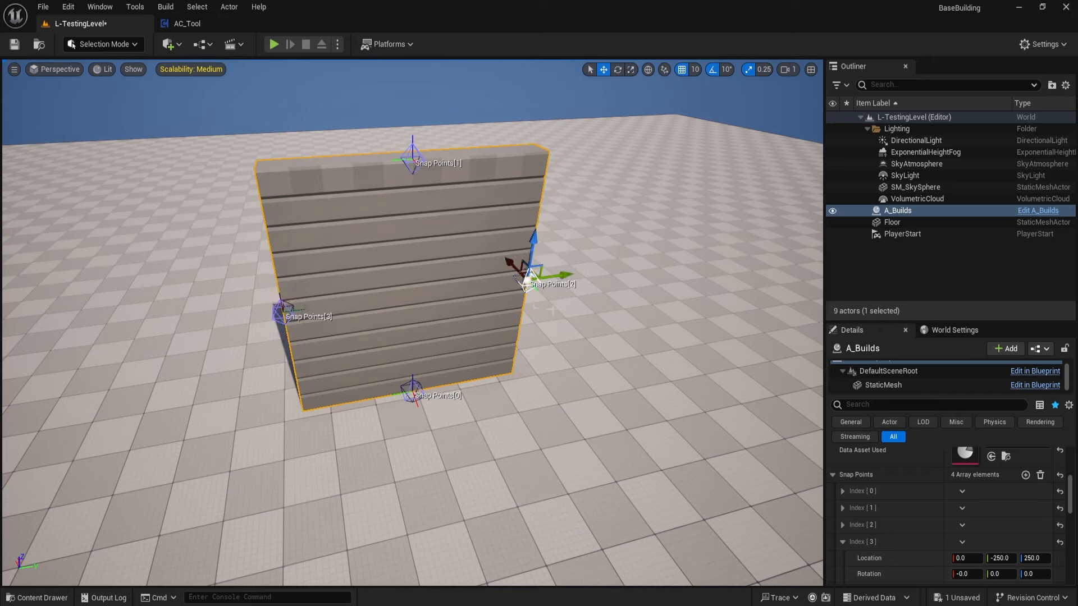
left_click(281, 312)
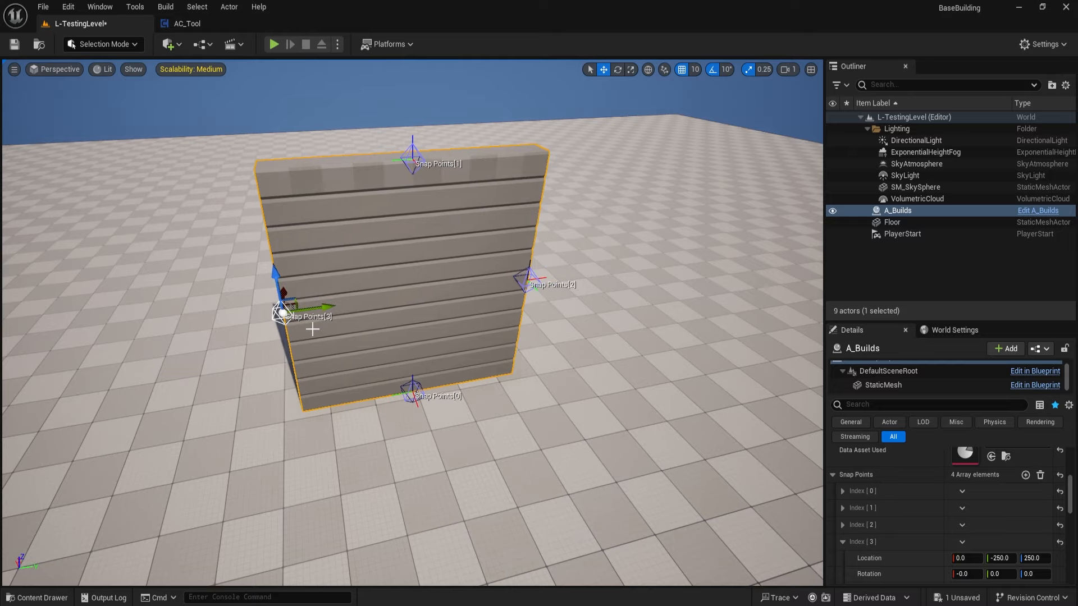
key("f")
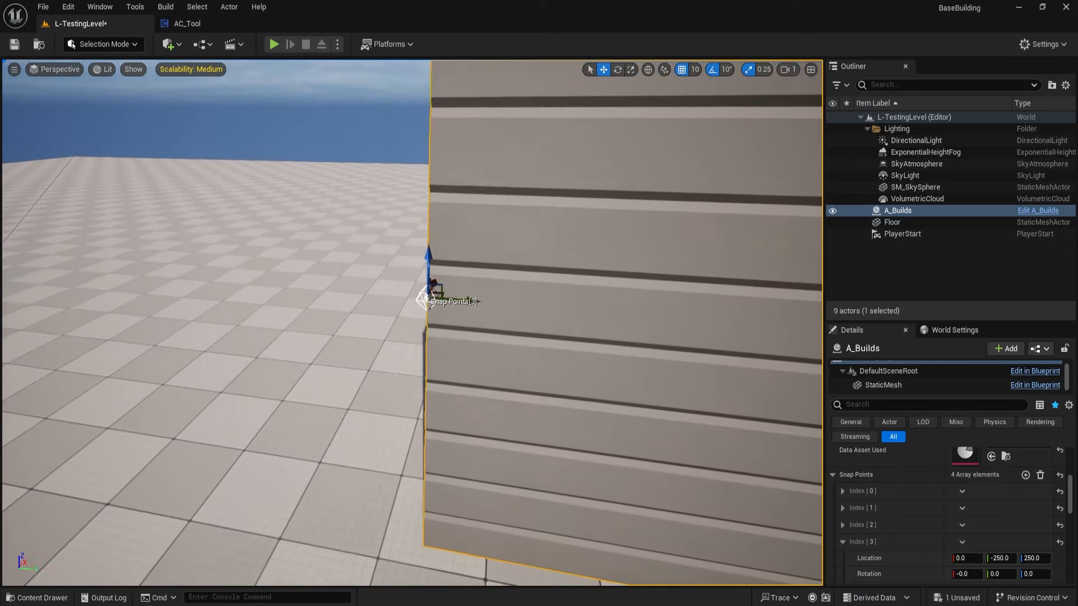
key("e")
left_click_drag(419, 319, 430, 291)
key("f")
left_click_drag(322, 371, 410, 372, "alt")
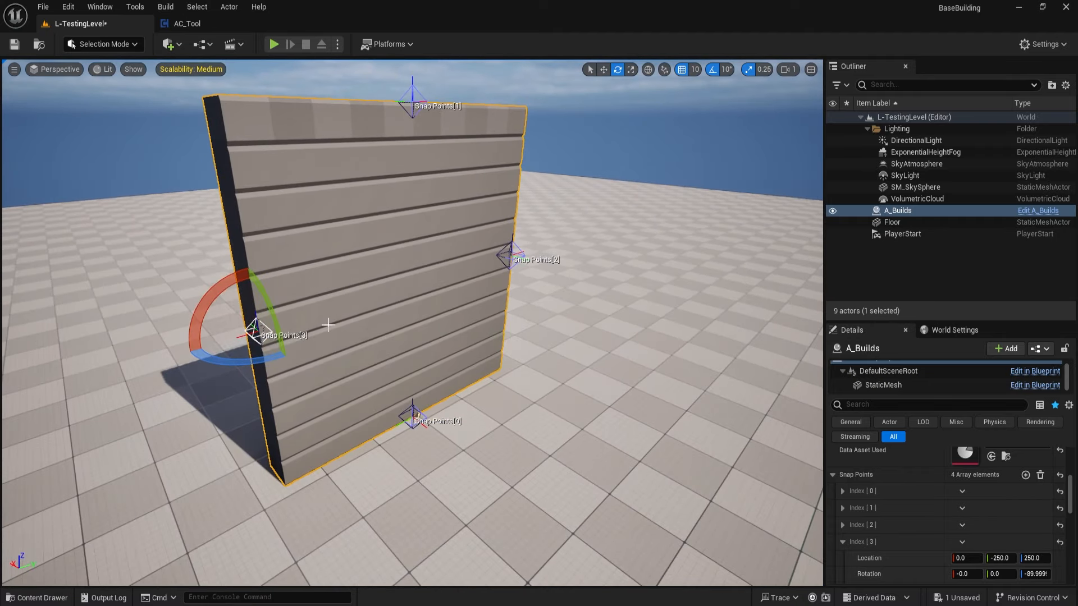
left_click_drag(263, 358, 163, 358)
left_click_drag(264, 359, 272, 353, "alt")
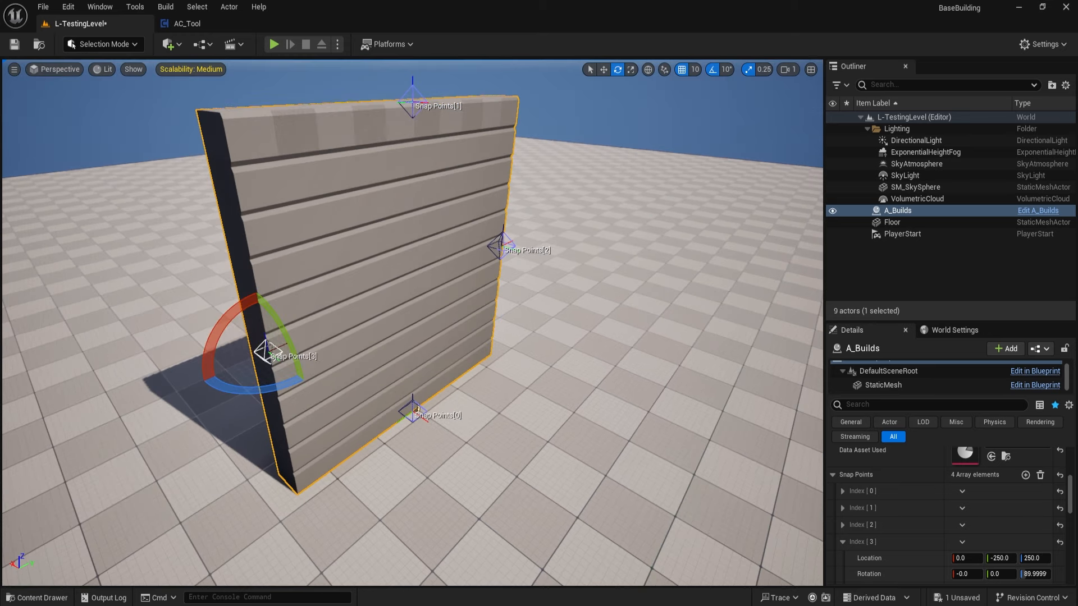
key("w")
key("e")
scroll(264, 362, "up", 5)
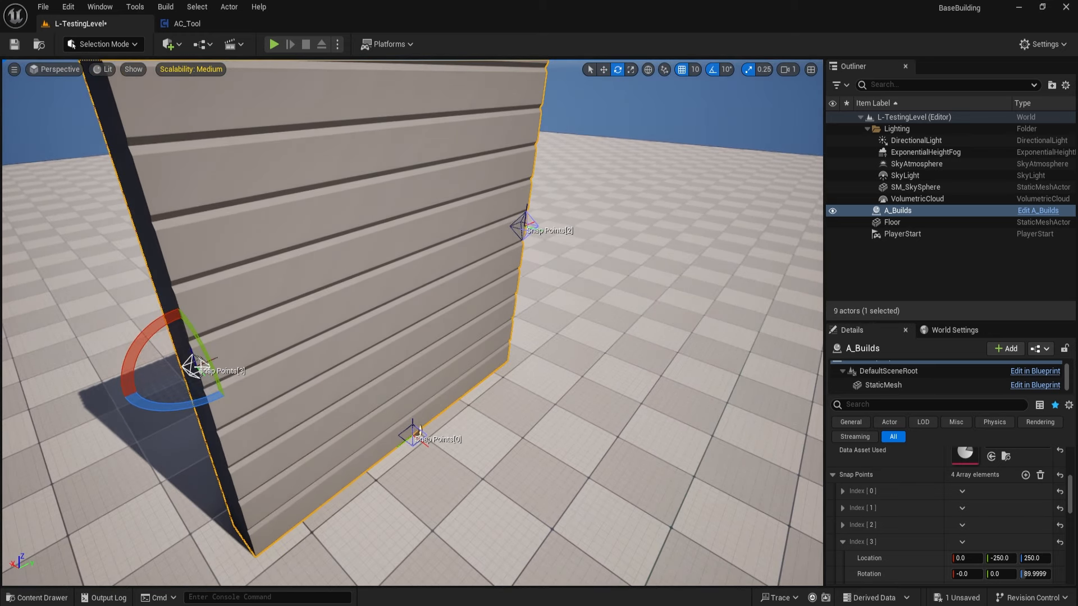
Save the new snap points to DA_Wall and delete the A_Builds actor from the level
scroll(895, 500, "up", 3)
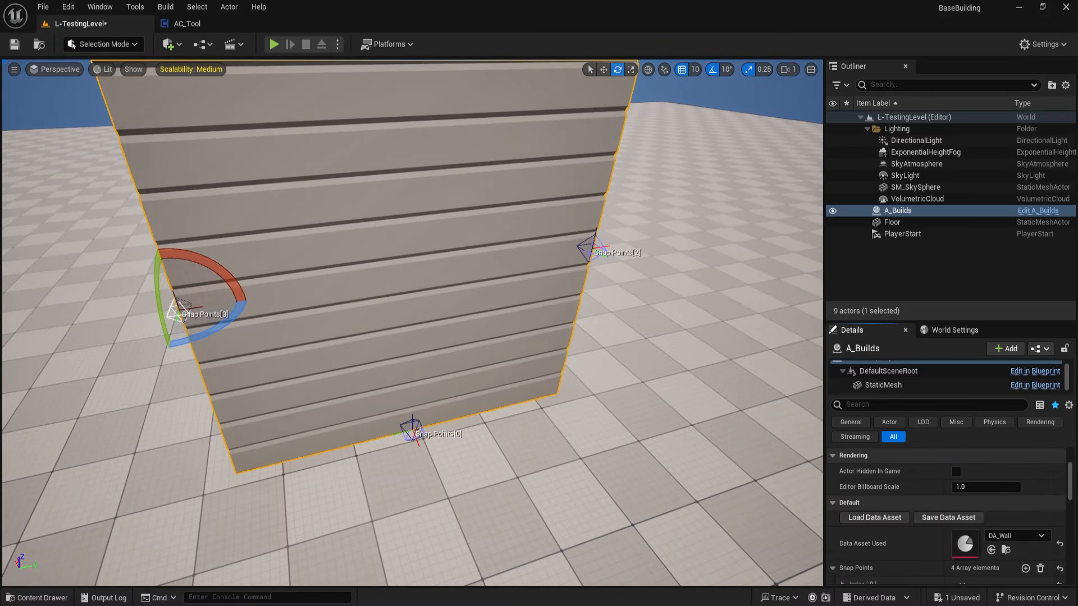
left_click_drag(563, 385, 449, 386, "alt")
left_click(561, 385)
key("Delete")
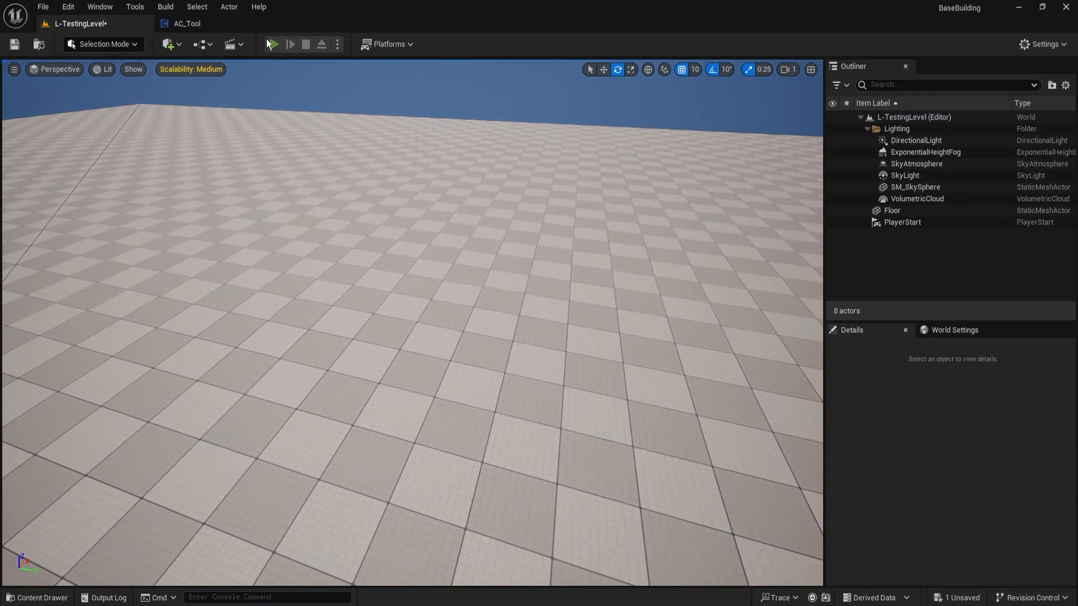
Play-test the level by placing a wall and aiming a second wall preview at its side edge to check the snapping
left_click(273, 44)
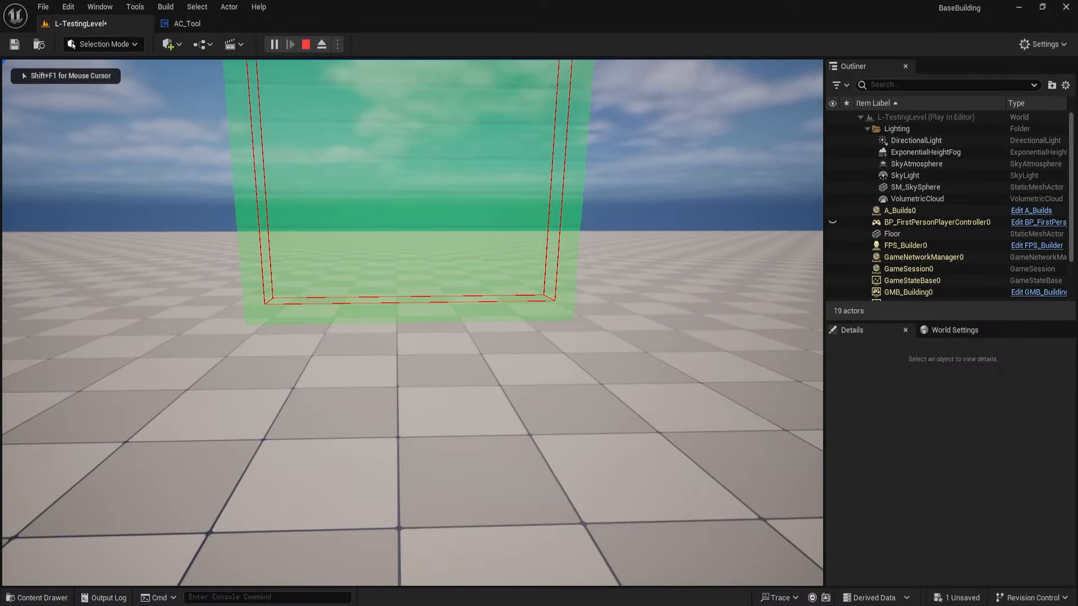
key("s")
left_click(412, 323)
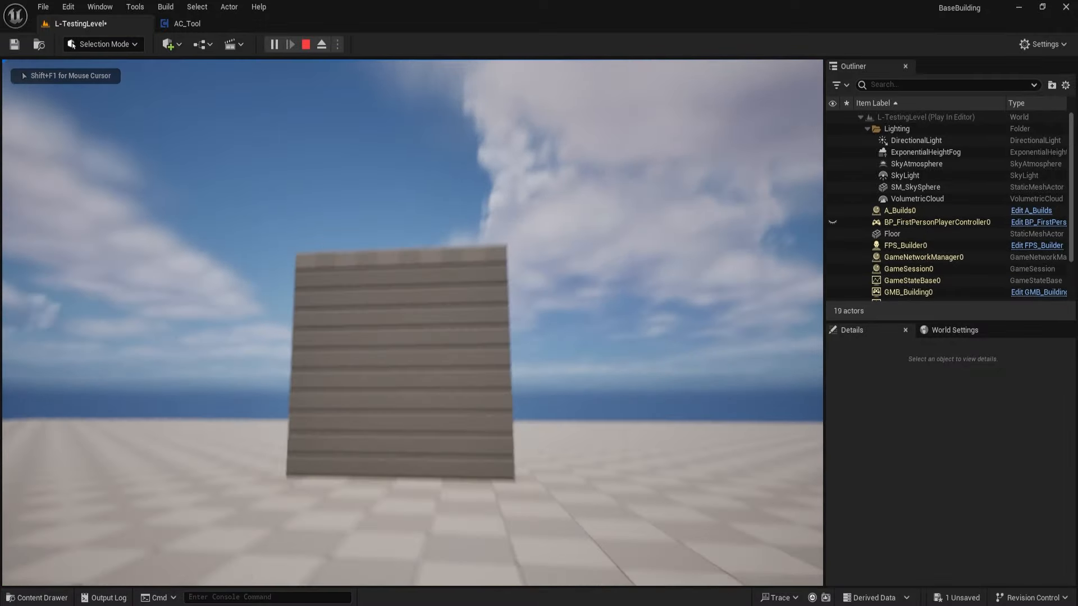
key("d")
key("w")
key("b")
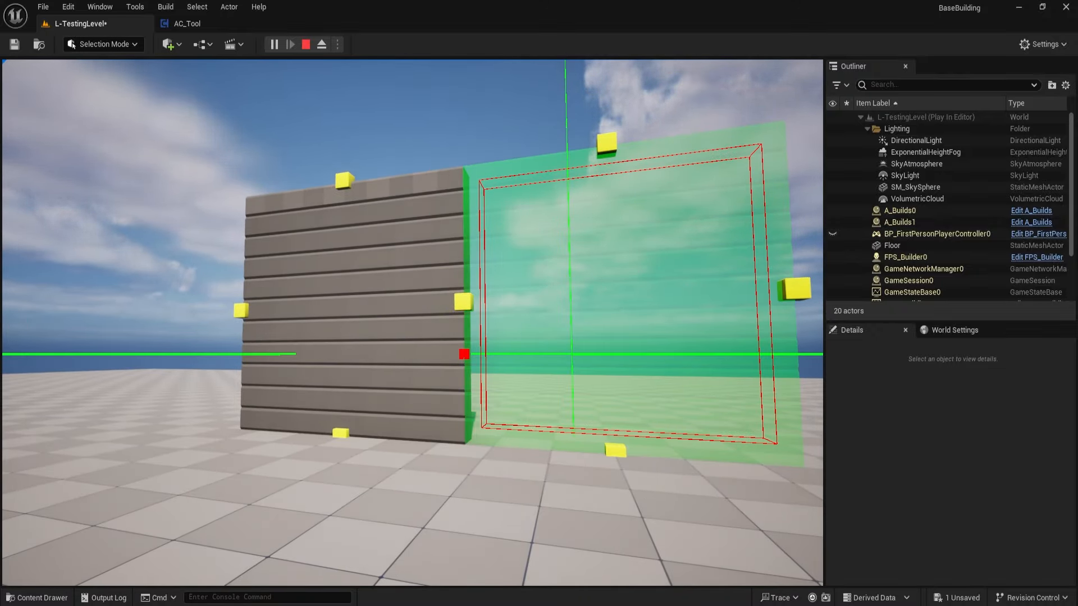
Aim the wall preview at the placed wall's opposite side edge and top edge, place it on top, inspect the joint, and end the play-test
key("a")
key("w")
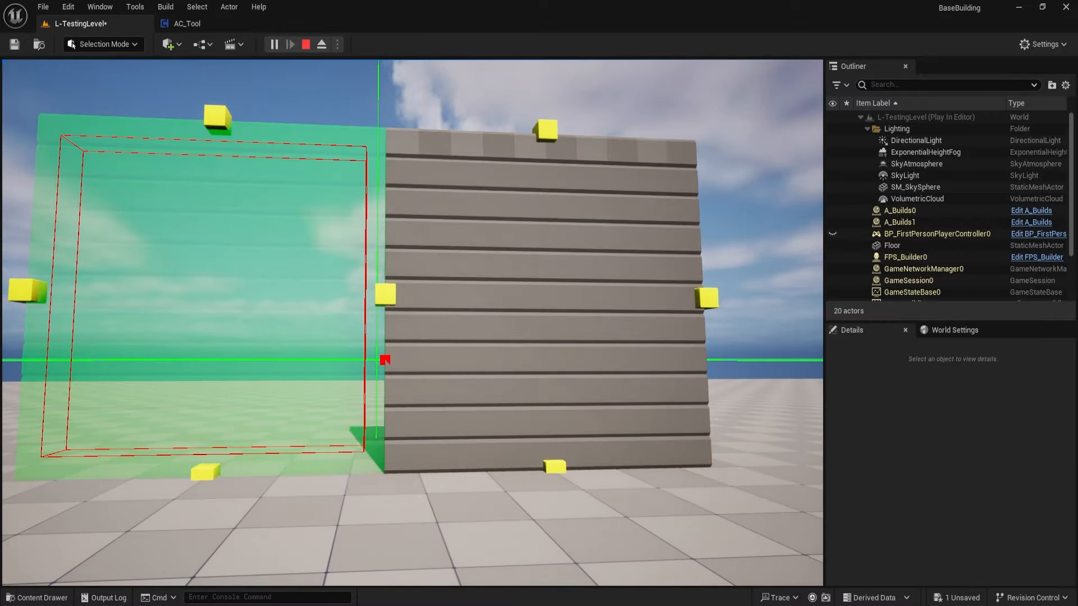
scroll(412, 323, "down", 4)
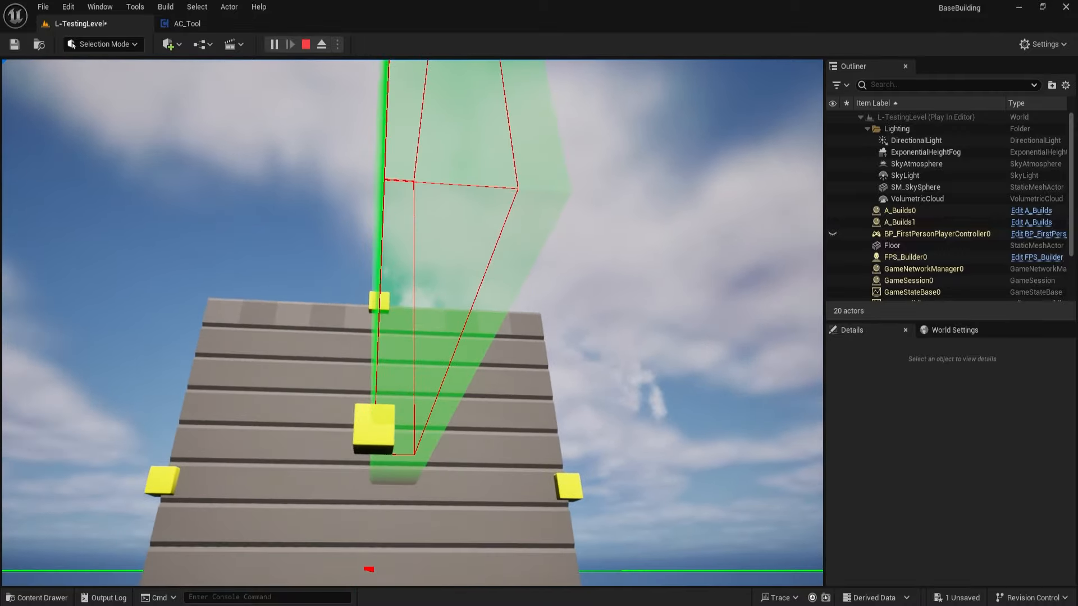
scroll(412, 323, "up", 3)
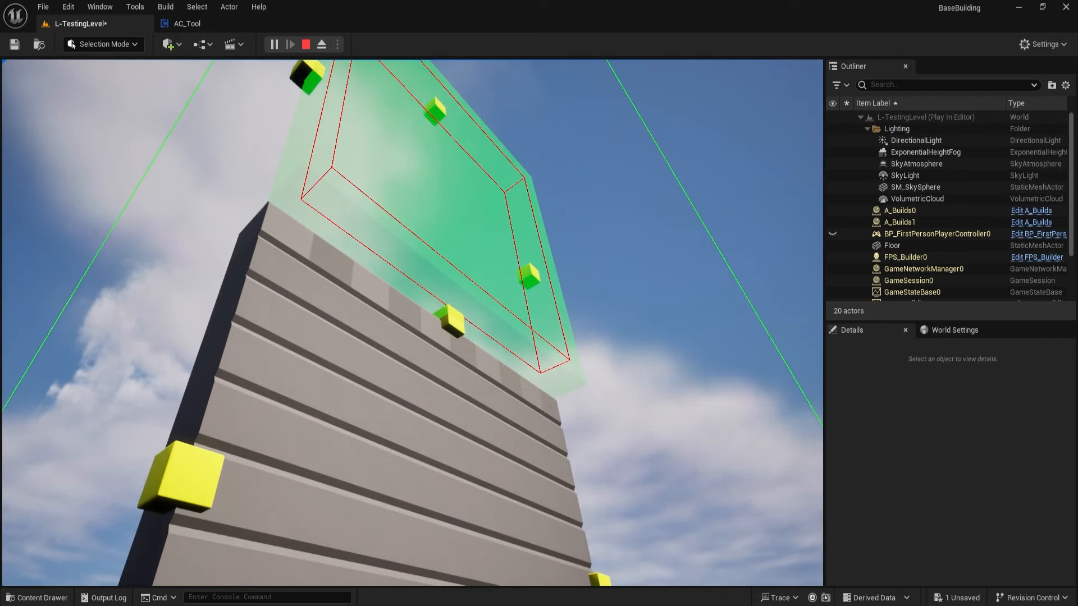
left_click(412, 323)
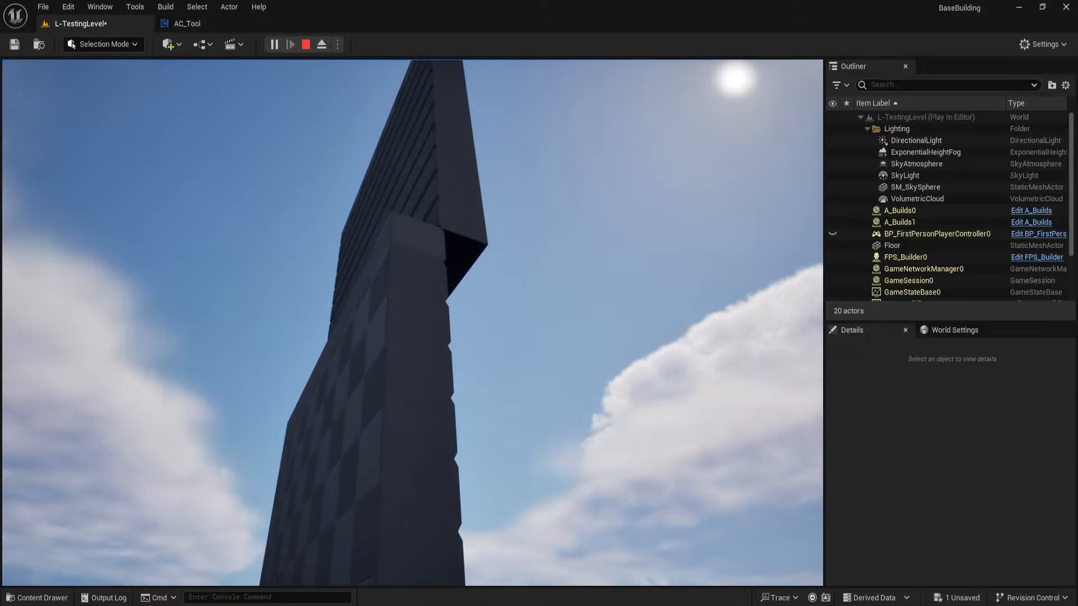
key("Escape")
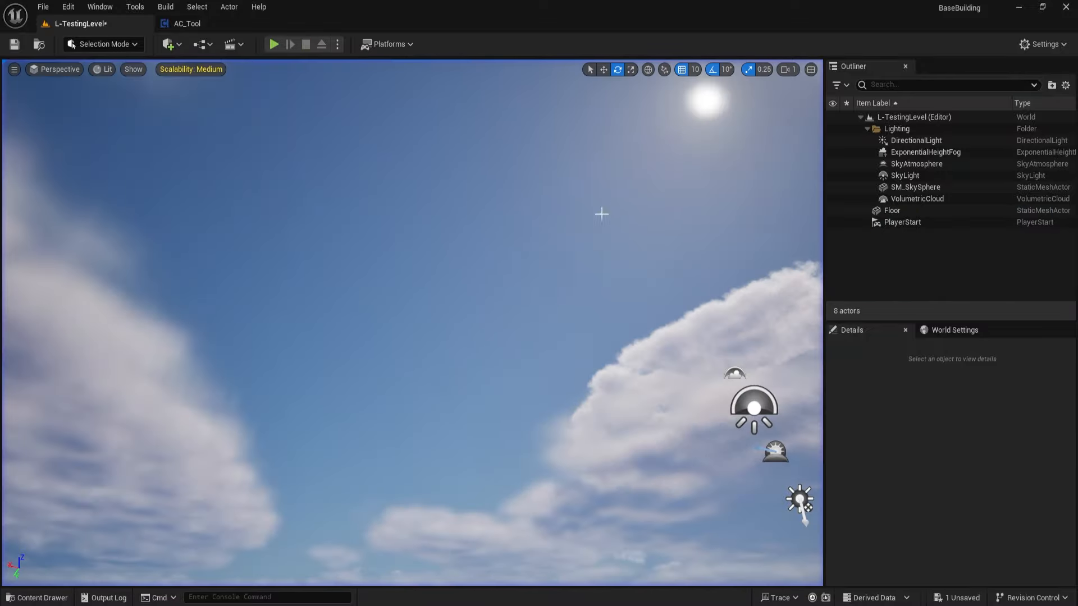
Add an A_Builds actor to the level floor and load the DA_Wall data asset into it
right_click_drag(602, 214, 473, 293)
key("ctrl+space")
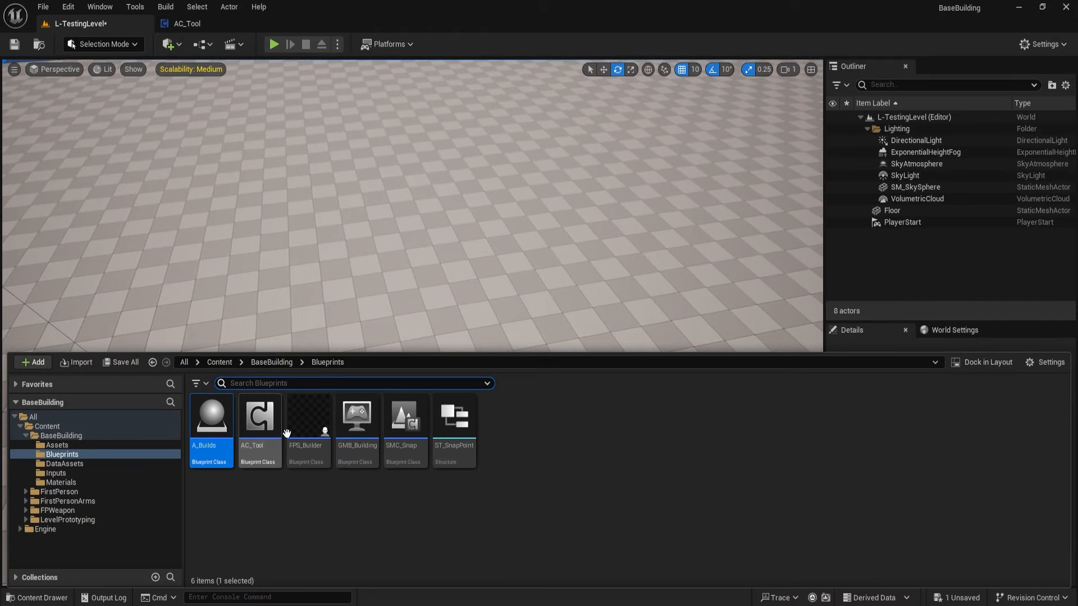
left_click_drag(212, 419, 460, 314)
scroll(917, 554, "up", 1)
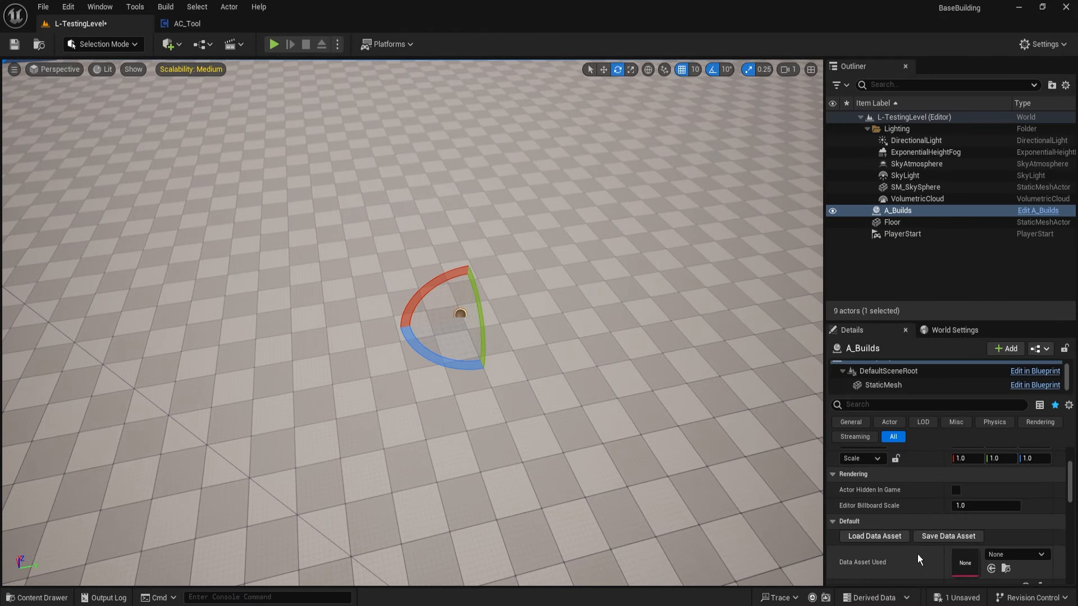
scroll(921, 527, "down", 1)
left_click(1014, 537)
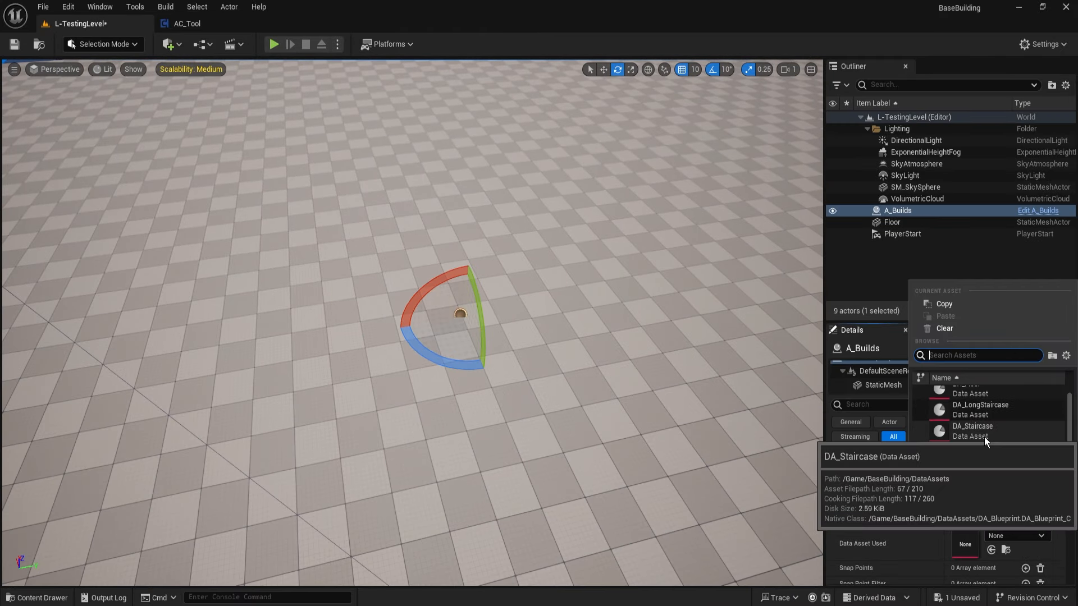
scroll(982, 436, "down", 1)
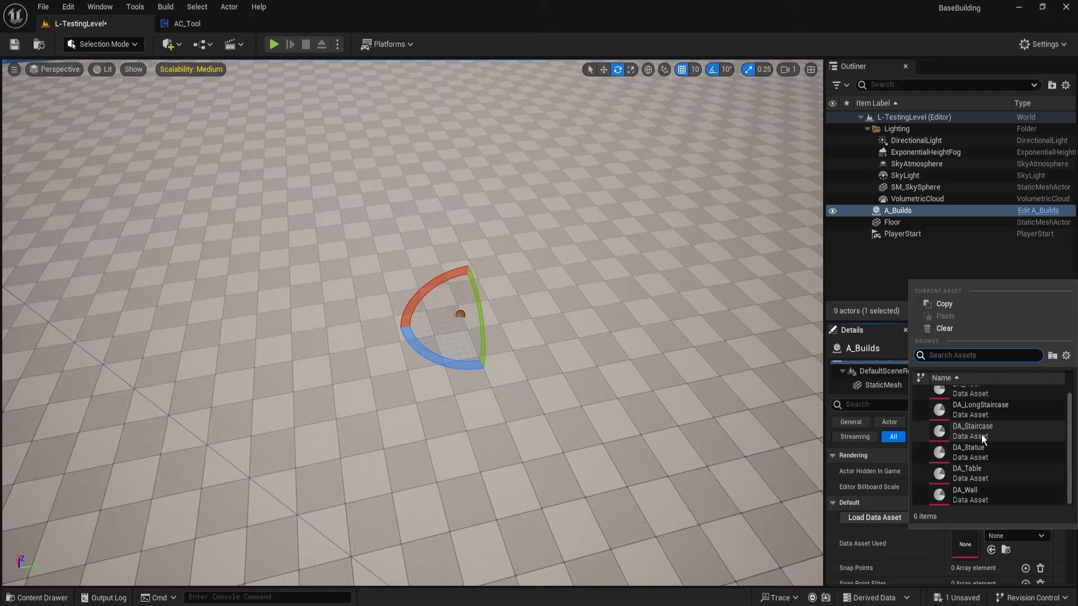
left_click(971, 495)
left_click(899, 518)
Rotate the wall's top-edge snap point about the Z axis and save the change to DA_Wall
left_click_drag(554, 383, 601, 427, "alt")
key("f")
left_click(410, 167)
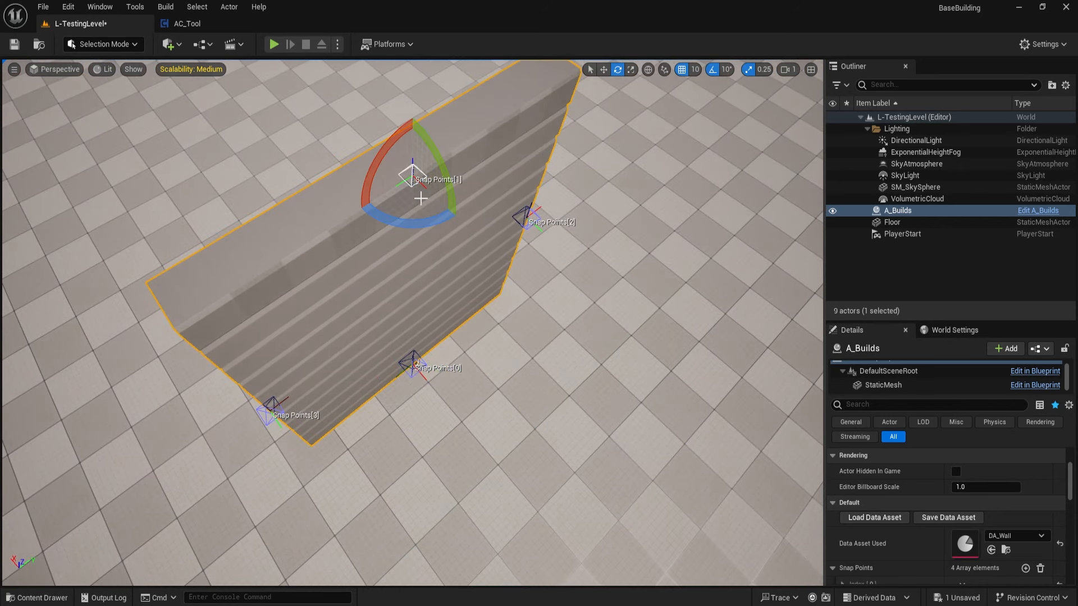
left_click_drag(423, 220, 321, 221)
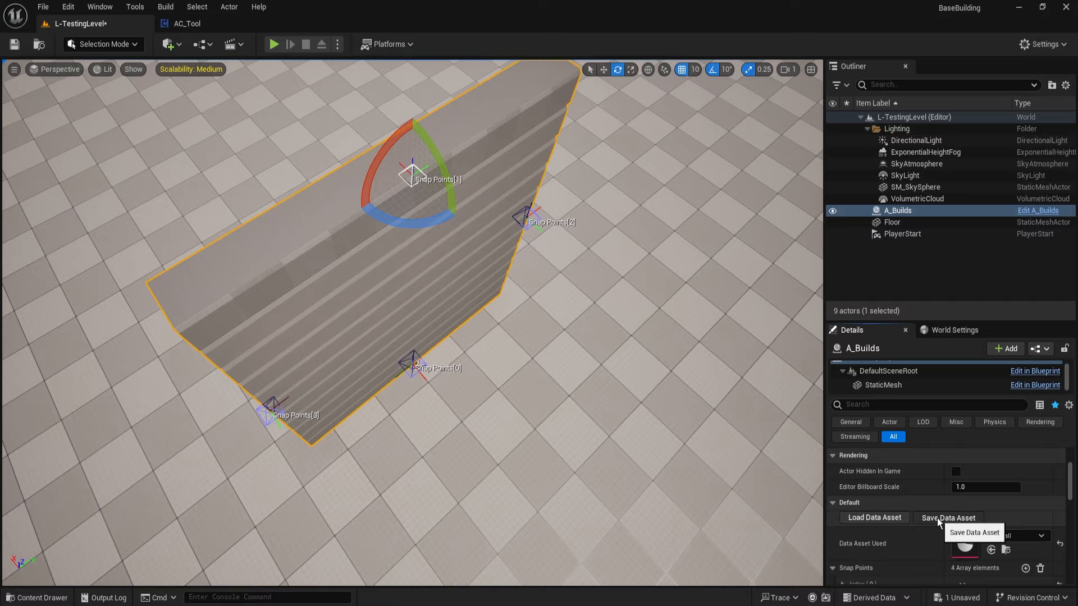
Play-test the level by placing a wall on the floor and snapping a second wall onto its top edge
left_click(273, 44)
left_click(542, 283)
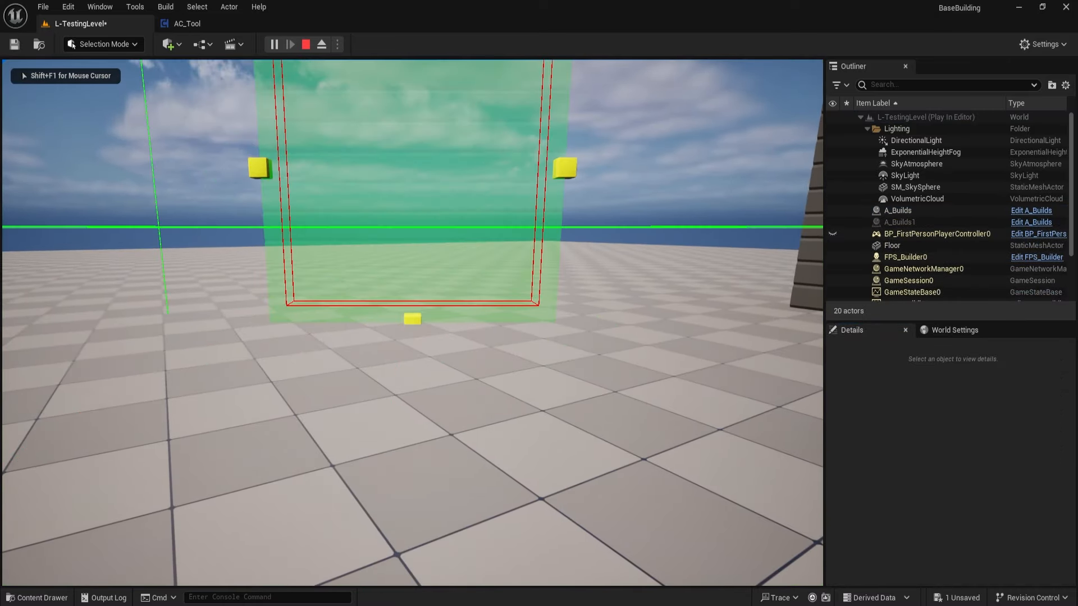
left_click(413, 323)
key("w")
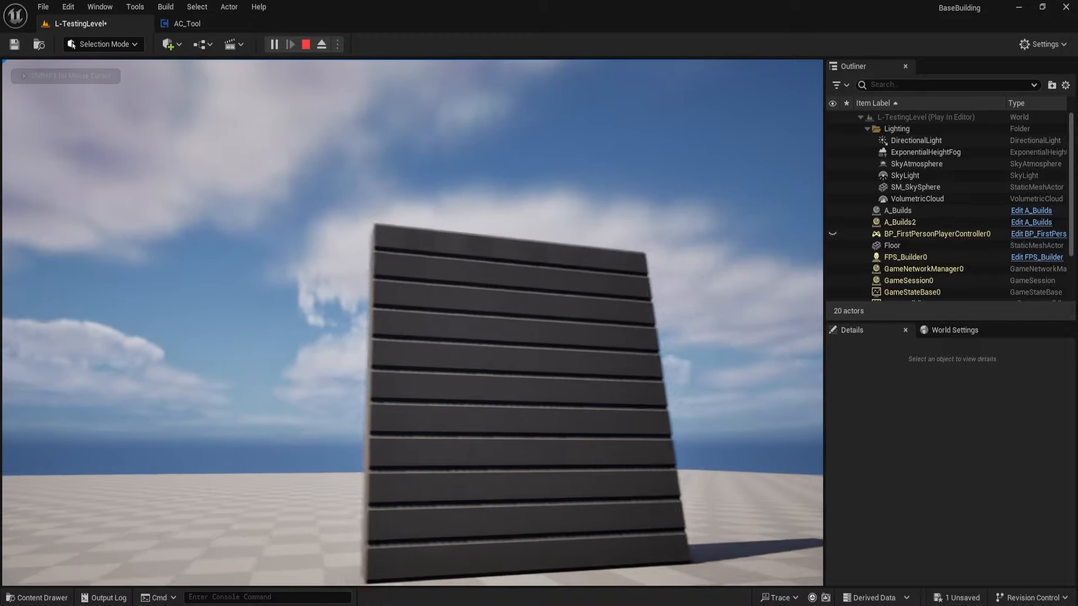
key("b")
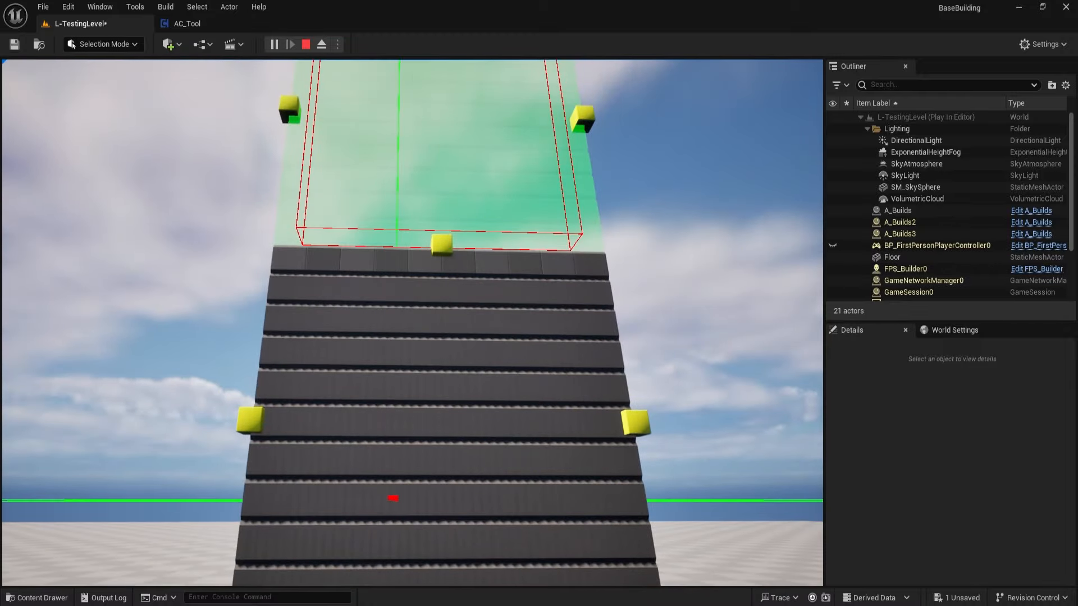
left_click(412, 323)
Walk around the two stacked walls and examine their alignment from the side and the front
key("a")
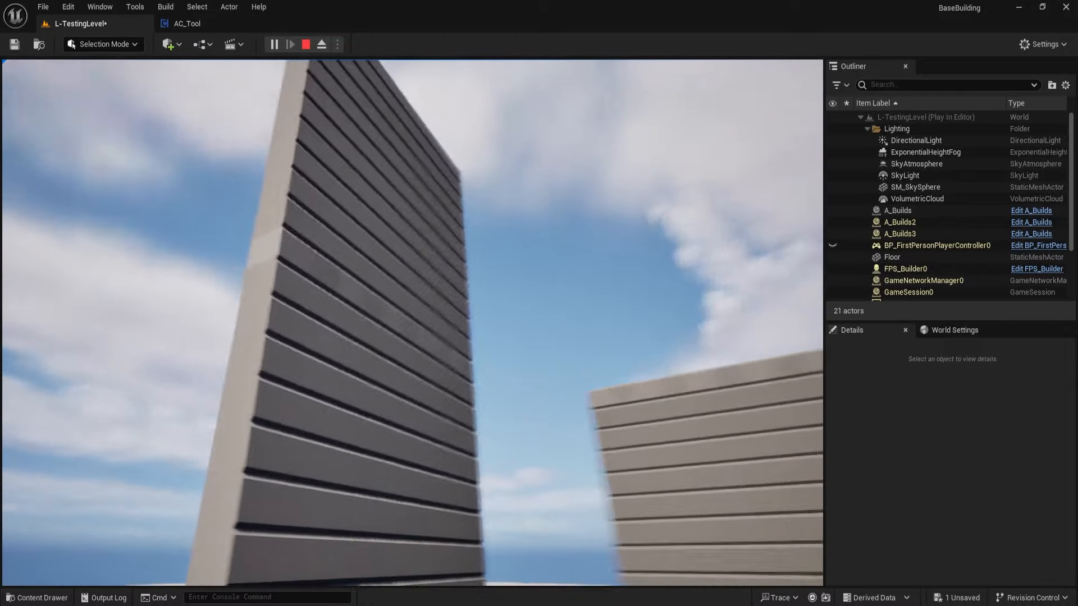
key("d")
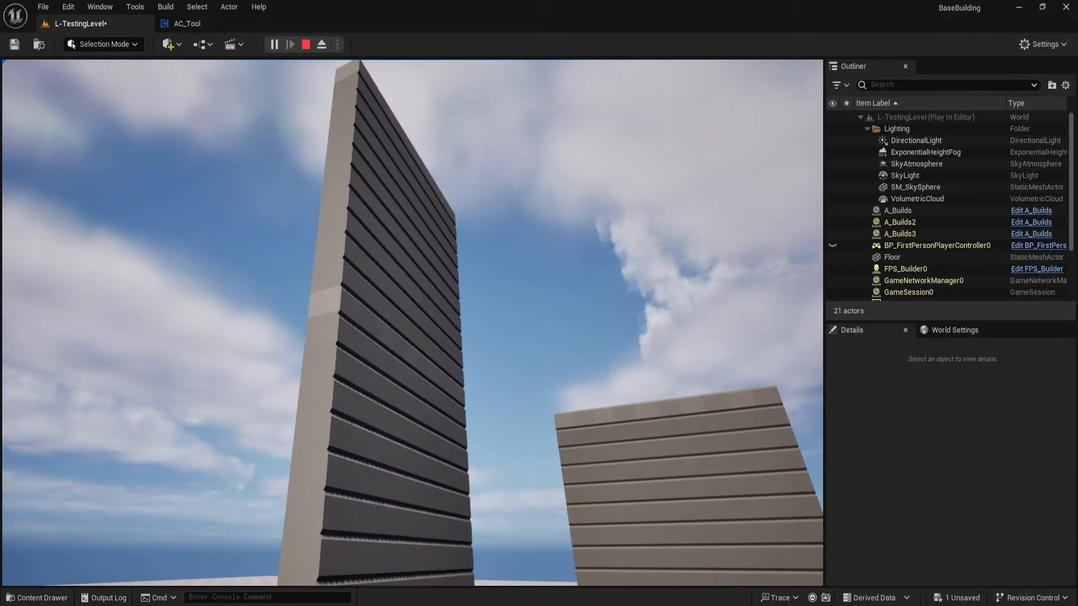
key("a")
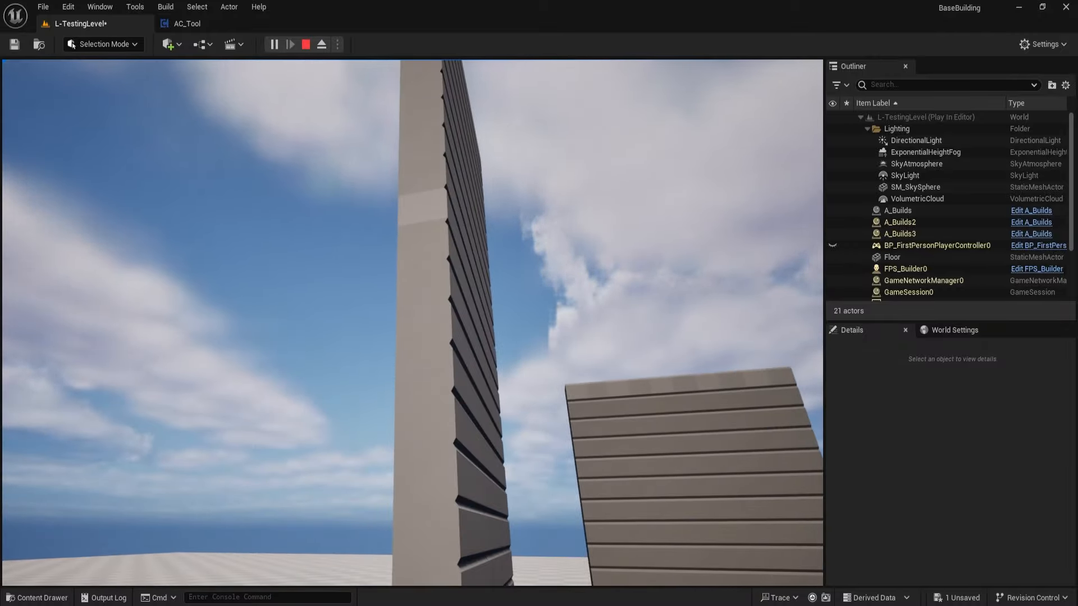
key("d")
key("s")
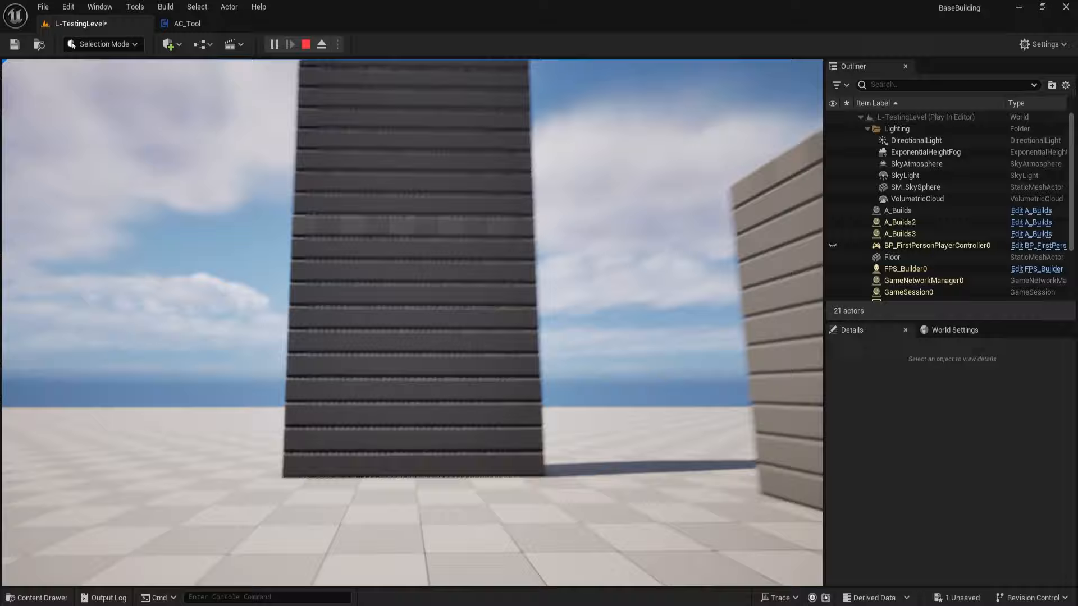
key("d")
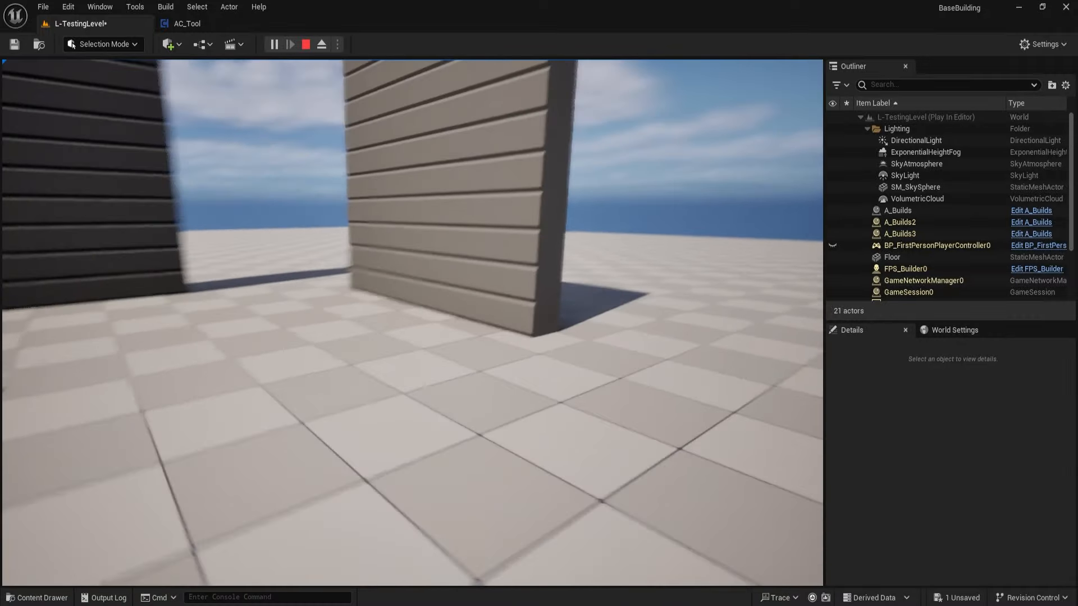
key("d")
Snap floor pieces to the stacked walls, place a table on the floor, and set a statue on the table
key("1")
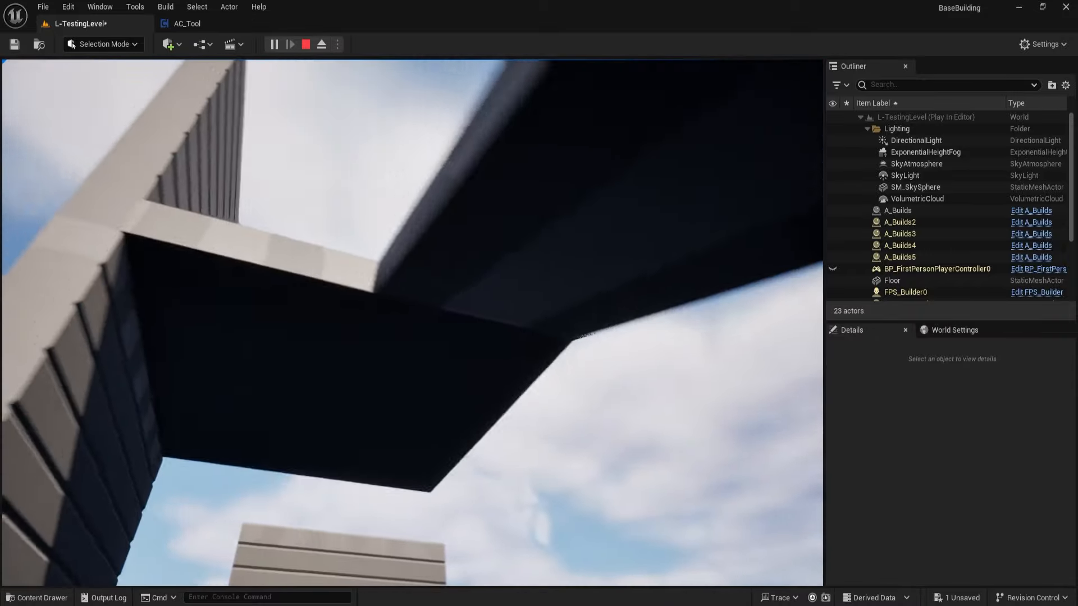
key("d")
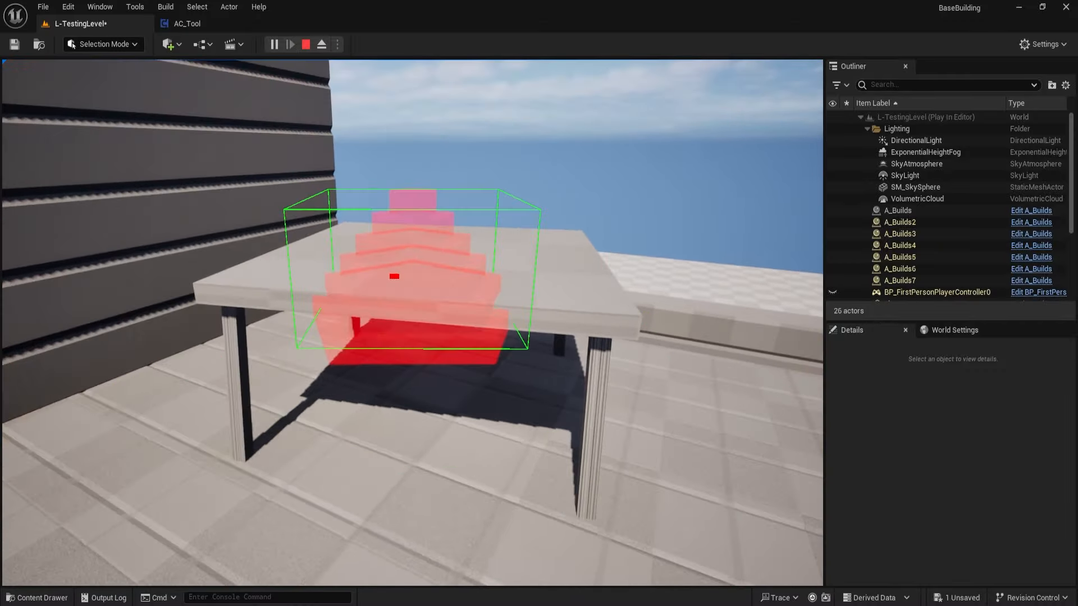
key("w")
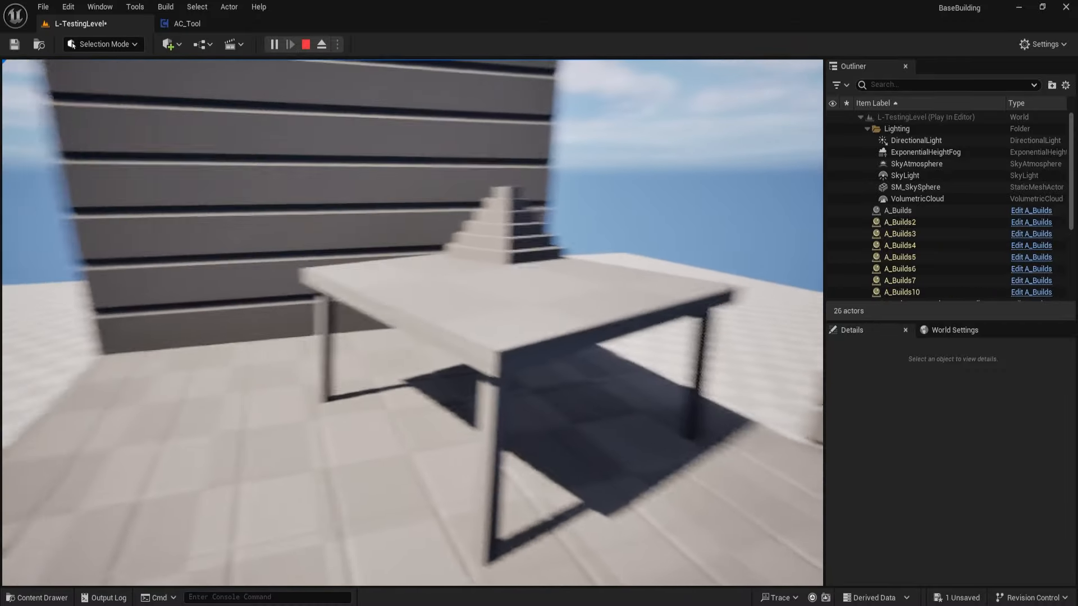